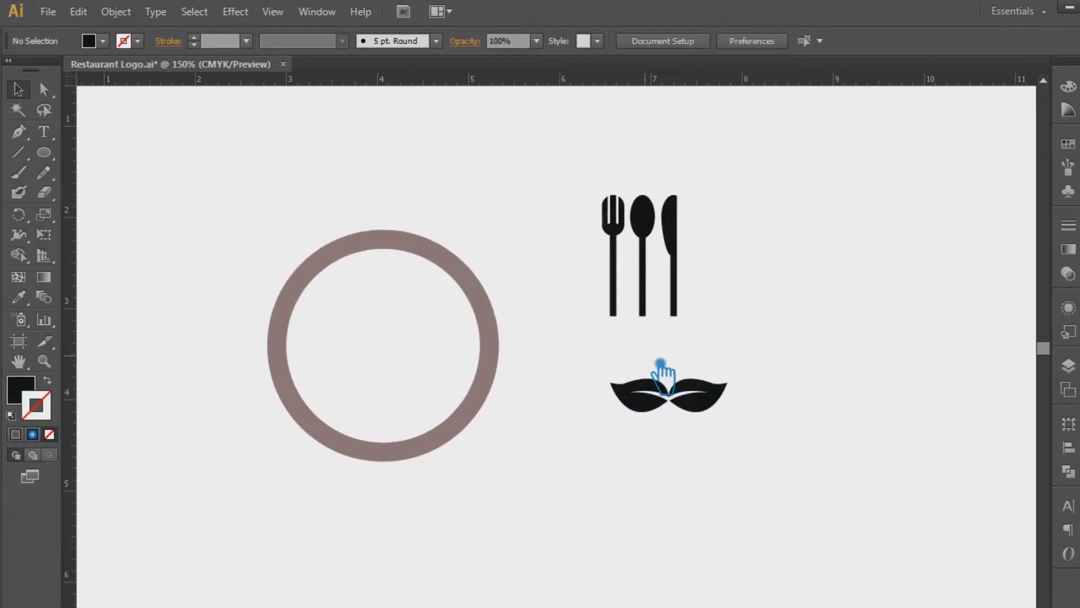
Move the cutlery group slightly up from the leaf shape and ungroup it into separate fork, spoon and knife
key(ctrl+plus)
key(ctrl+plus)
drag(653, 373, 775, 478)
drag(836, 204, 802, 228)
right_click(815, 229)
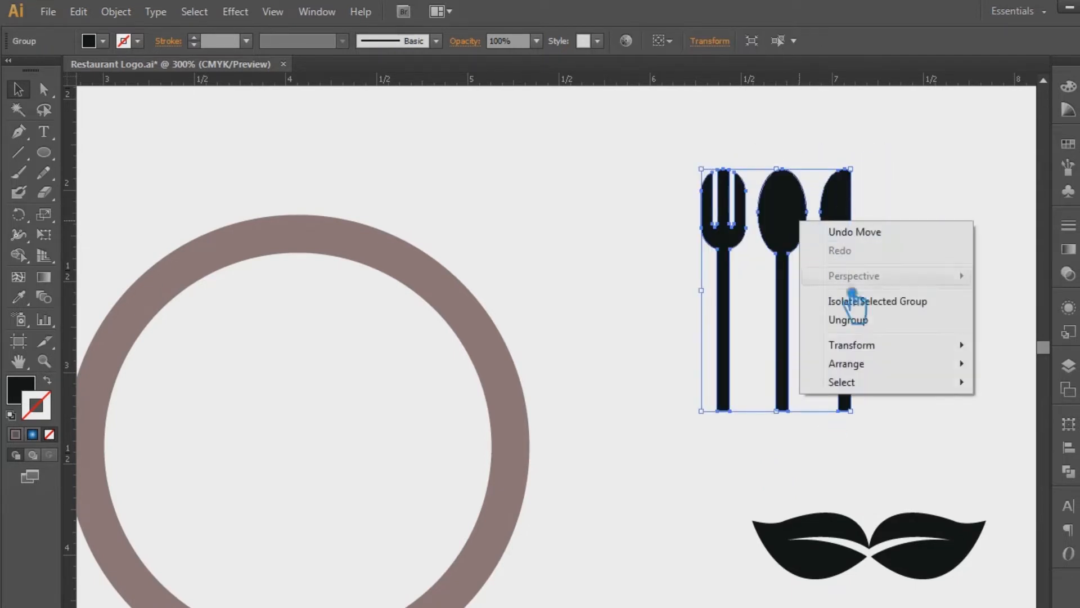
click(841, 319)
click(962, 239)
Edit the anchor points at the tip of the fork's middle tine so the tine tapers to a sharp point
click(745, 194)
key(p)
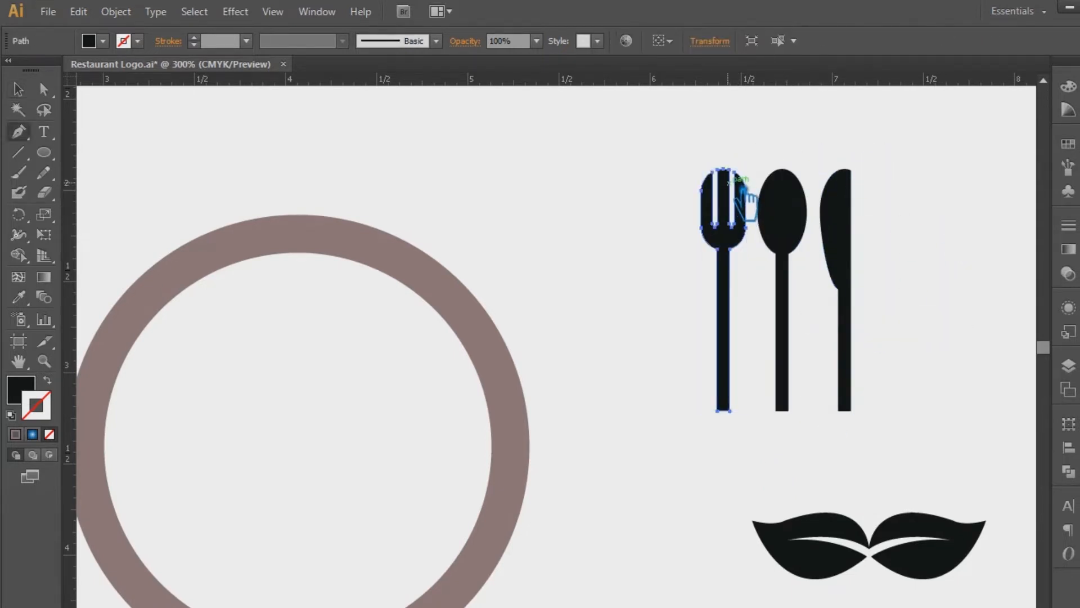
ctrl+click(736, 180)
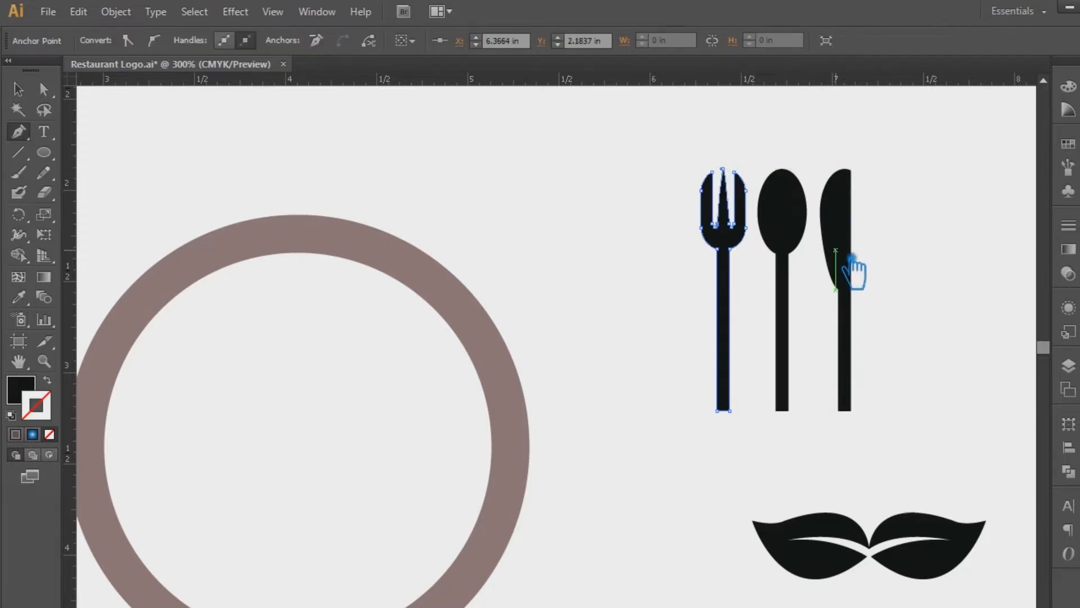
key(v)
click(518, 183)
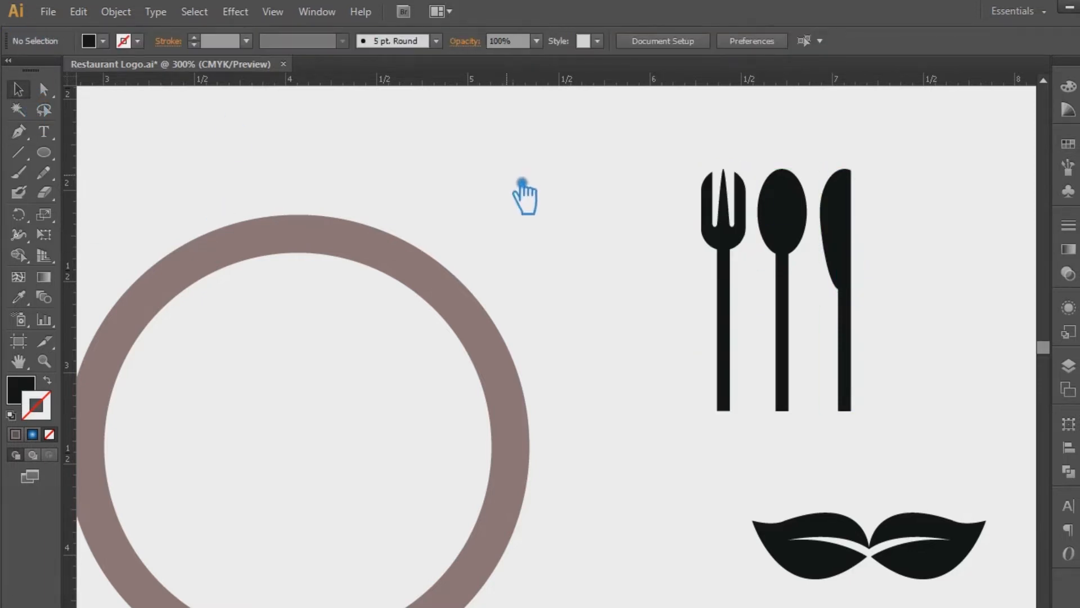
Set the stroke weight of the brown ring to 10 pt
drag(671, 304, 765, 267)
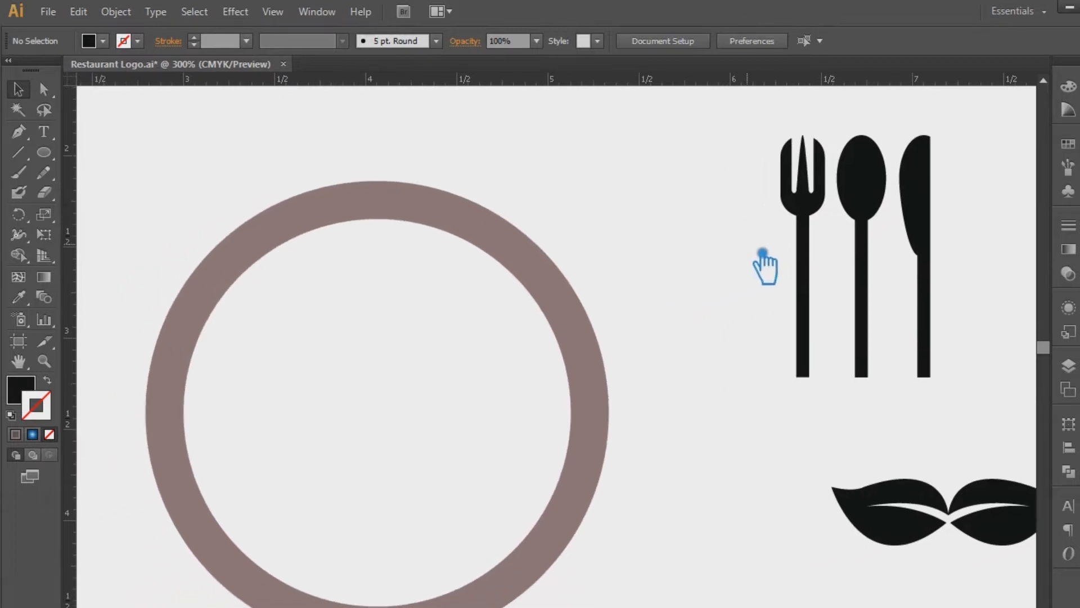
click(529, 261)
click(195, 45)
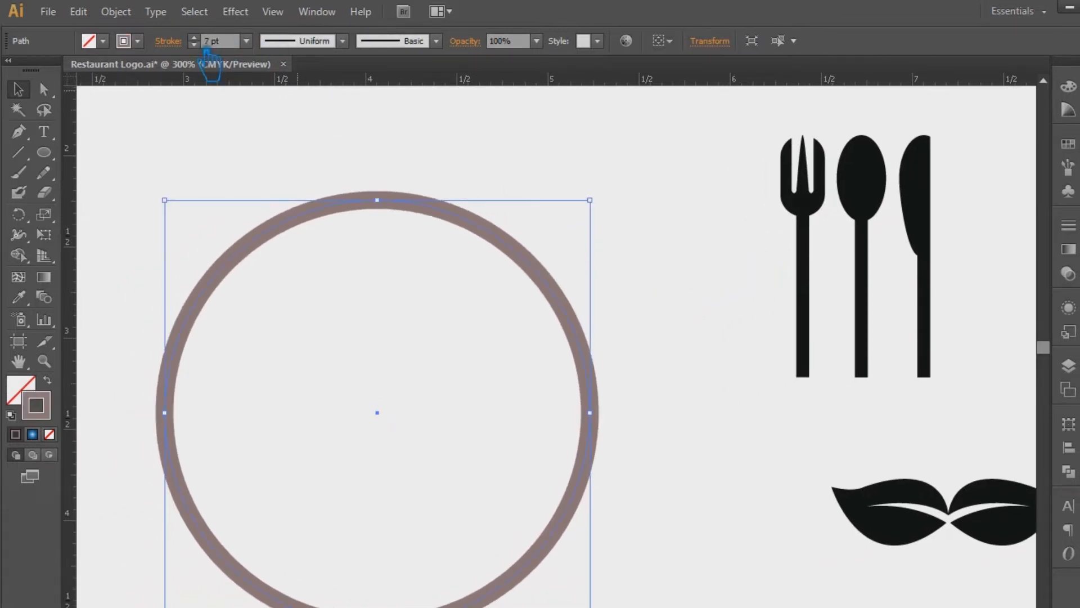
click(194, 37)
click(194, 37)
click(194, 37)
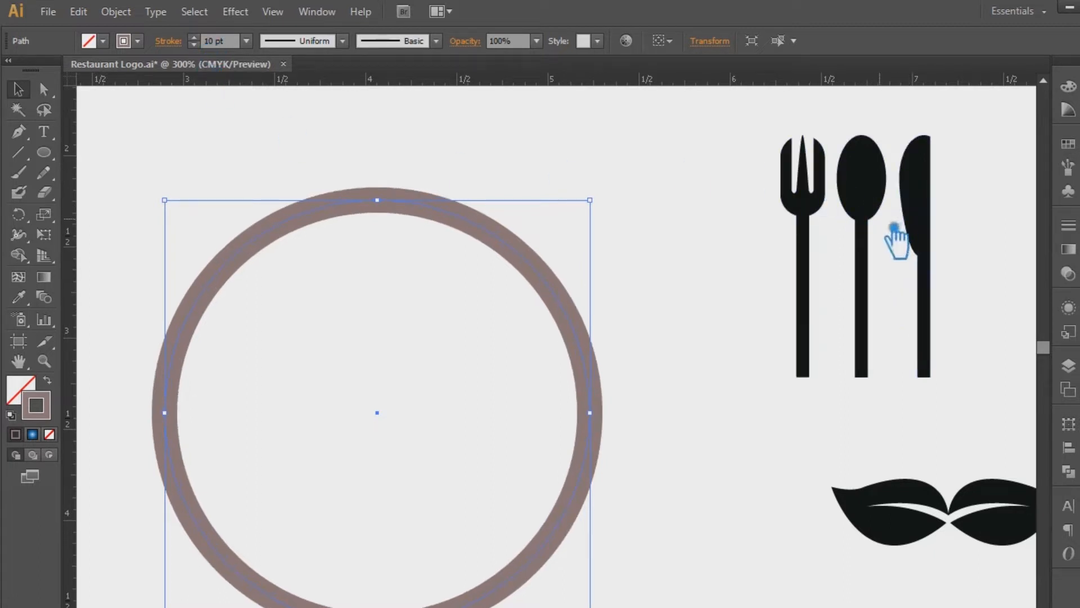
drag(43, 152, 61, 149)
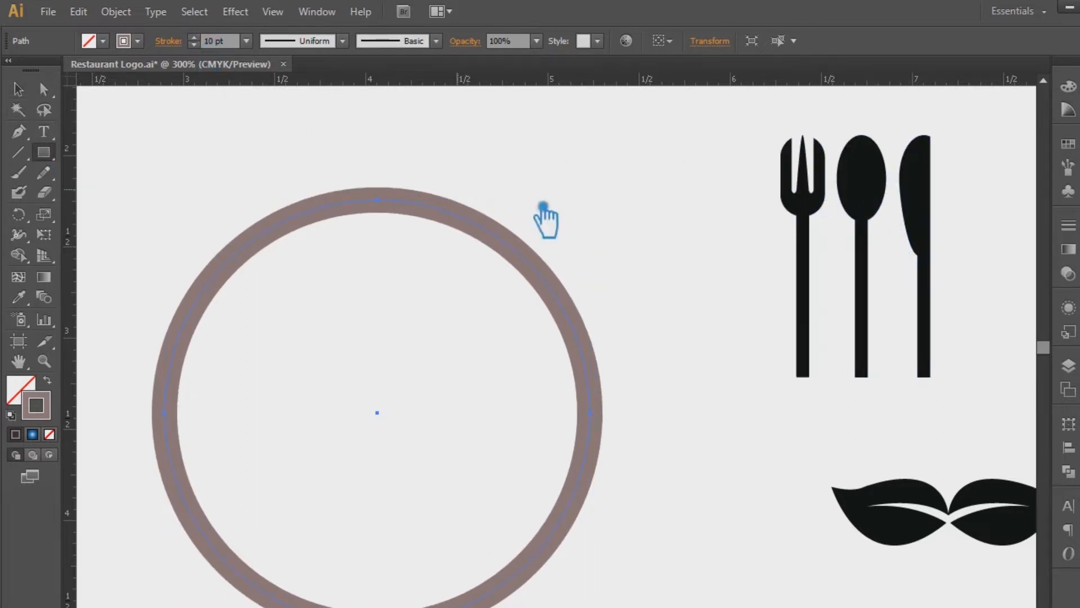
mouse_move(637, 152)
mouse_down()
mouse_move(687, 193)
mouse_move(660, 301)
mouse_move(670, 403)
mouse_move(660, 431)
mouse_up()
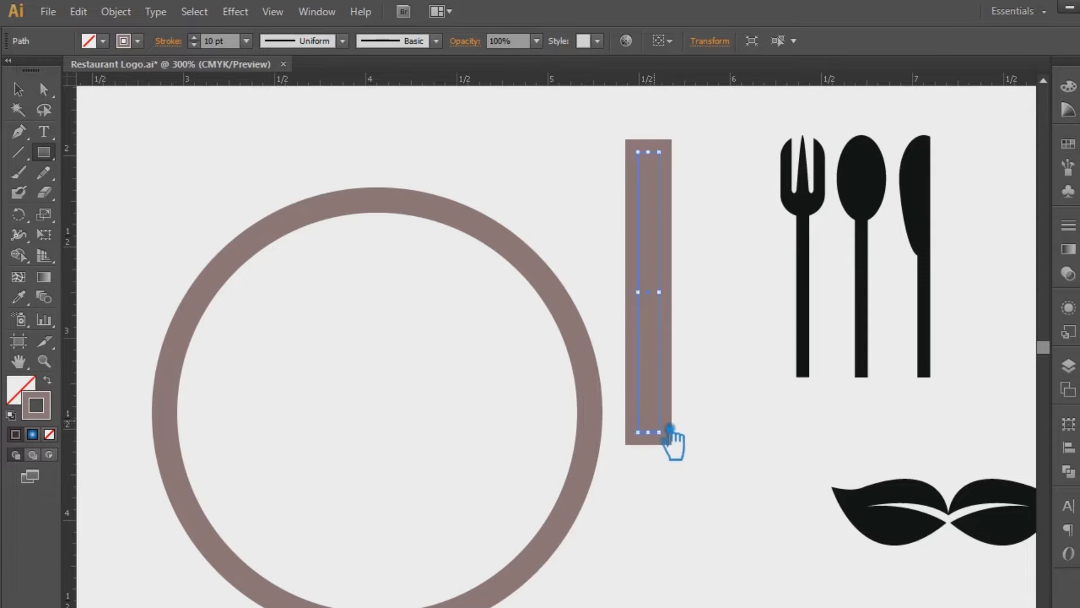
key(ctrl+z)
key(v)
click(866, 186)
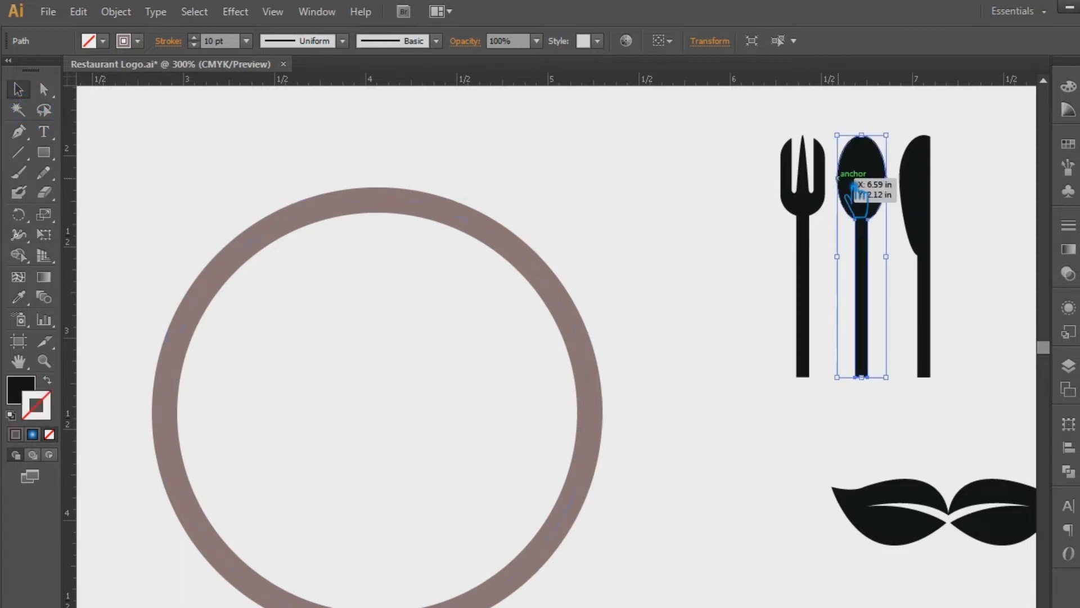
click(969, 225)
Scale up the fork, spoon and knife together until they are taller than the ring
key(ctrl+minus)
drag(837, 343, 626, 254)
drag(757, 257, 897, 306)
click(948, 322)
key(ctrl+z)
drag(944, 248, 698, 177)
drag(799, 237, 825, 181)
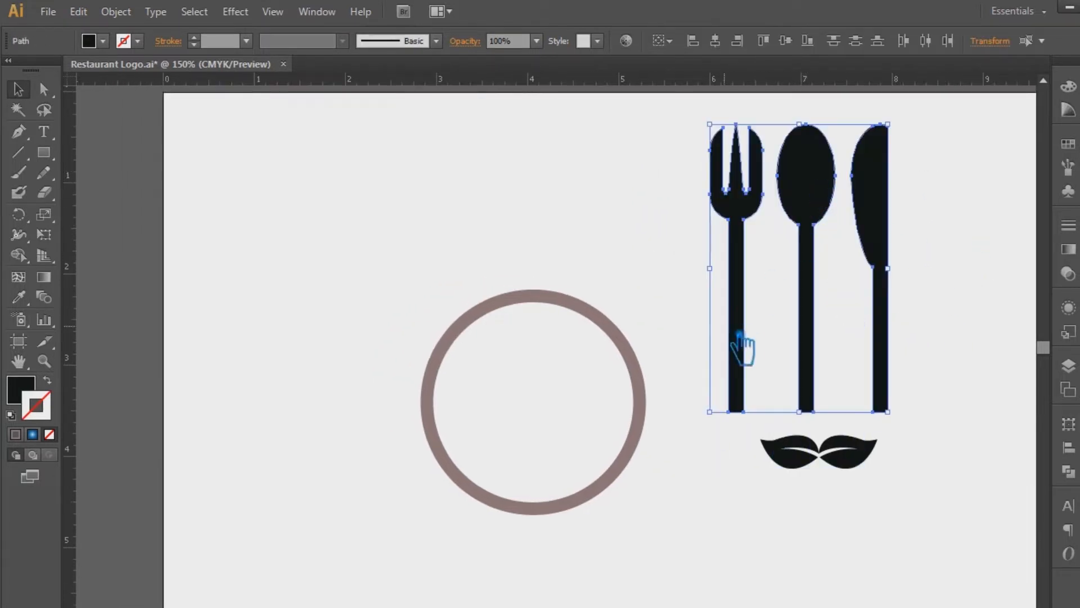
click(684, 285)
Scale the three utensils down slightly together and group them
click(745, 214)
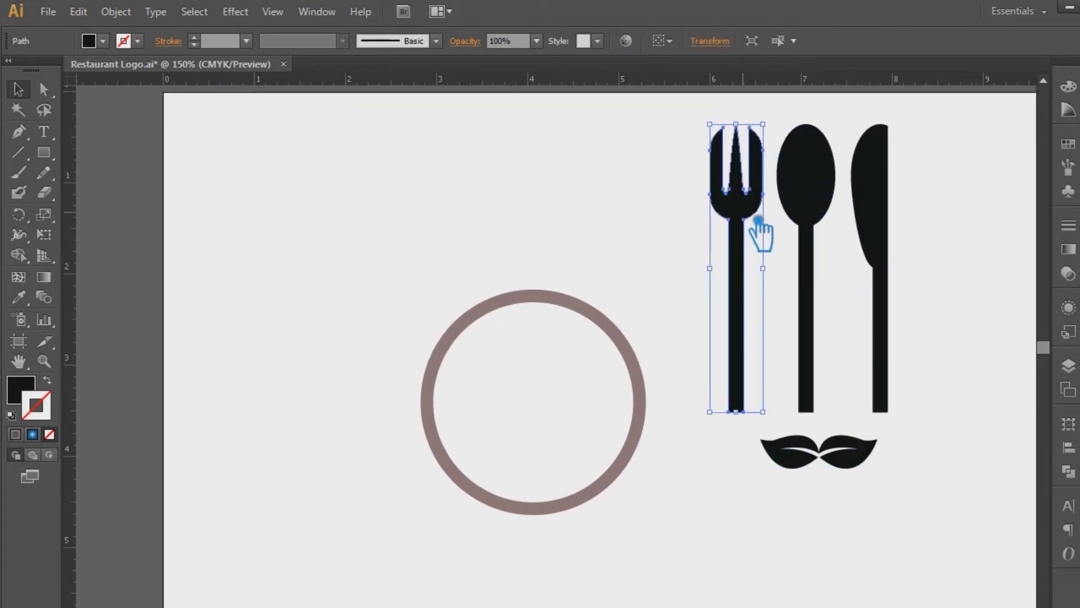
drag(926, 202, 669, 125)
drag(888, 411, 872, 386)
key(ctrl+g)
click(942, 276)
Move the cutlery group farther above the leaf shape and ungroup it into separate utensils
drag(812, 192, 84, 388)
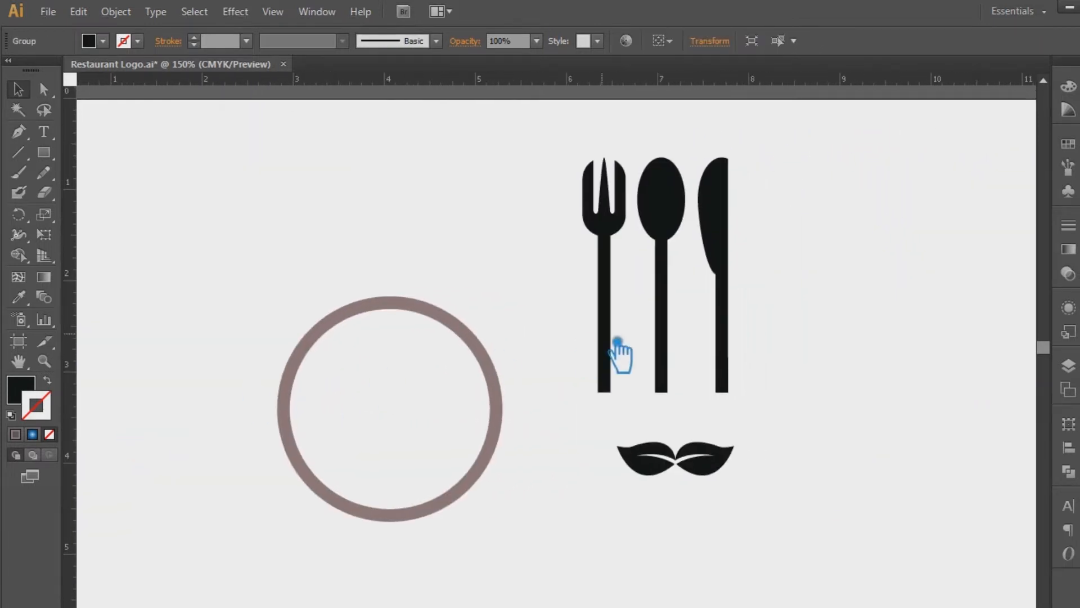
scroll(613, 339, down, 1)
drag(605, 201, 656, 179)
right_click(720, 180)
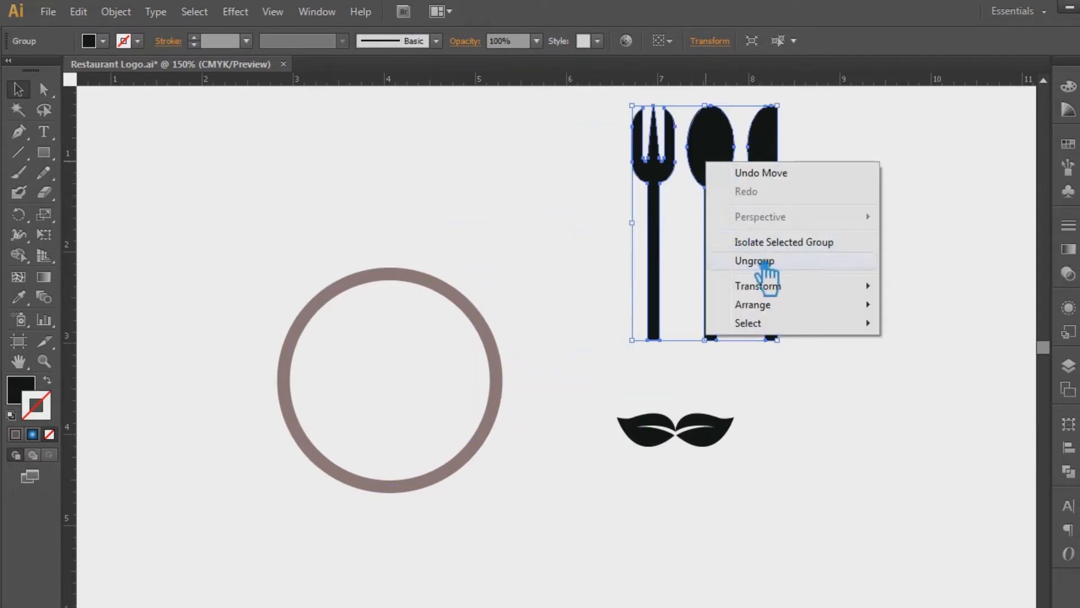
click(764, 270)
click(909, 197)
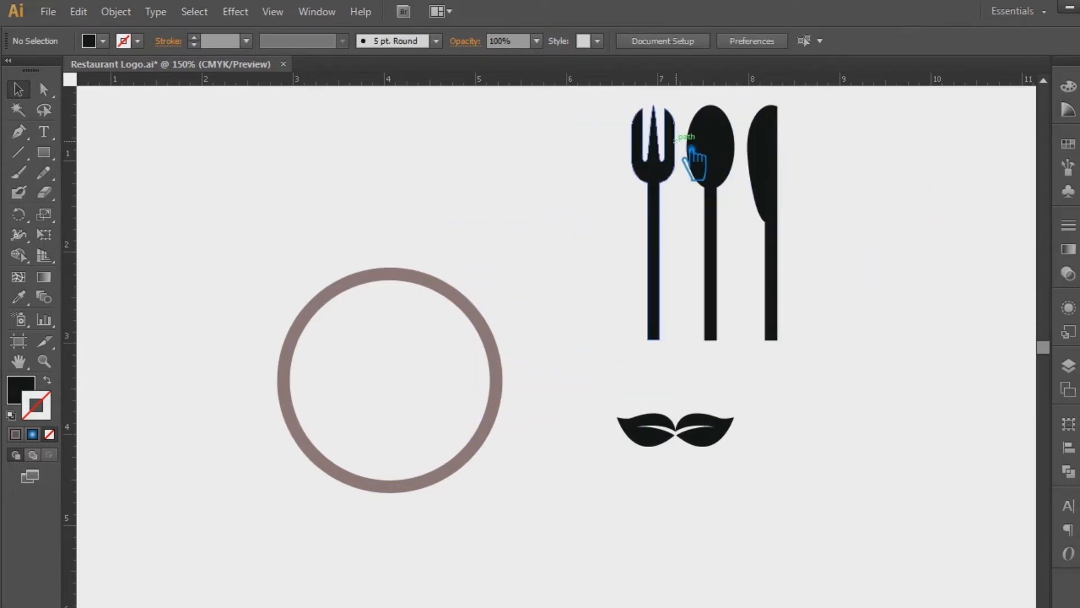
Shift the anchor point on the knife blade's curved edge slightly outward to widen the blade
click(770, 176)
key(a)
click(749, 147)
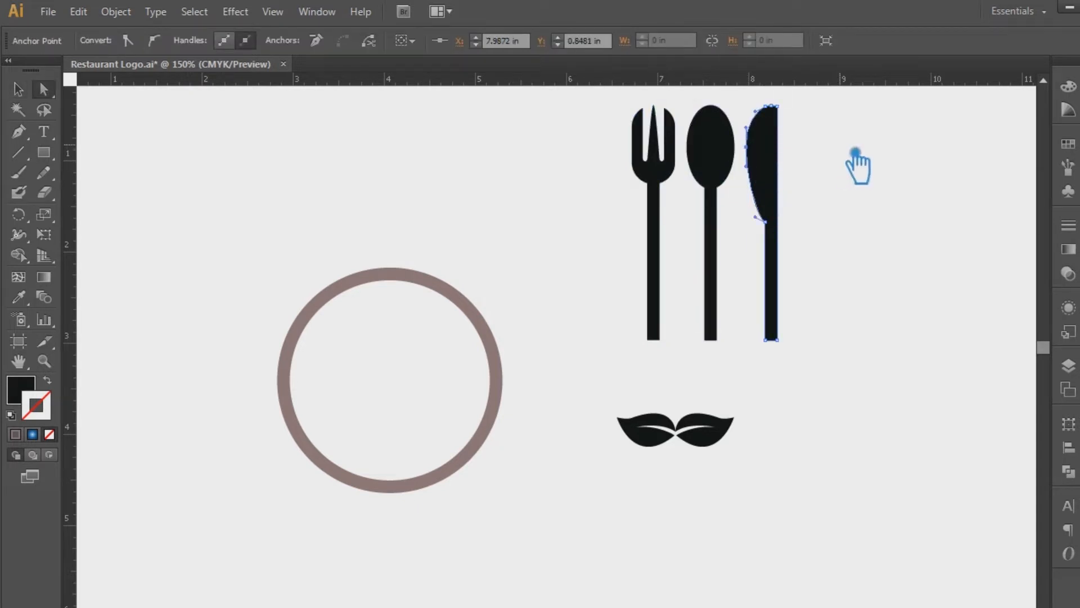
click(856, 159)
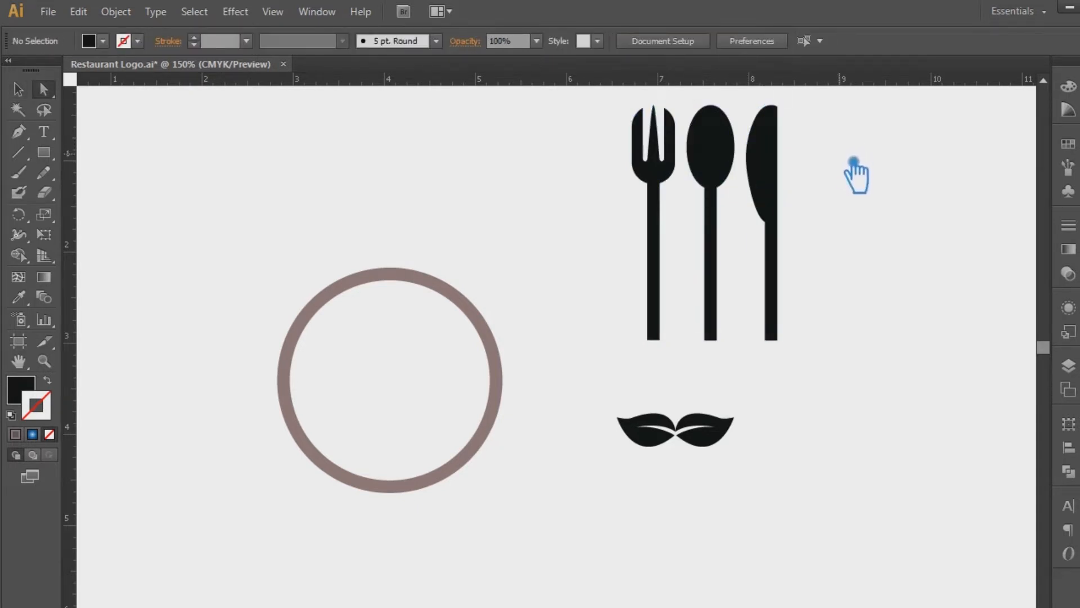
click(18, 89)
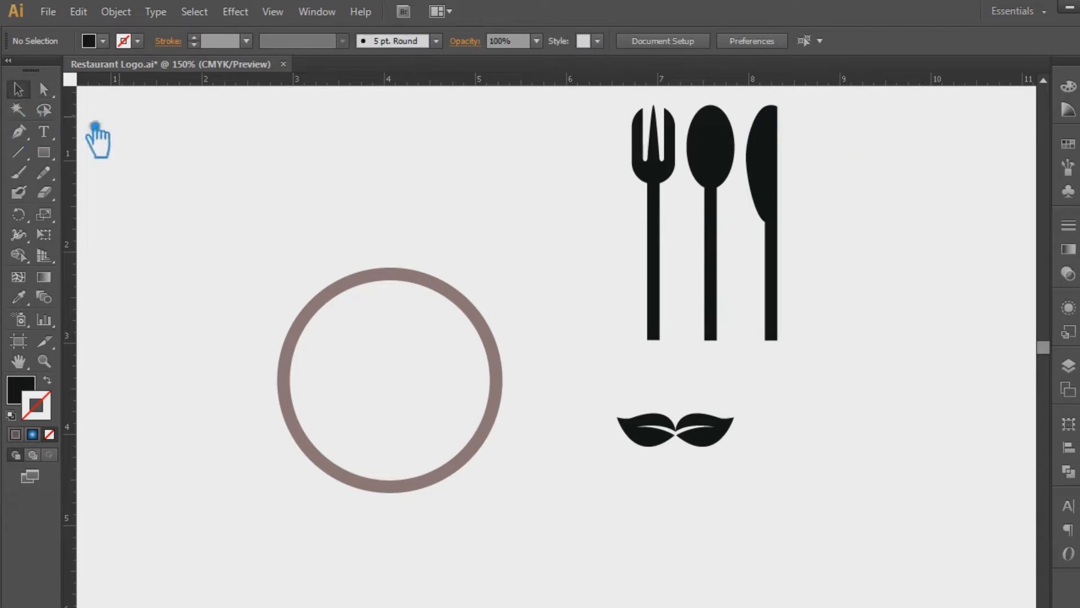
click(765, 166)
click(885, 167)
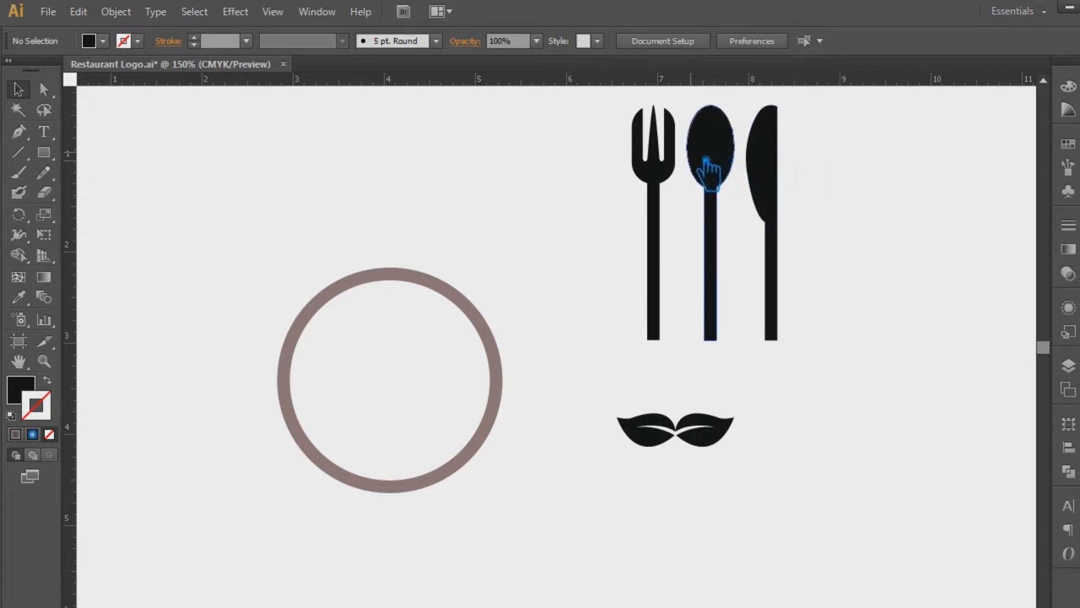
Rotate the fork diagonally and place its head across the ring's lower-left edge, with the handle pointing down and right
drag(677, 188, 607, 239)
drag(622, 163, 535, 169)
drag(552, 245, 388, 267)
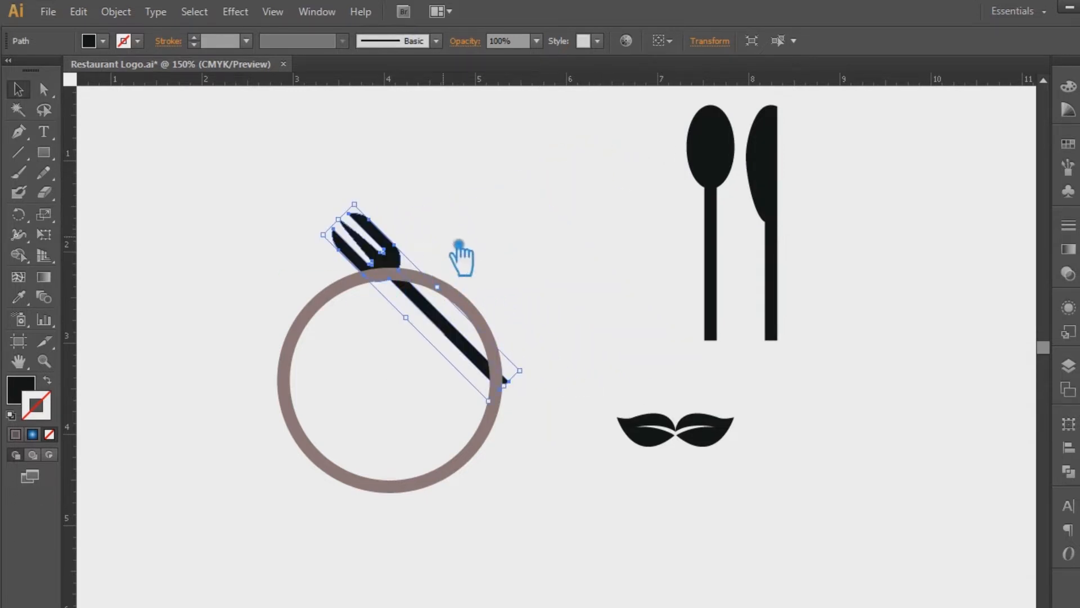
drag(544, 388, 560, 338)
drag(422, 313, 332, 473)
drag(500, 523, 432, 540)
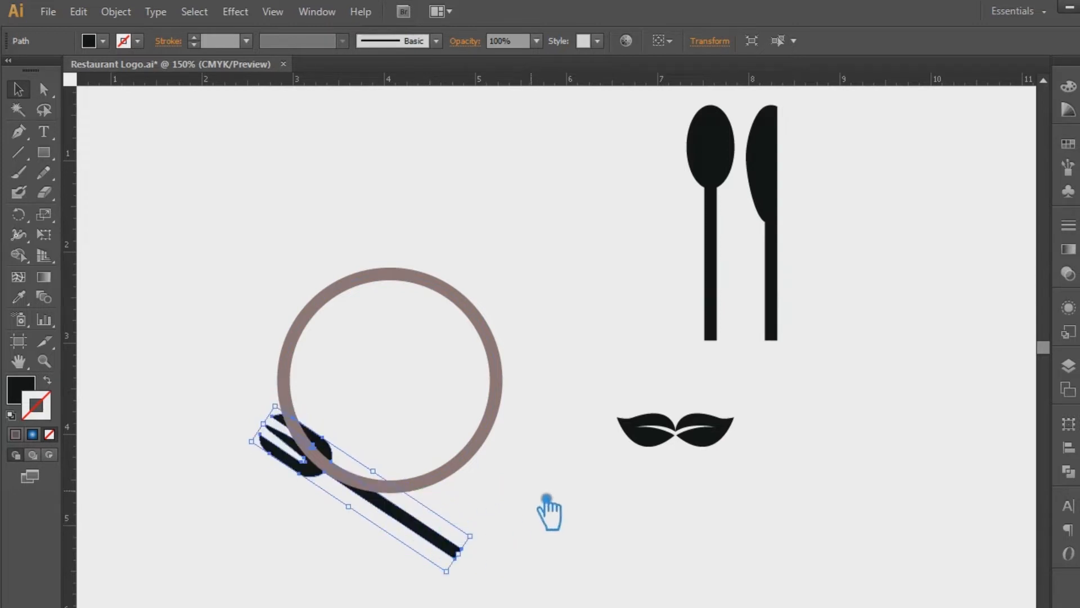
Rotate and reposition the fork to about 45 degrees so its neck meets the ring's lower-left outer edge
key(ctrl+plus)
scroll(619, 371, down, 5)
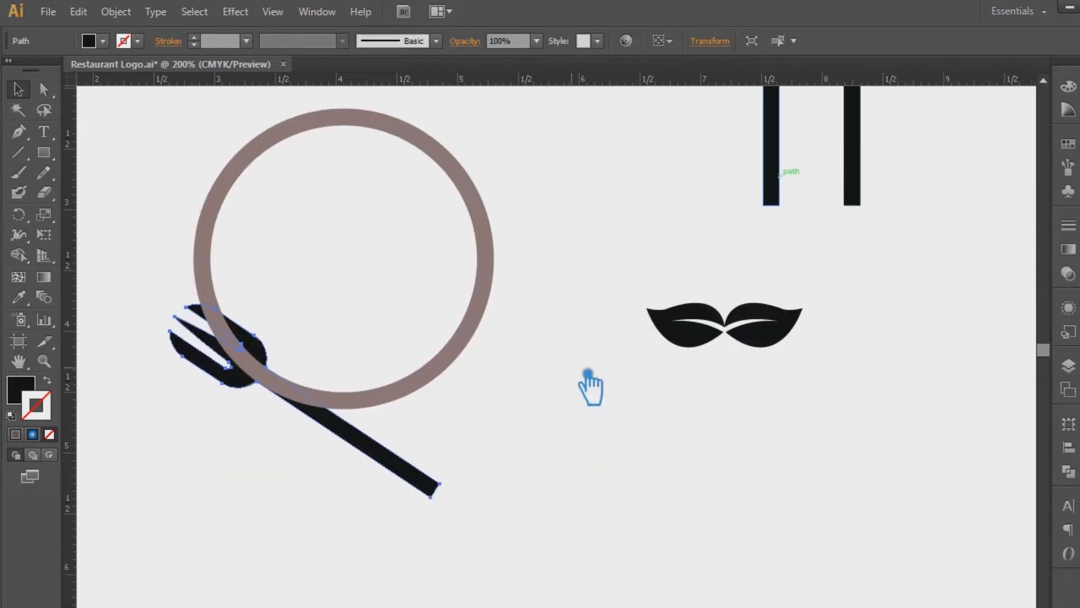
key(ctrl+plus)
key(ctrl+plus)
key(ctrl+plus)
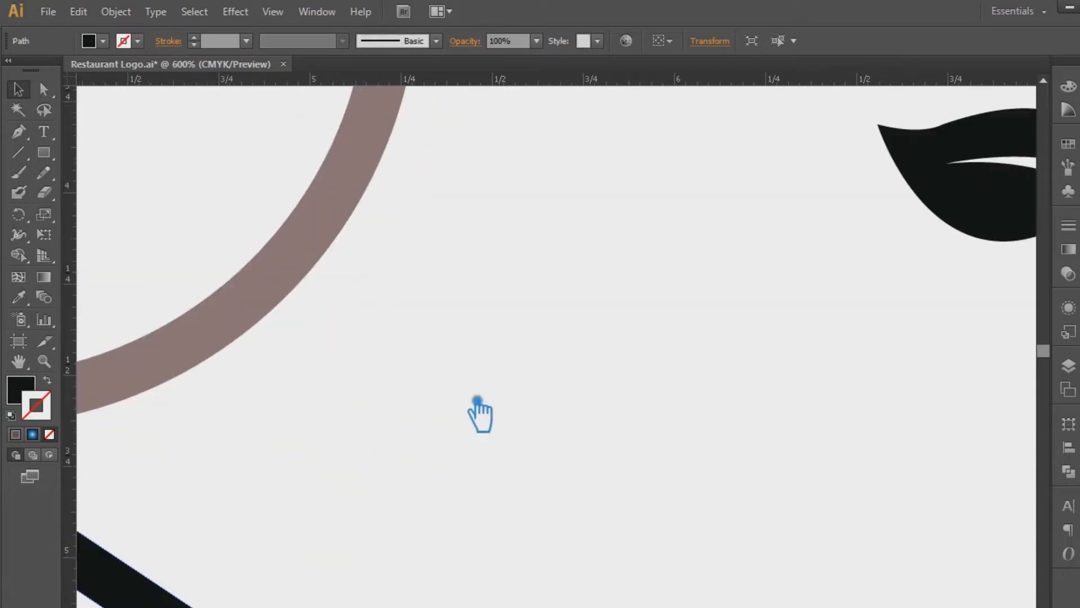
drag(424, 424, 892, 407)
key(ctrl+shift+a)
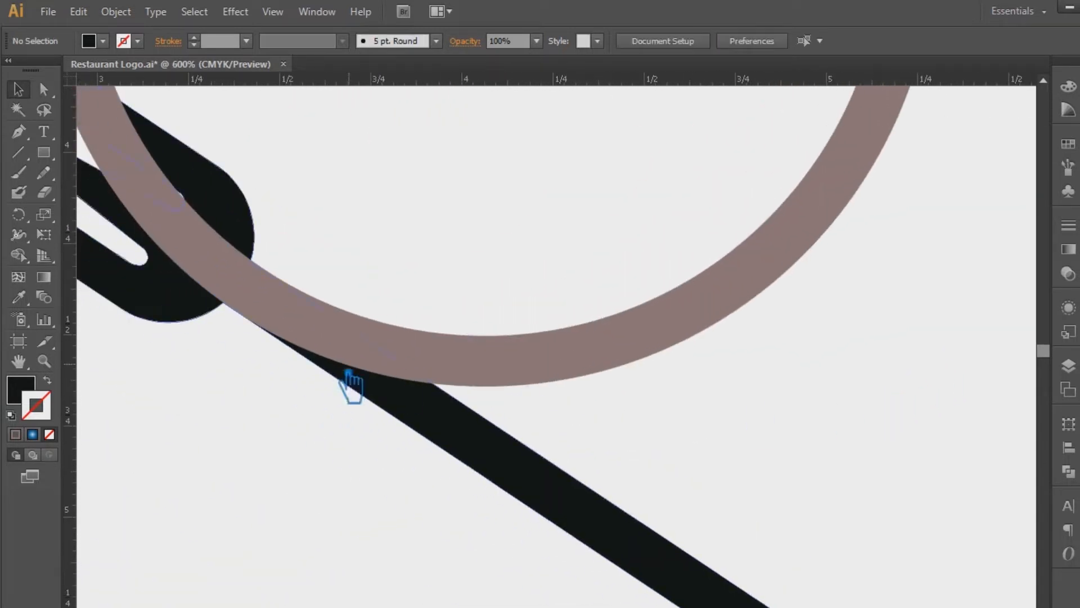
drag(655, 416, 592, 440)
click(592, 440)
drag(934, 552, 886, 607)
drag(552, 438, 515, 449)
click(731, 429)
drag(731, 430, 838, 538)
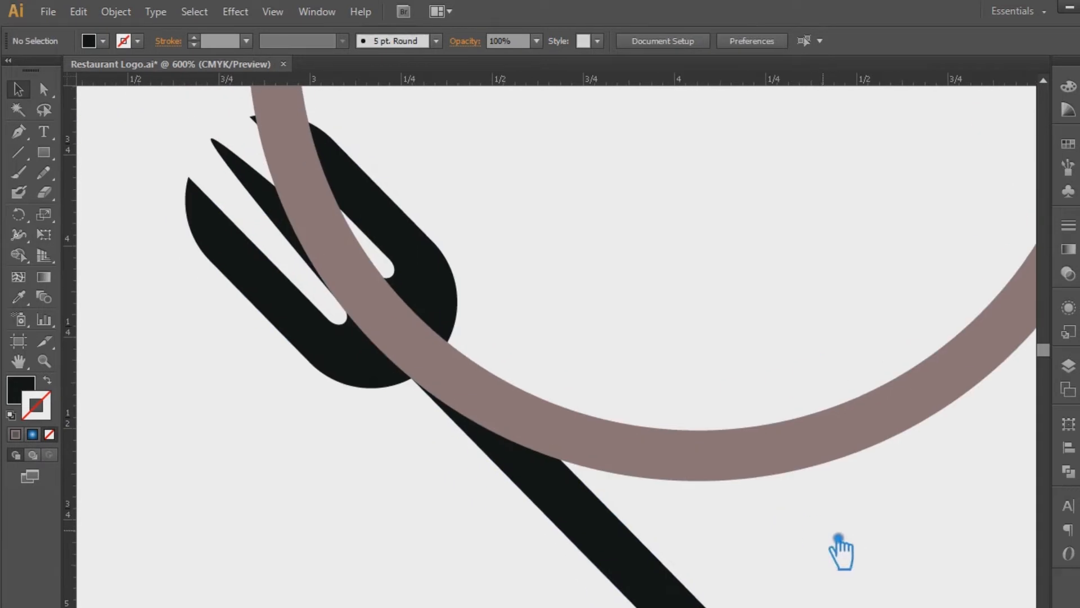
Rotate the fork about its neck to a steeper angle so its tines align more closely with the ring
key(ctrl+minus)
key(ctrl+minus)
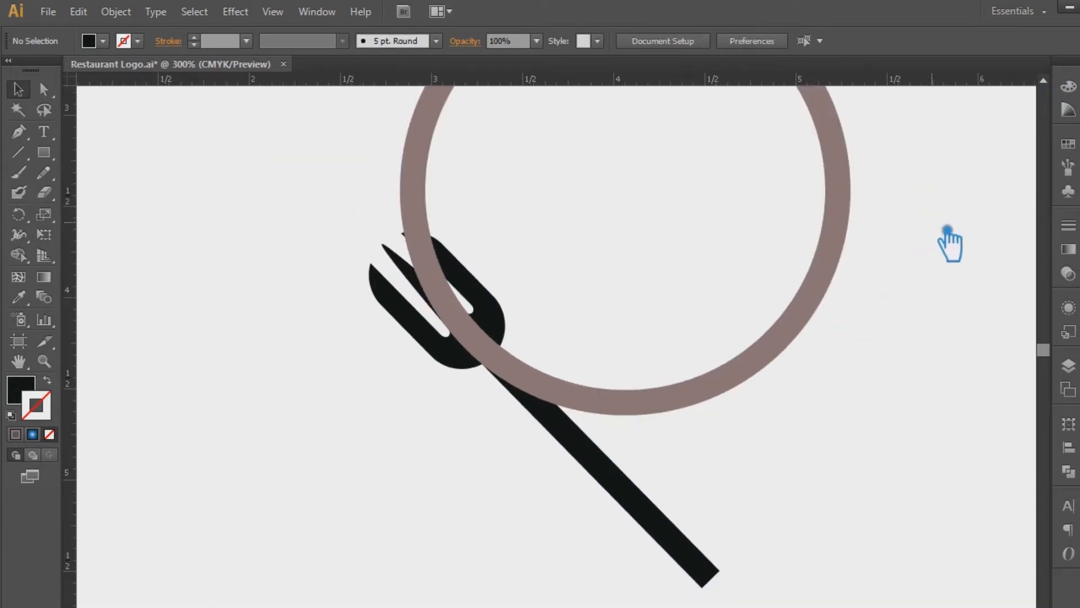
drag(947, 243, 918, 277)
click(543, 466)
click(18, 213)
drag(573, 455, 553, 501)
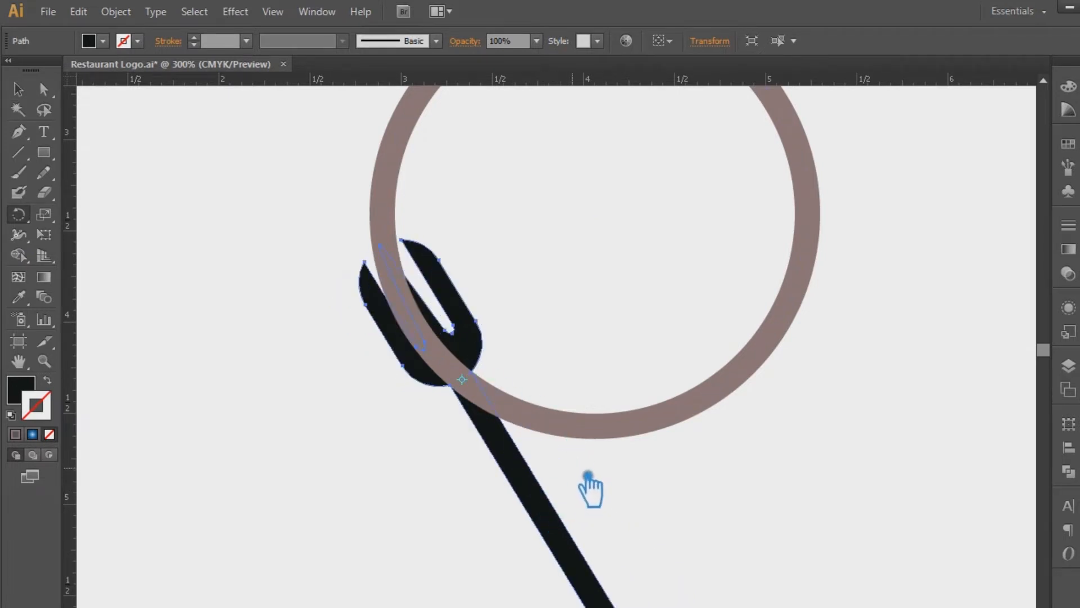
key(v)
drag(889, 304, 650, 444)
key(ctrl+minus)
key(ctrl+minus)
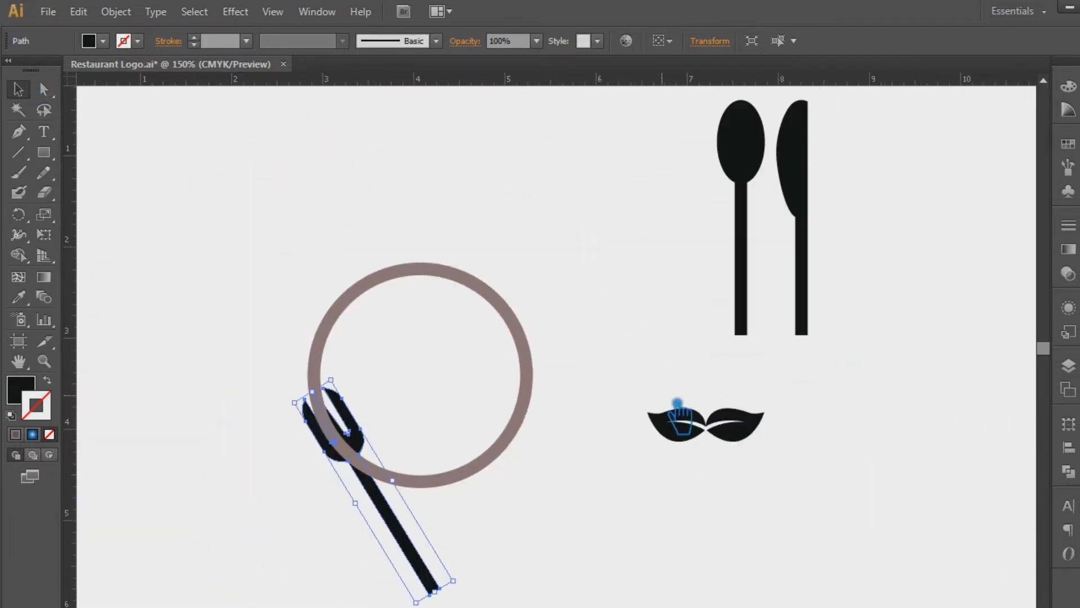
click(674, 248)
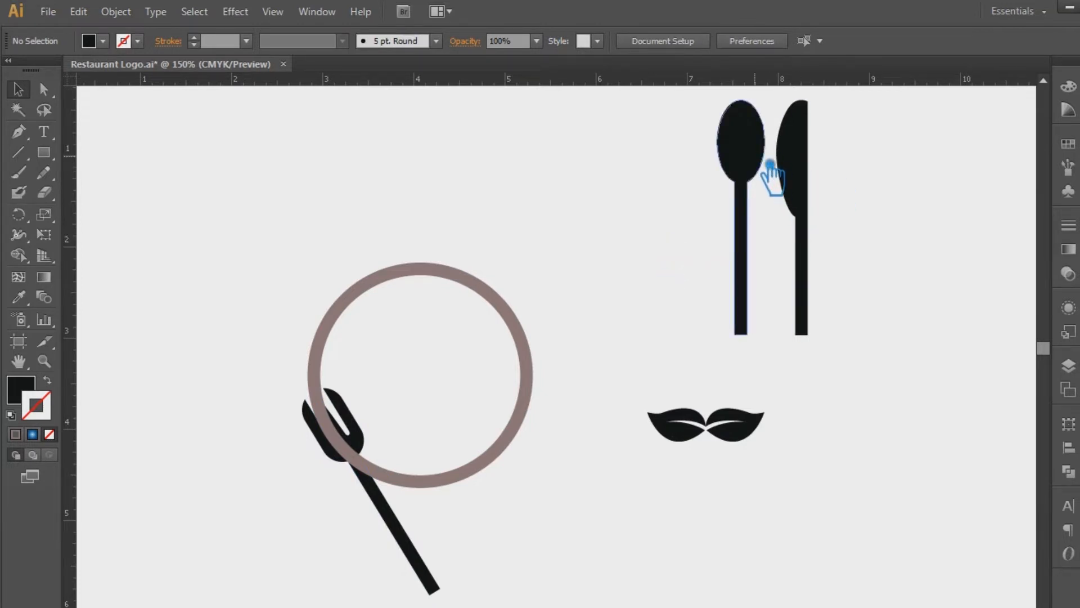
Move the spoon onto the ring's right edge so its neck sits on the ring's outline
drag(770, 164, 500, 262)
click(19, 214)
click(23, 95)
click(304, 135)
drag(486, 238, 538, 295)
key(Right)
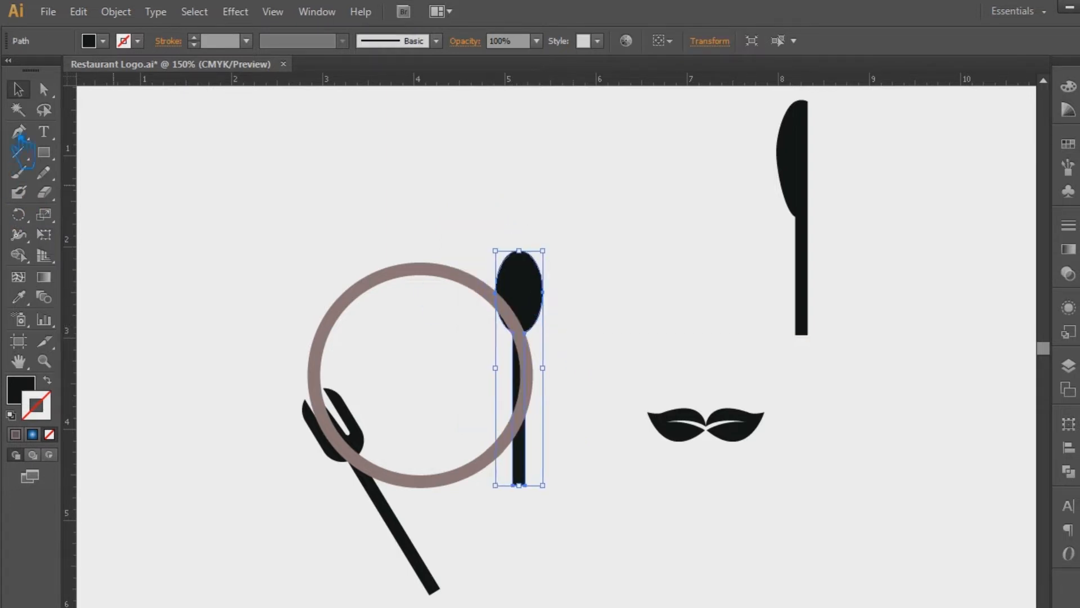
Rotate the spoon about its neck by nearly 180 degrees so the bowl points down over the ring
key(r)
click(519, 331)
drag(531, 313, 531, 372)
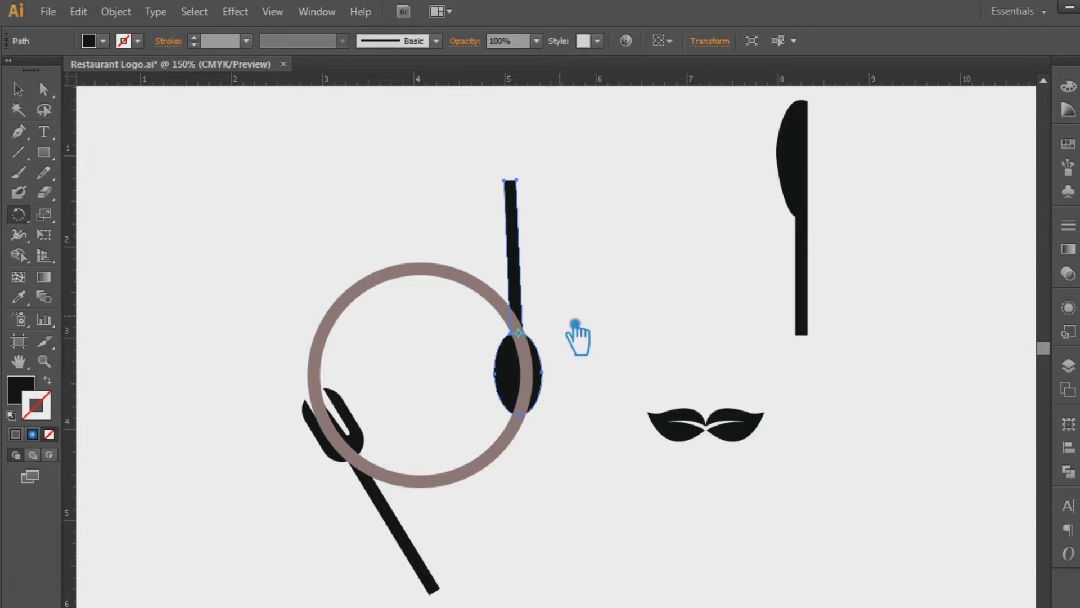
click(19, 89)
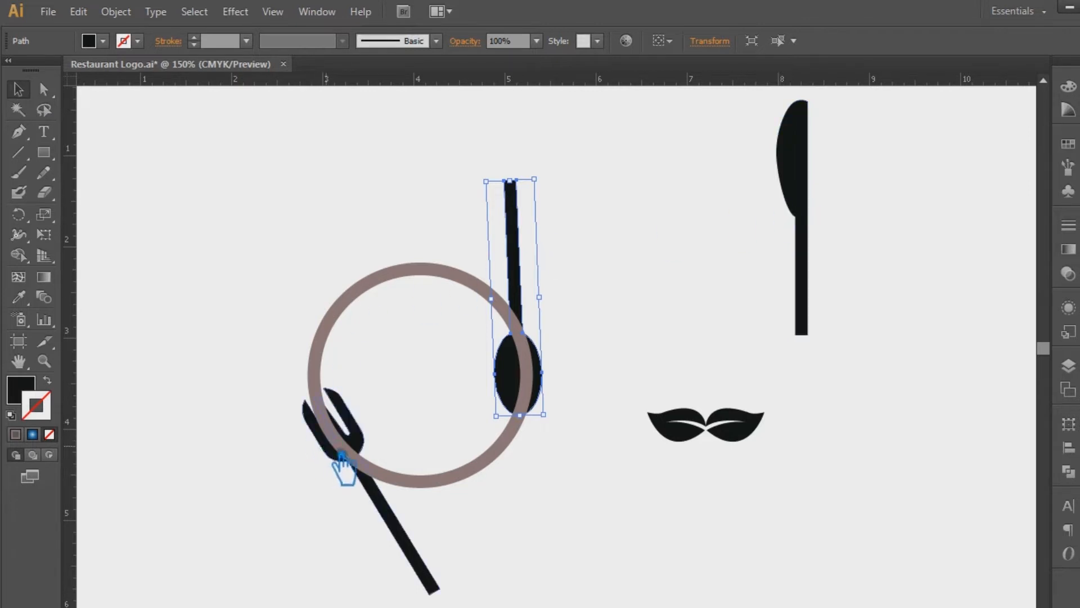
Move the fork to the top of the ring and rotate it so the tines point right and the handle slopes down-left
drag(336, 453, 345, 177)
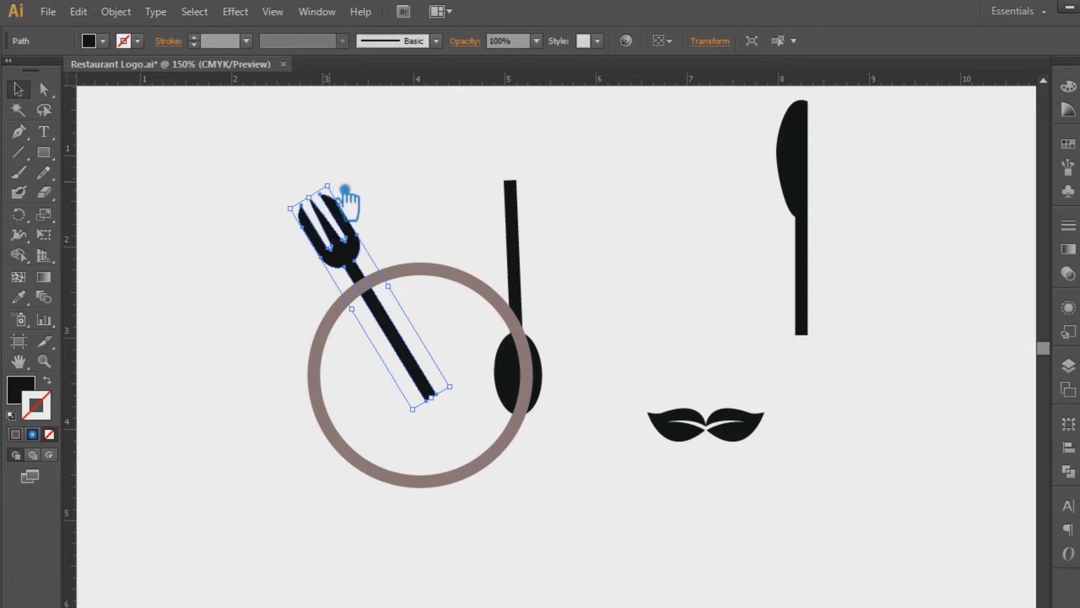
drag(335, 191, 406, 290)
click(425, 314)
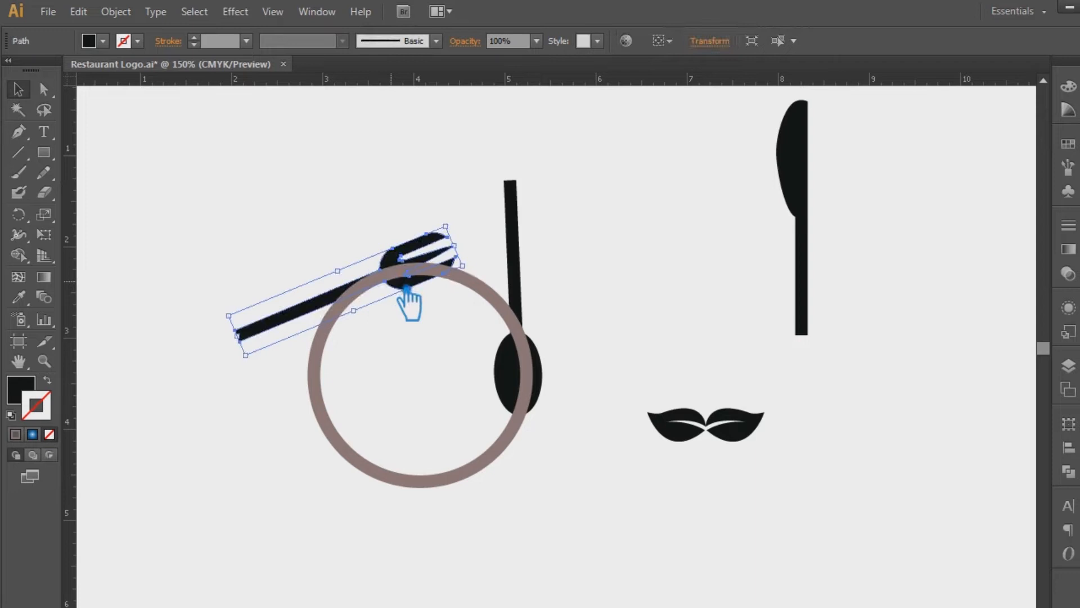
click(429, 365)
Move the knife onto the ring's lower-left edge and rotate it so the blade points up-left and the handle slopes down-right
drag(827, 185, 415, 419)
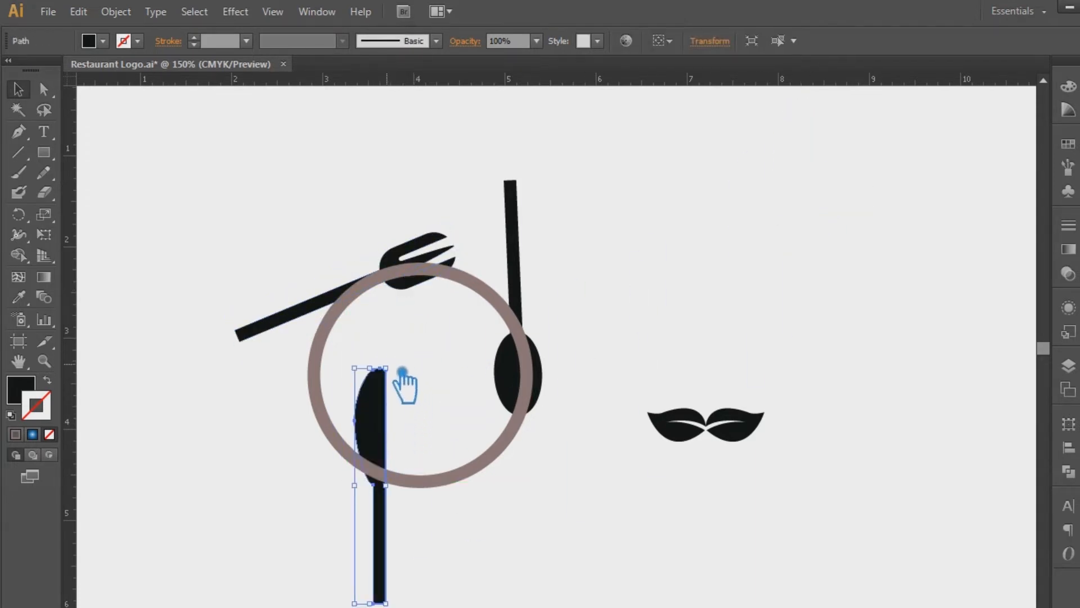
drag(406, 366, 305, 389)
drag(445, 534, 456, 531)
drag(561, 541, 705, 356)
key(ctrl+plus)
key(ctrl+plus)
drag(608, 448, 740, 441)
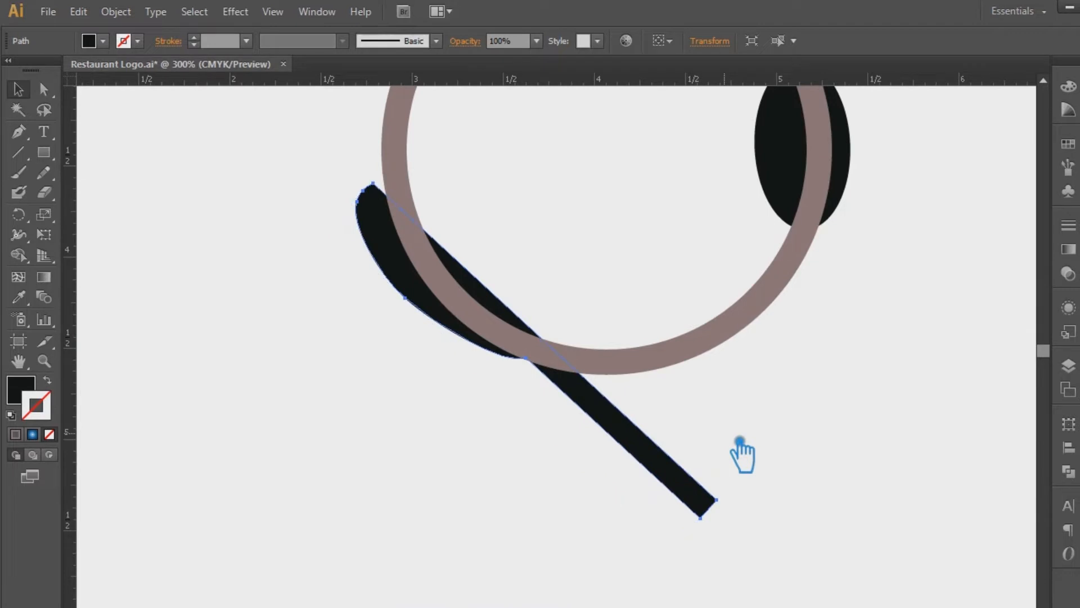
Move the spoon slightly down along the ring's right edge so its neck sits on the ring's band
key(ctrl+minus)
key(ctrl+minus)
drag(569, 138, 538, 147)
drag(711, 258, 718, 295)
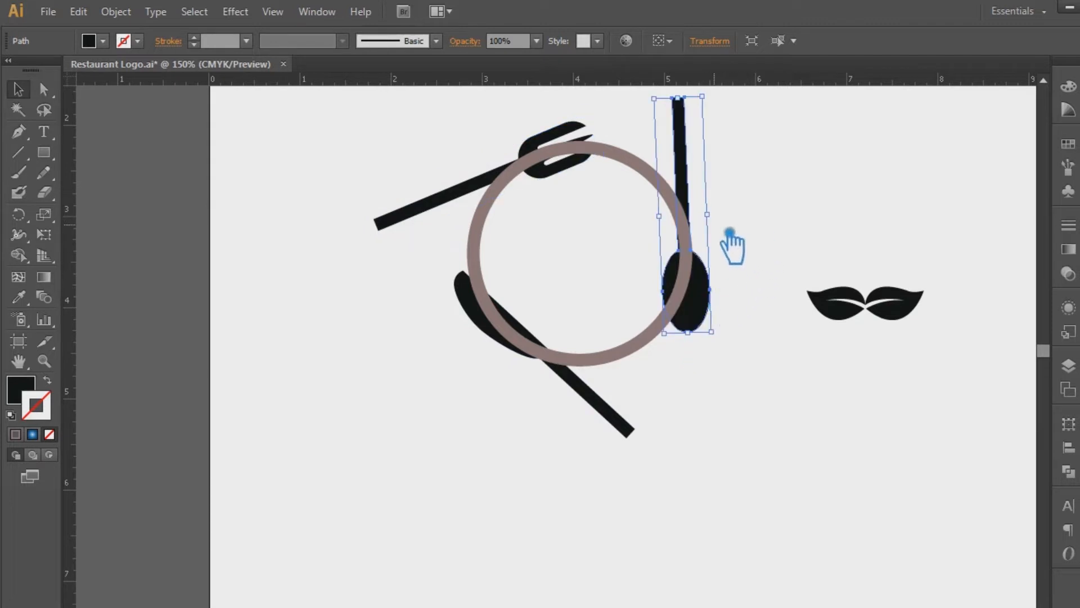
click(162, 558)
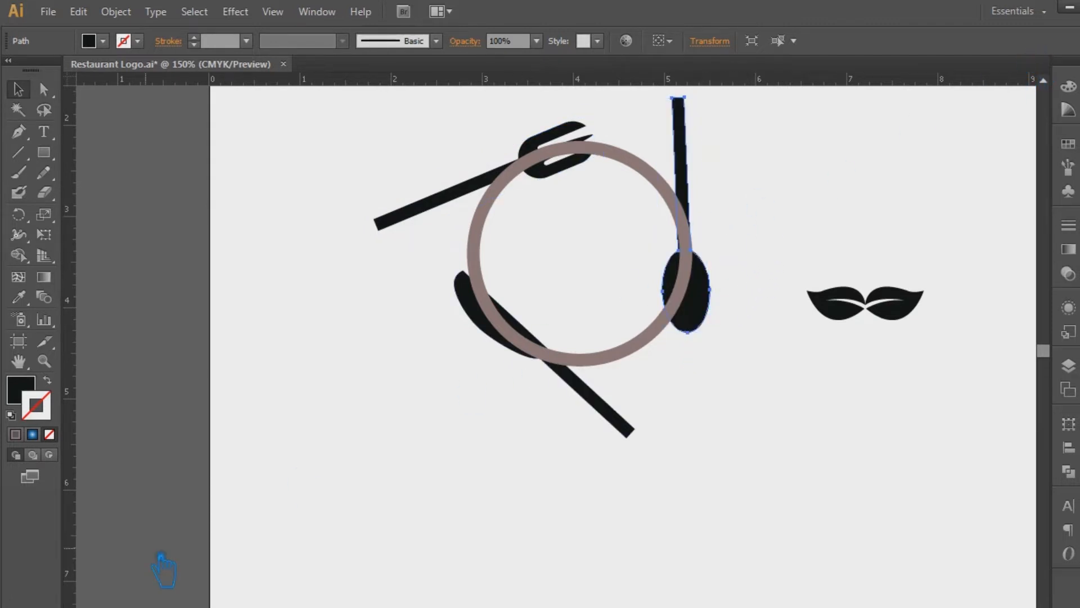
Nudge the knife so the junction of its blade and handle meets the ring's outer edge
key(ctrl+plus)
key(ctrl+plus)
key(ctrl+plus)
key(ctrl+plus)
key(ctrl+plus)
key(ctrl+plus)
key(ctrl+plus)
key(ctrl+plus)
drag(537, 464, 505, 531)
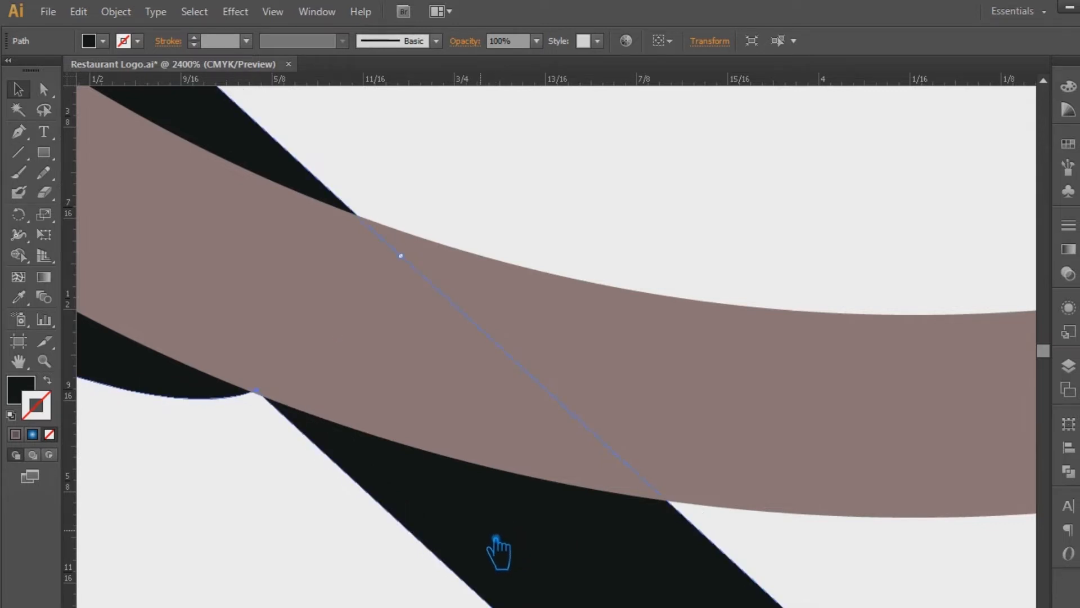
Rotate the knife about its neck to a steeper angle so the blade follows the ring's curve more closely
key(ctrl+minus)
key(ctrl+minus)
key(ctrl+minus)
key(ctrl+minus)
key(ctrl+minus)
key(ctrl+minus)
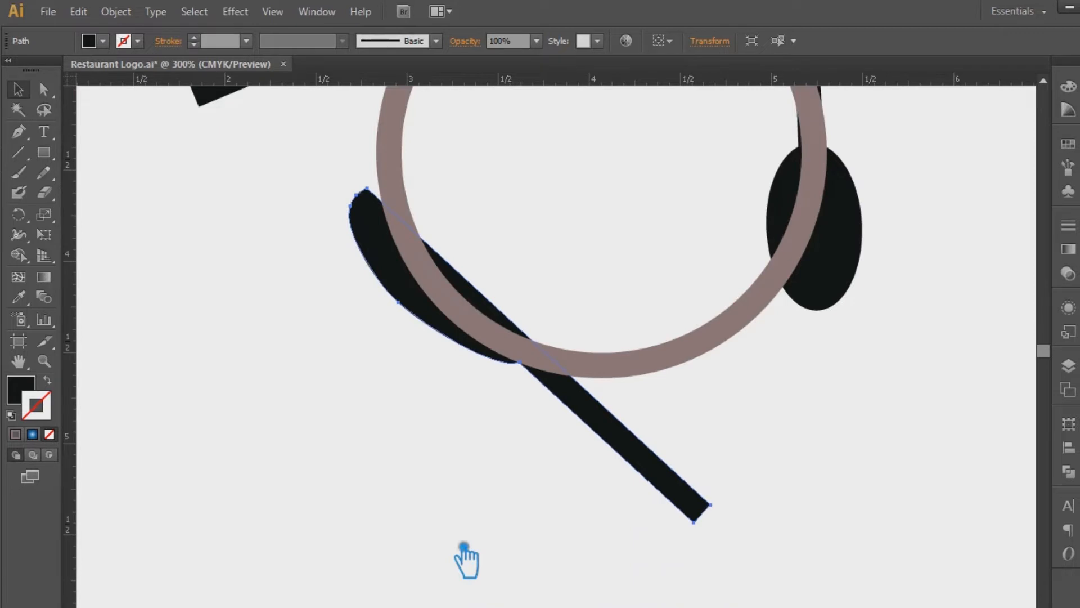
drag(555, 460, 559, 416)
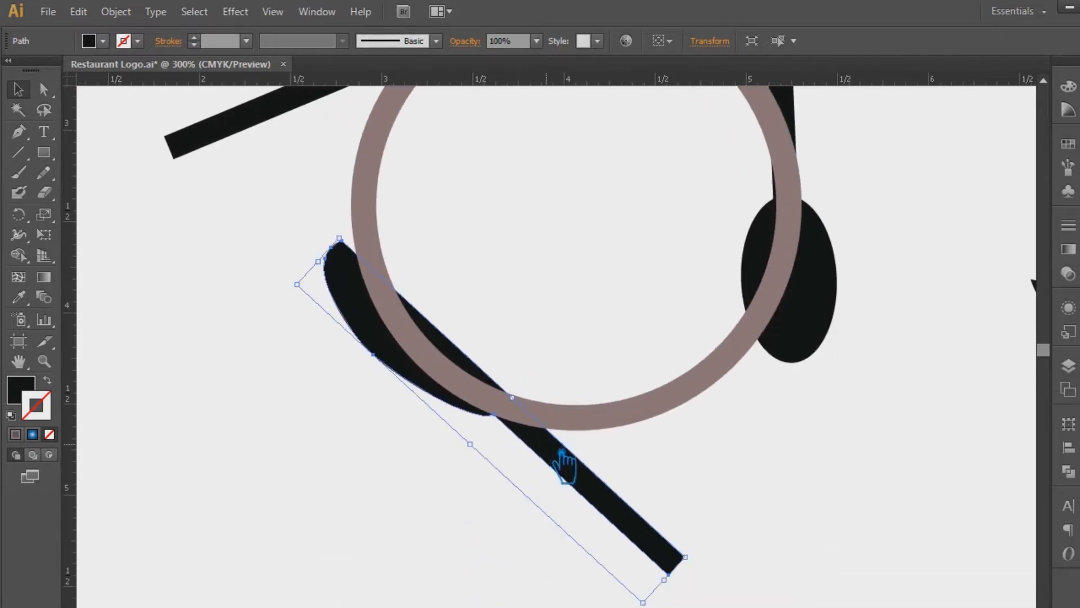
click(25, 215)
drag(520, 415, 589, 503)
Nudge the spoon so both corners of its neck line up with the edges of the ring's band
drag(935, 347, 737, 434)
click(18, 89)
click(771, 380)
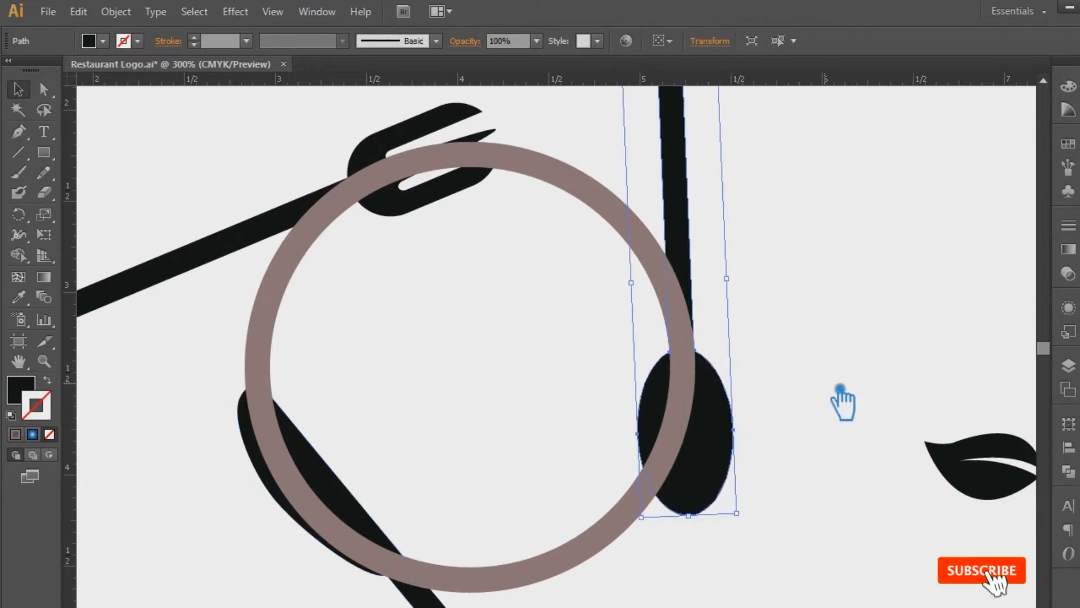
key(ctrl+shift+b)
key(ctrl+plus)
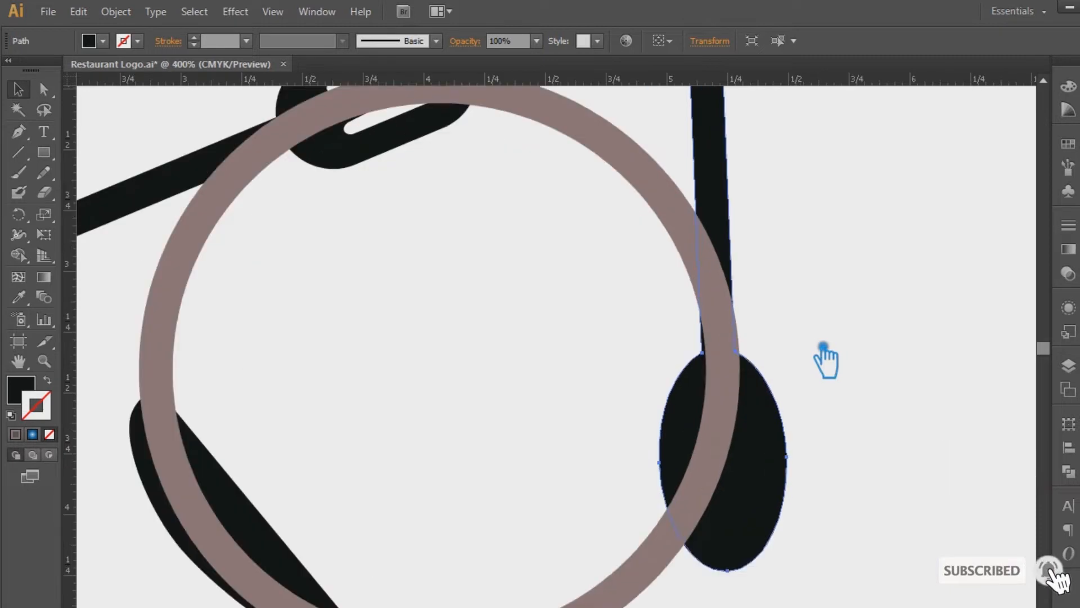
key(ctrl+plus)
key(ctrl+plus)
drag(822, 346, 561, 253)
drag(702, 394, 711, 396)
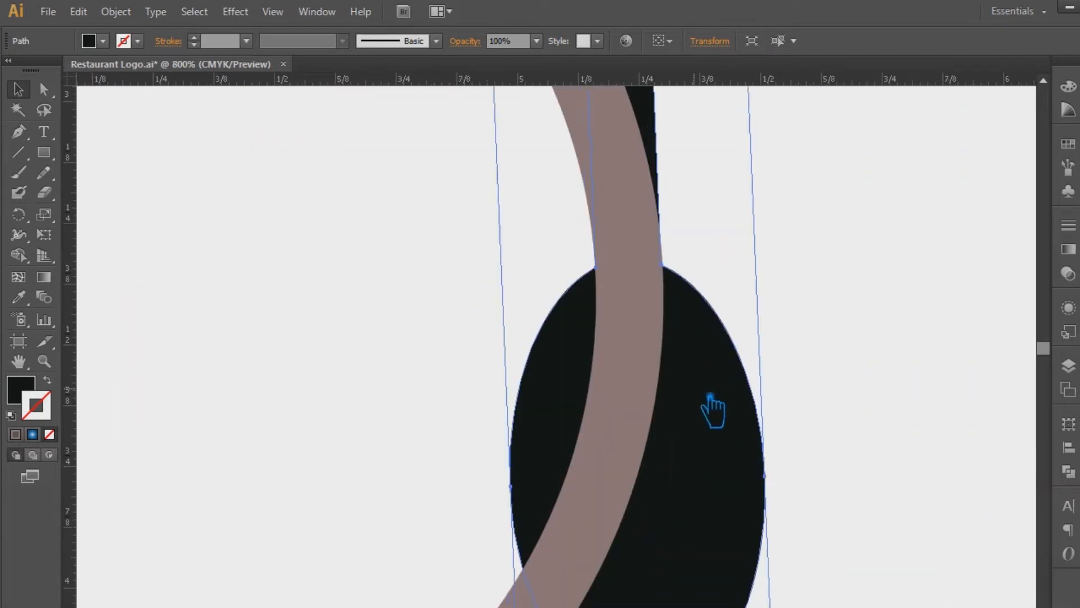
Rotate the spoon about its neck so the bowl swings inward along the ring and the handle leans outward
key(ctrl+minus)
key(ctrl+minus)
key(ctrl+minus)
click(18, 213)
drag(635, 430, 612, 436)
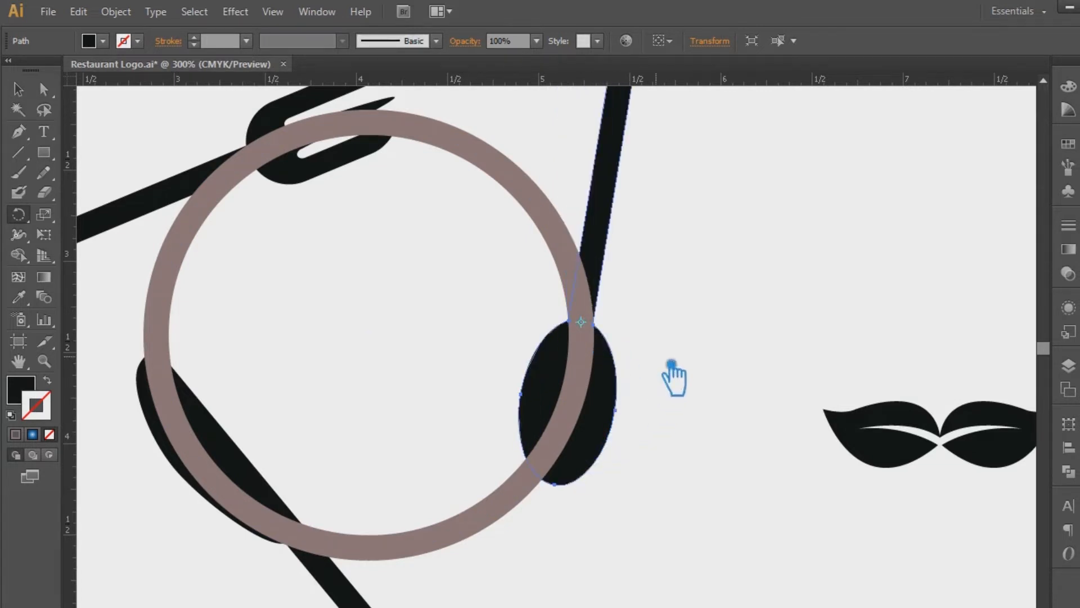
Nudge the fork so the junction of its head and handle meets the ring's outer edge
drag(662, 289, 783, 388)
drag(500, 349, 735, 406)
scroll(580, 393, up, 4)
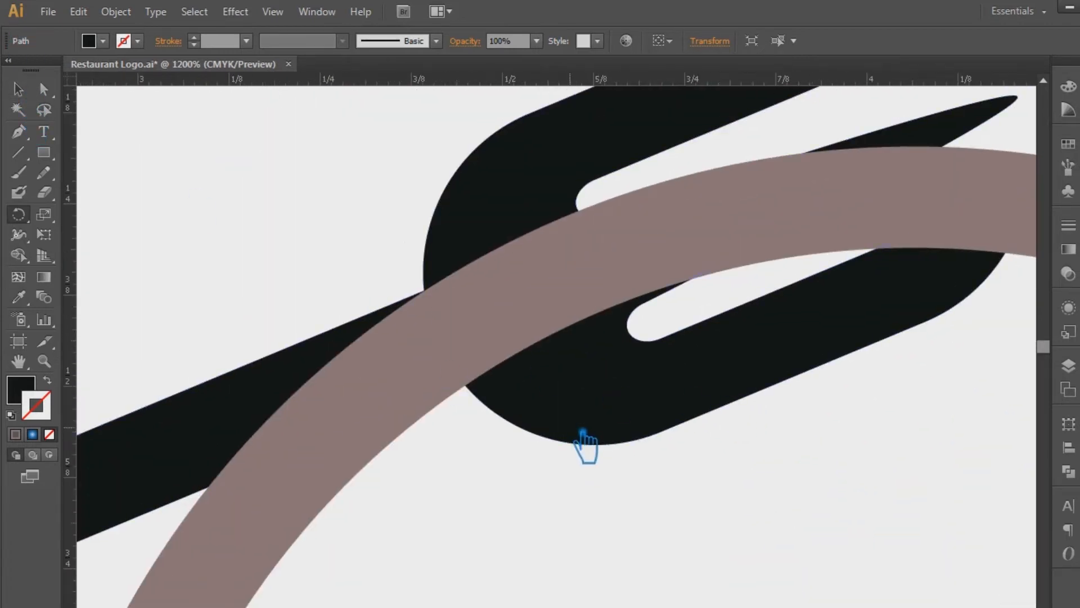
click(18, 93)
drag(574, 410, 581, 415)
click(667, 545)
Expand the ring's stroke into a filled shape
key(ctrl+minus)
key(ctrl+minus)
key(ctrl+minus)
key(ctrl+minus)
key(ctrl+minus)
drag(604, 460, 501, 274)
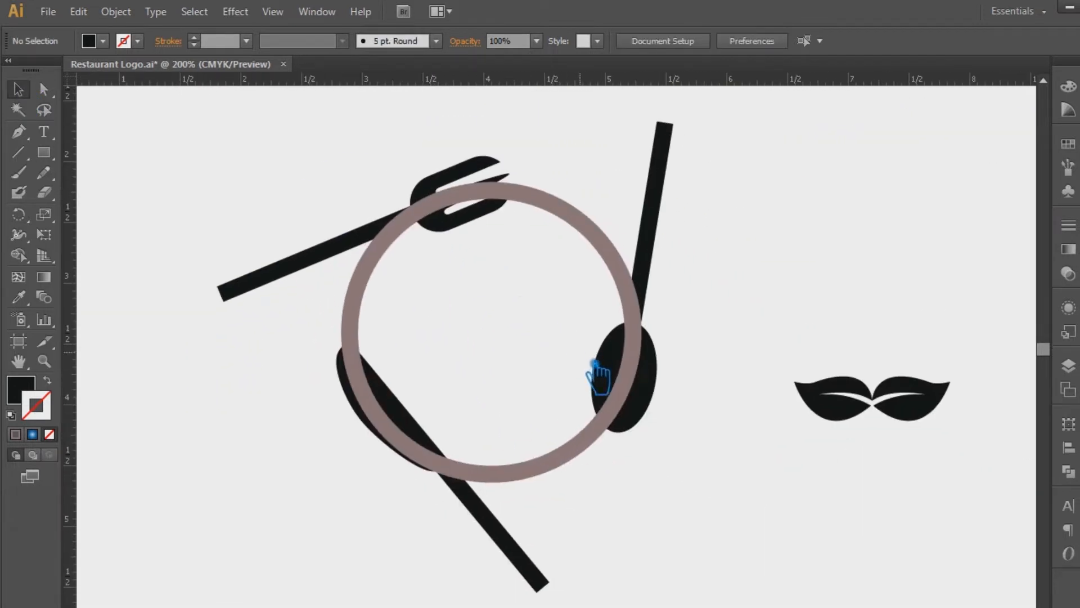
click(550, 477)
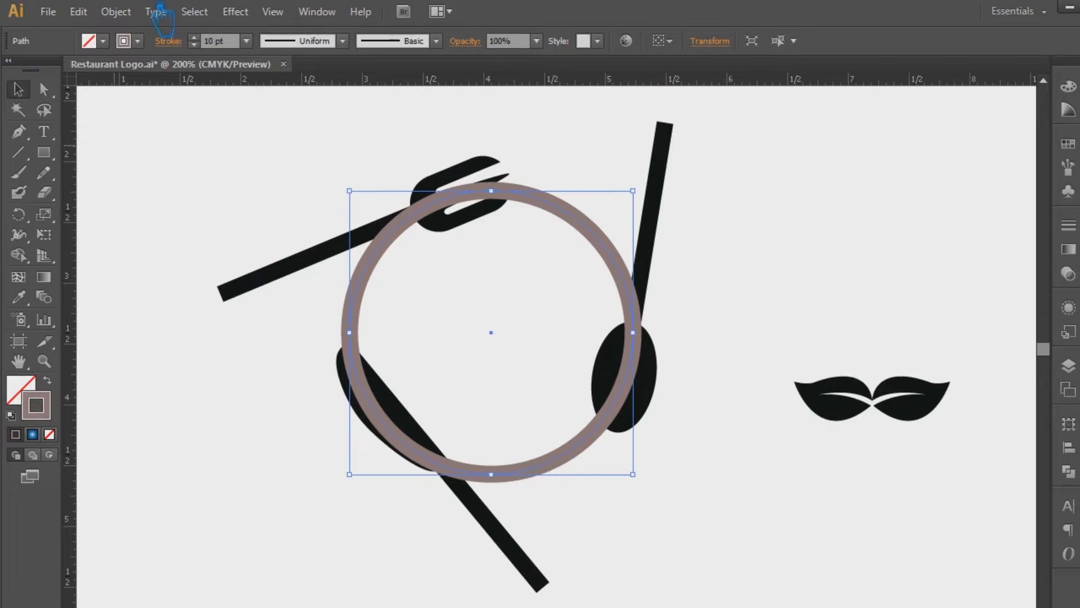
click(115, 11)
mouse_move(231, 396)
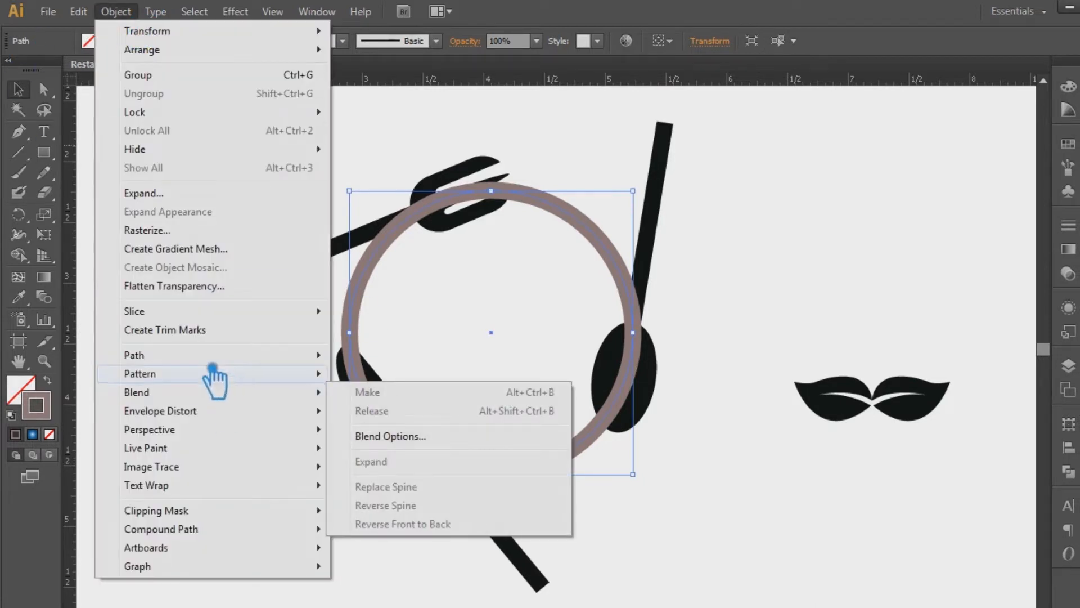
click(247, 193)
click(548, 415)
click(744, 522)
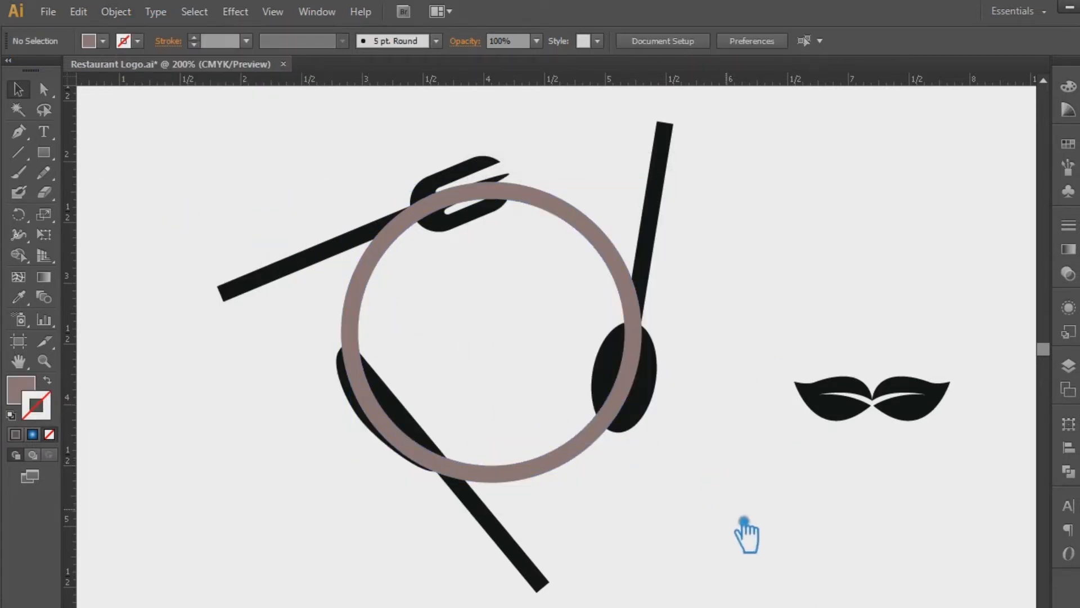
Divide the overlapping fork, spoon, knife and ring with Pathfinder and ungroup the resulting pieces
drag(744, 522, 293, 163)
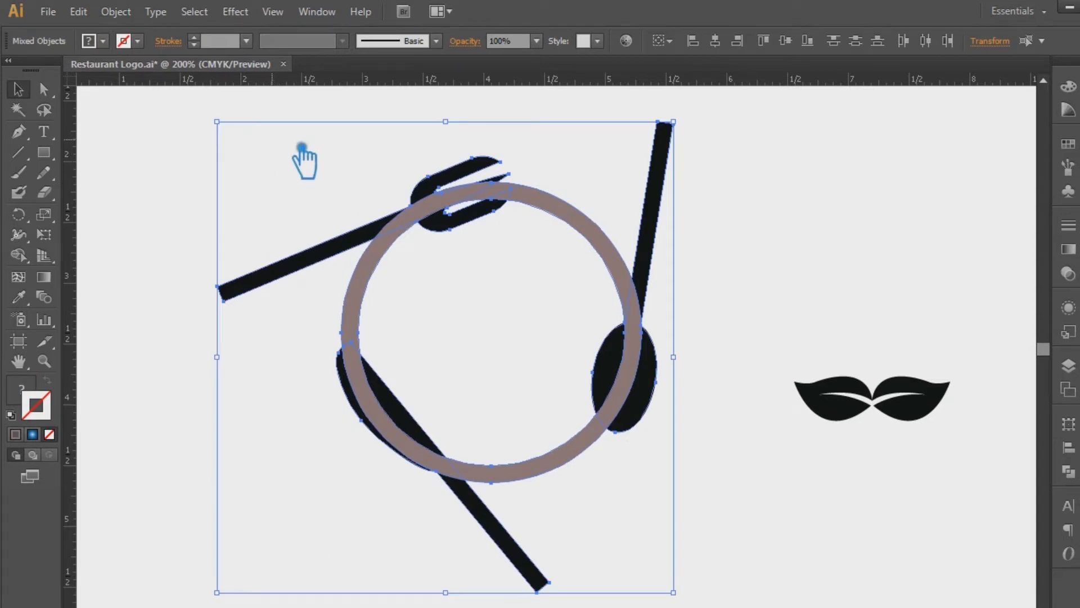
click(1068, 471)
click(875, 493)
click(1068, 472)
click(743, 483)
right_click(641, 292)
click(676, 366)
click(696, 232)
Delete the handle pieces of the spoon, fork and knife that extend outside the ring
click(655, 214)
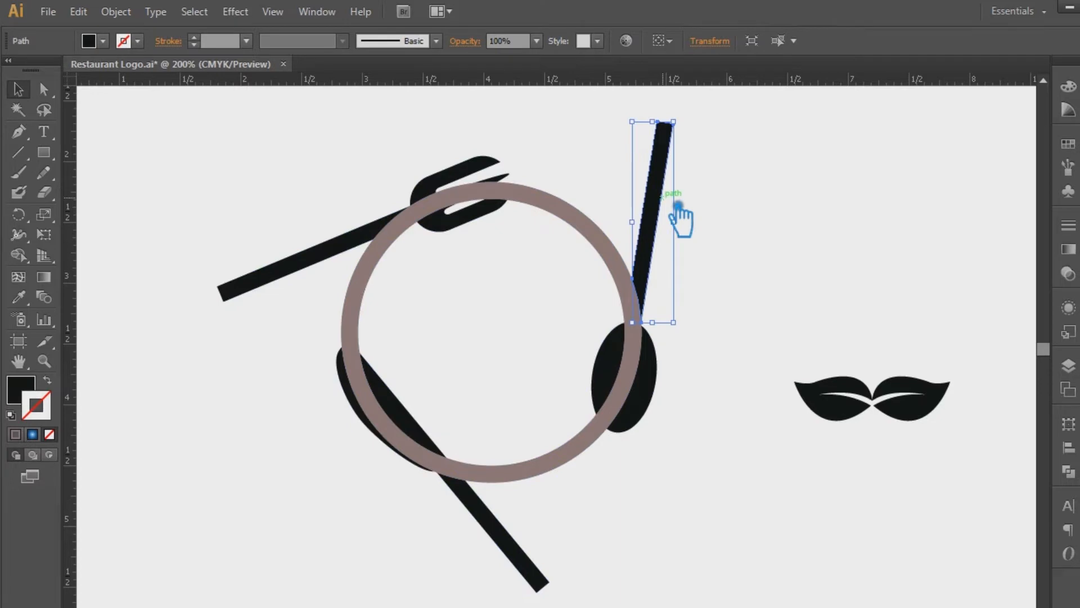
key(Delete)
click(275, 270)
key(Delete)
click(518, 543)
key(Delete)
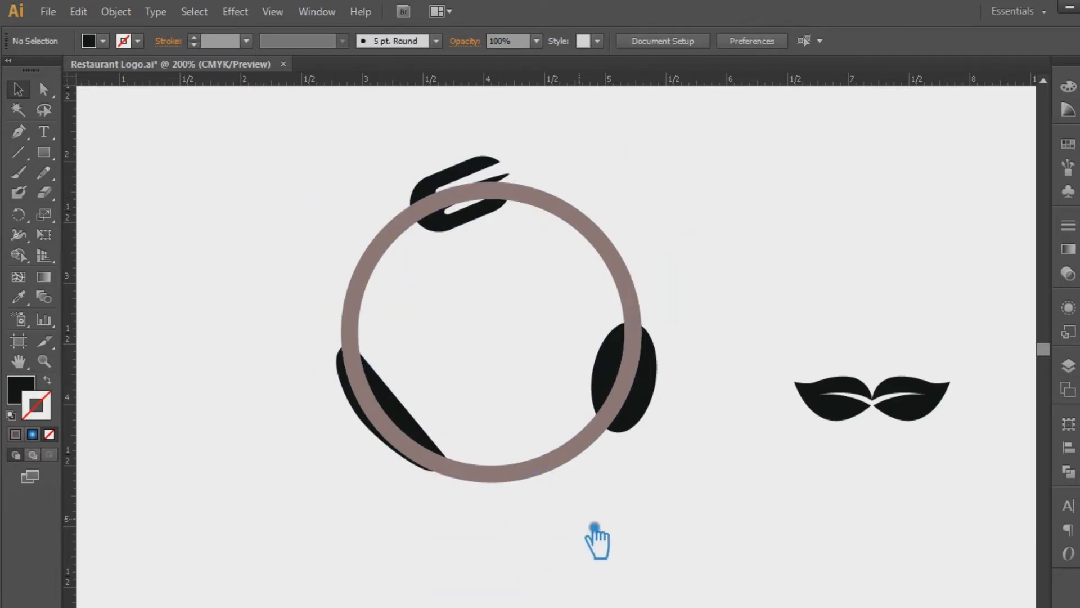
Select the knife blade pieces with the ring segment crossing them and fill them all with the blade's black using the Eyedropper
click(450, 473)
click(506, 525)
click(377, 376)
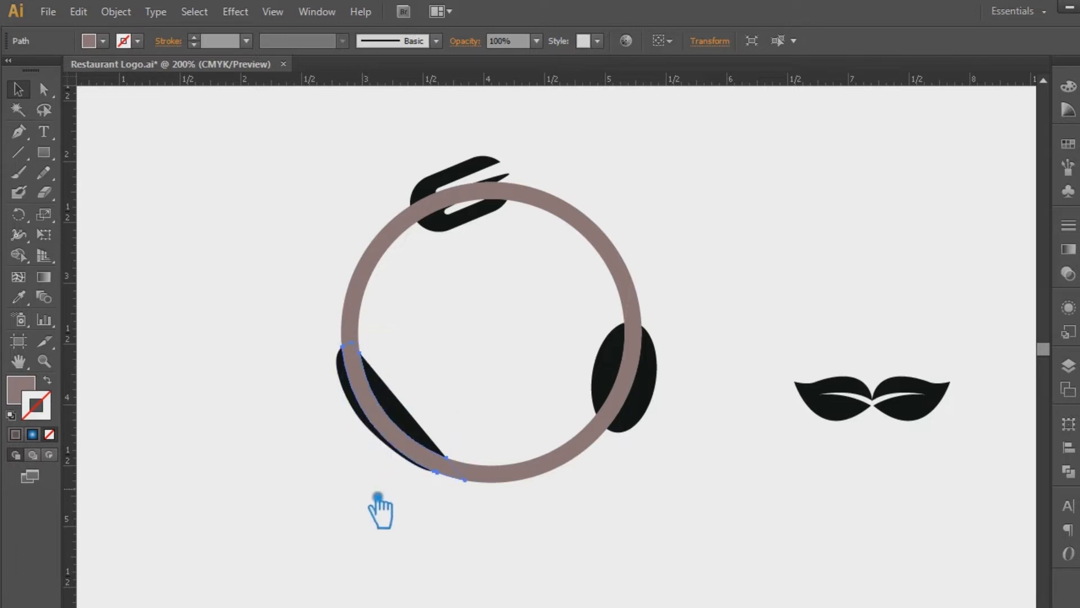
key(ctrl+equal)
key(ctrl+equal)
drag(380, 446, 502, 283)
click(309, 376)
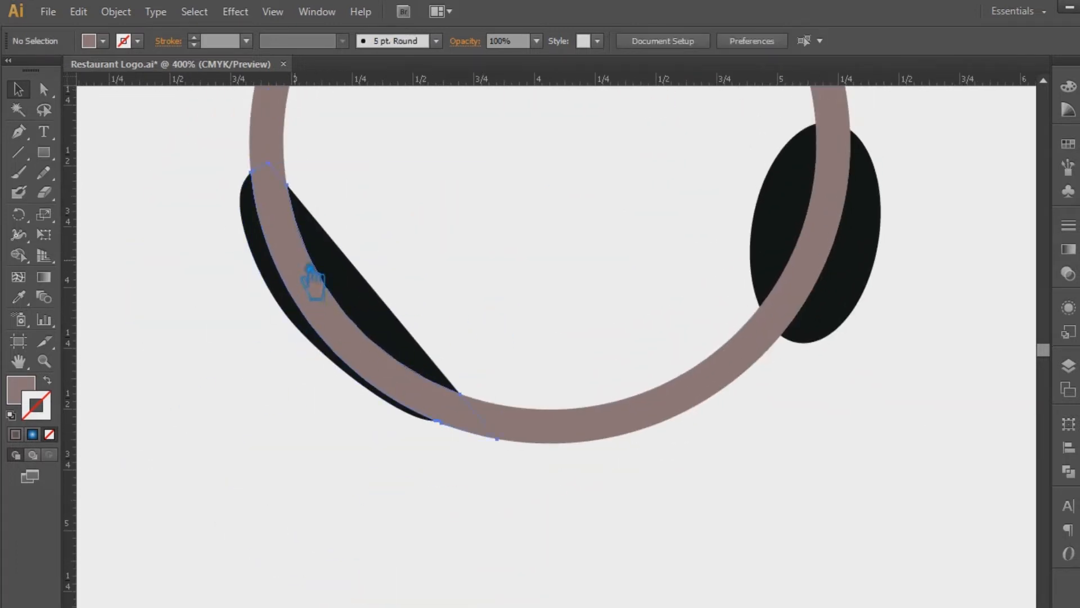
click(349, 278)
shift+click(286, 279)
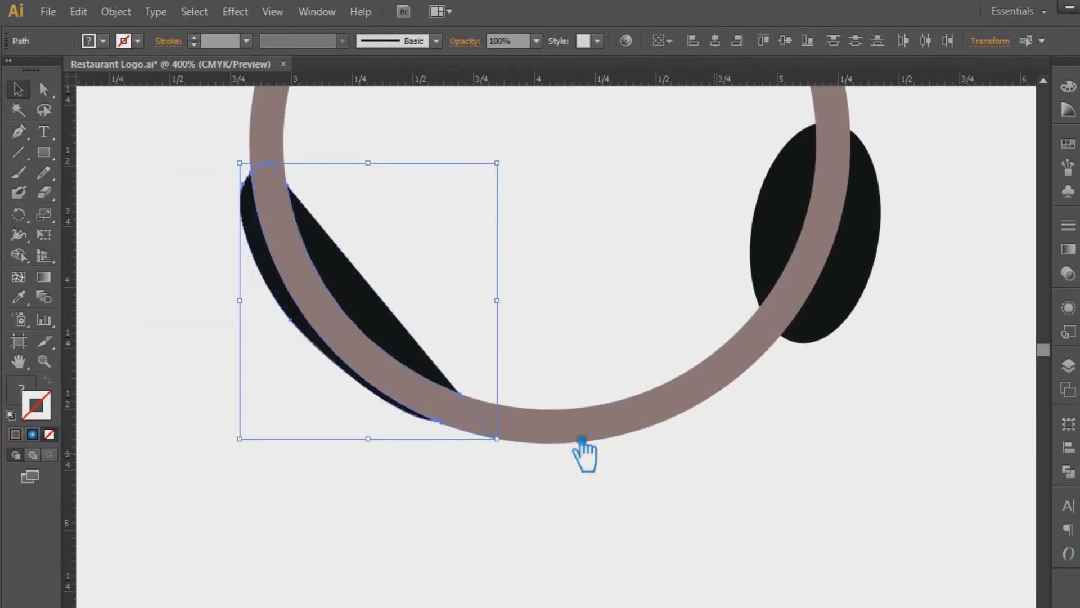
click(19, 297)
click(396, 346)
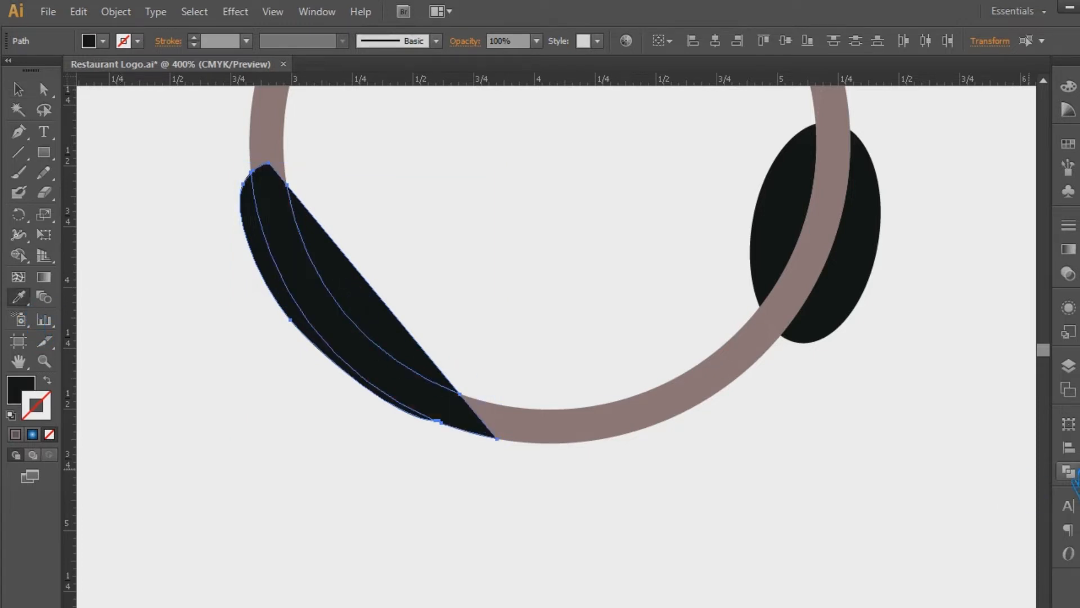
Unite the black knife pieces into a single shape with Pathfinder
click(1069, 472)
click(871, 450)
key(v)
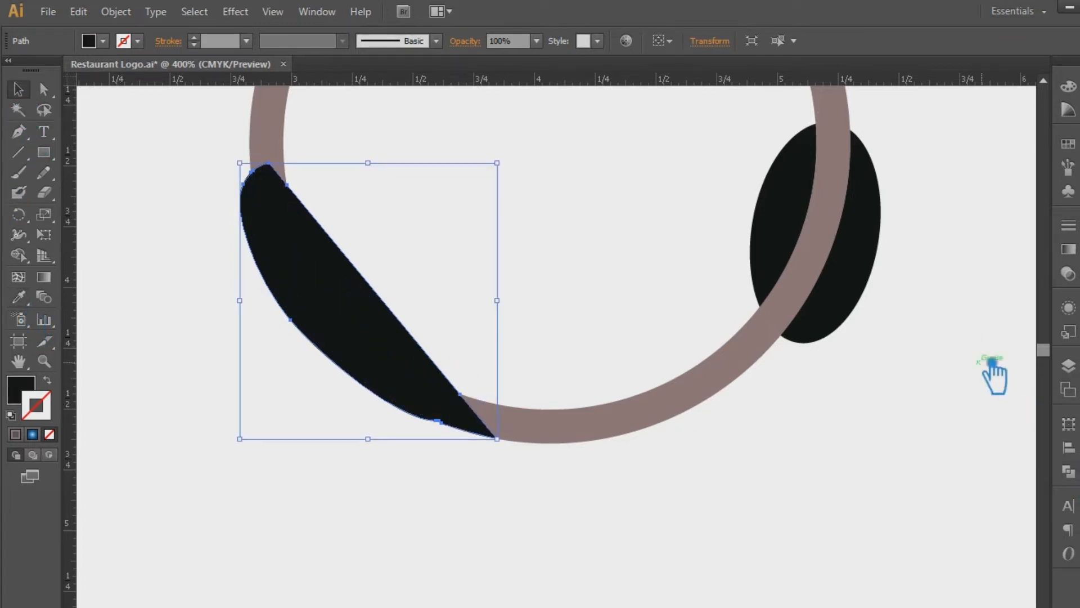
click(1005, 385)
Fill the ring segment crossing the spoon with the knife's black and unite it with the spoon bowl pieces
drag(1002, 308, 962, 481)
click(834, 408)
shift+click(806, 363)
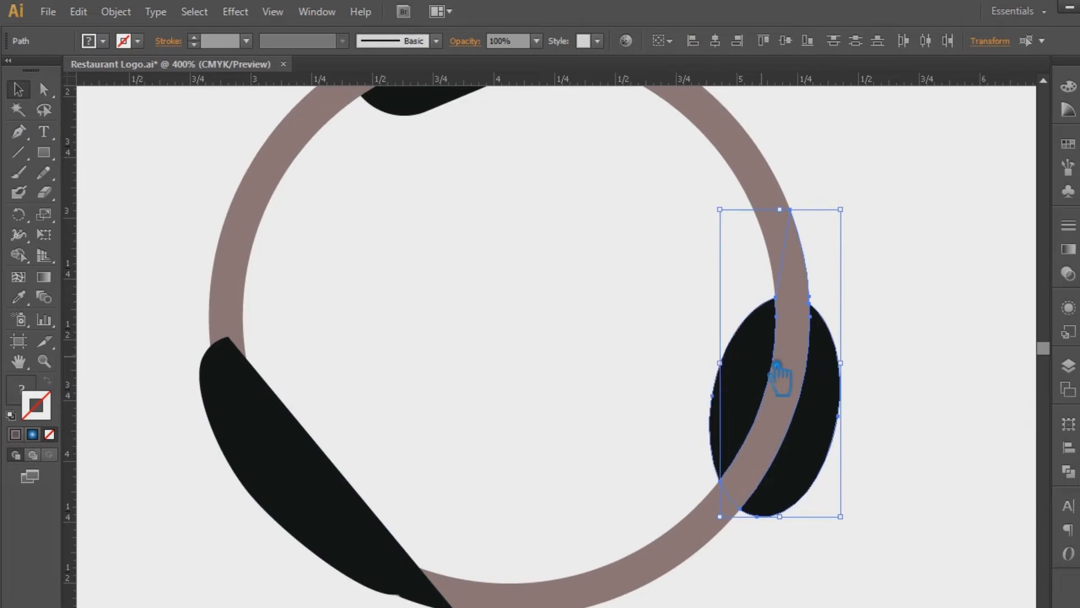
click(19, 297)
click(284, 447)
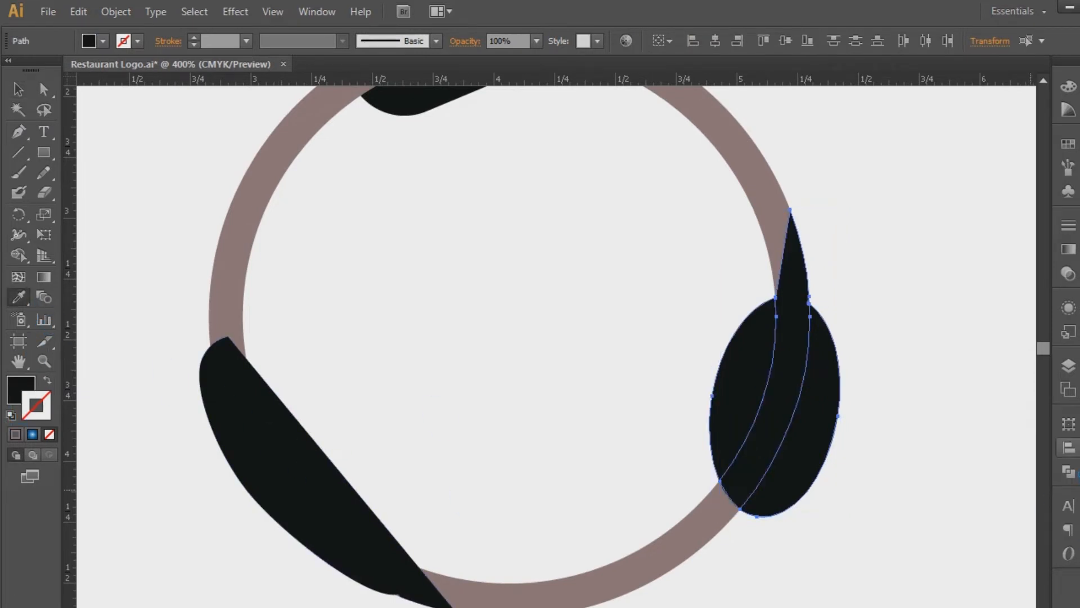
click(1069, 472)
click(872, 450)
key(v)
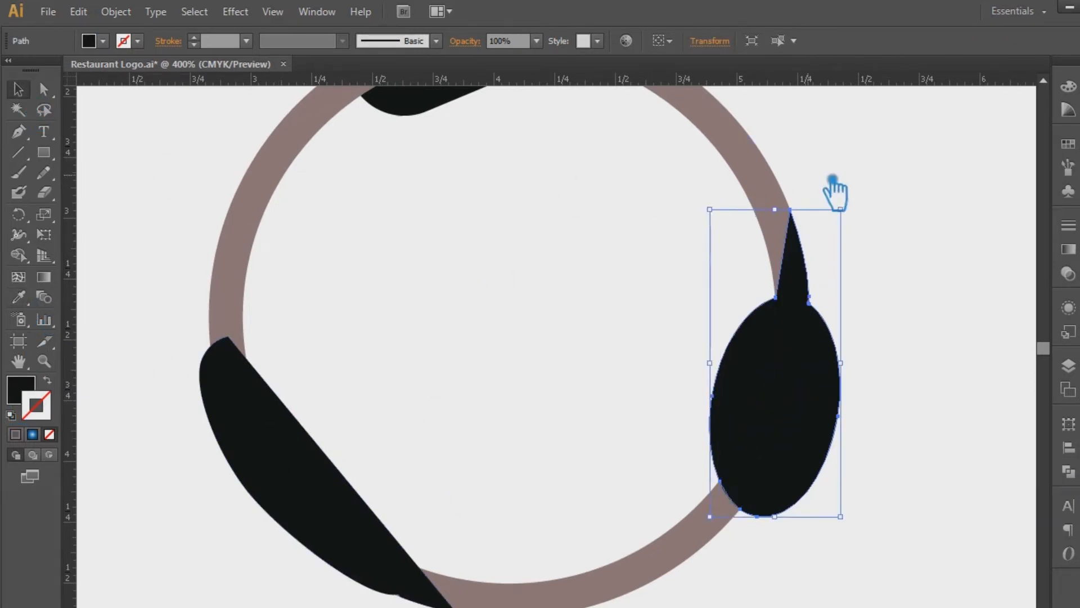
Fill the ring segments that complete the fork's neck, middle tine and lower tine with black, selecting them together with the fork pieces
drag(877, 215, 916, 362)
click(462, 290)
click(421, 230)
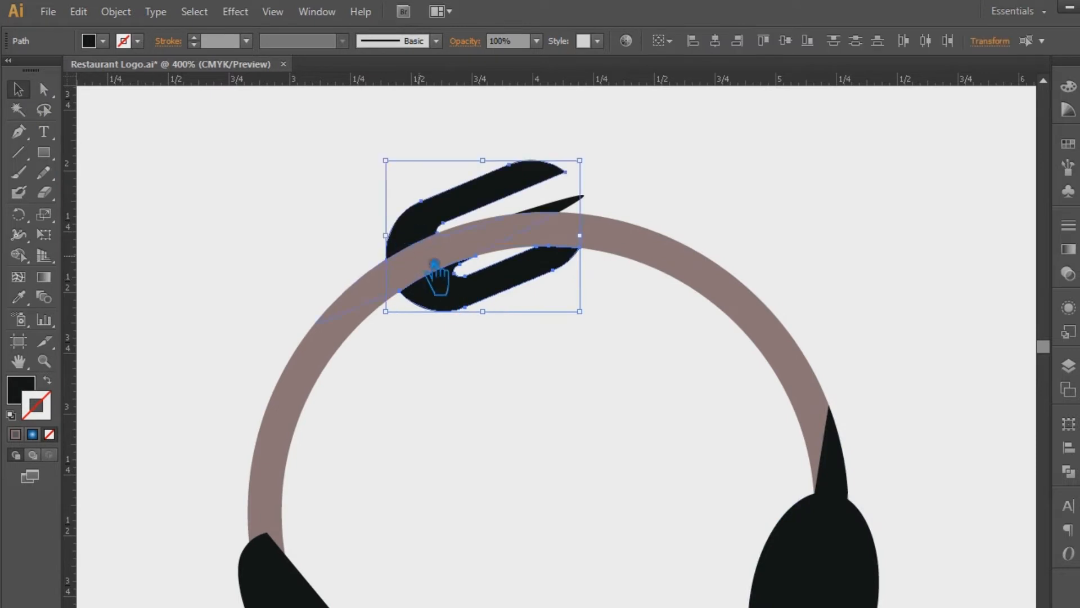
shift+click(435, 264)
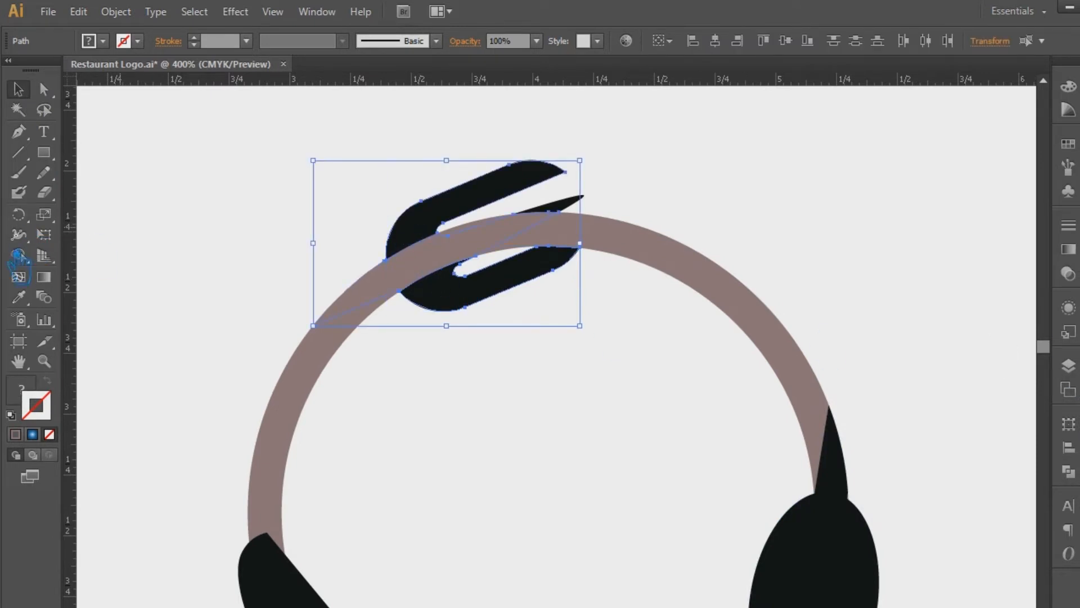
key(i)
click(838, 560)
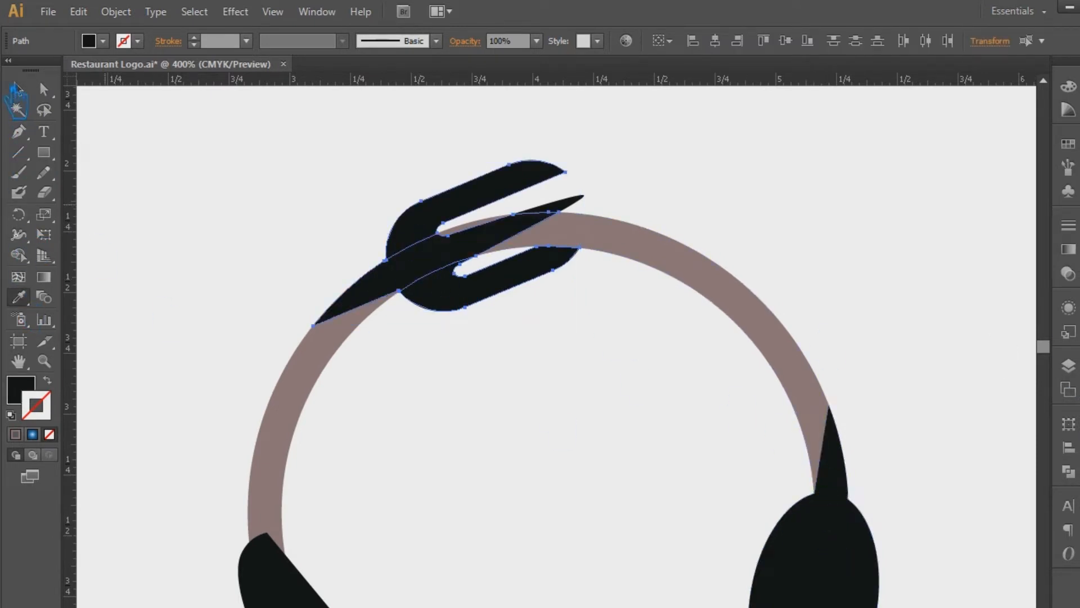
click(16, 90)
shift+click(585, 243)
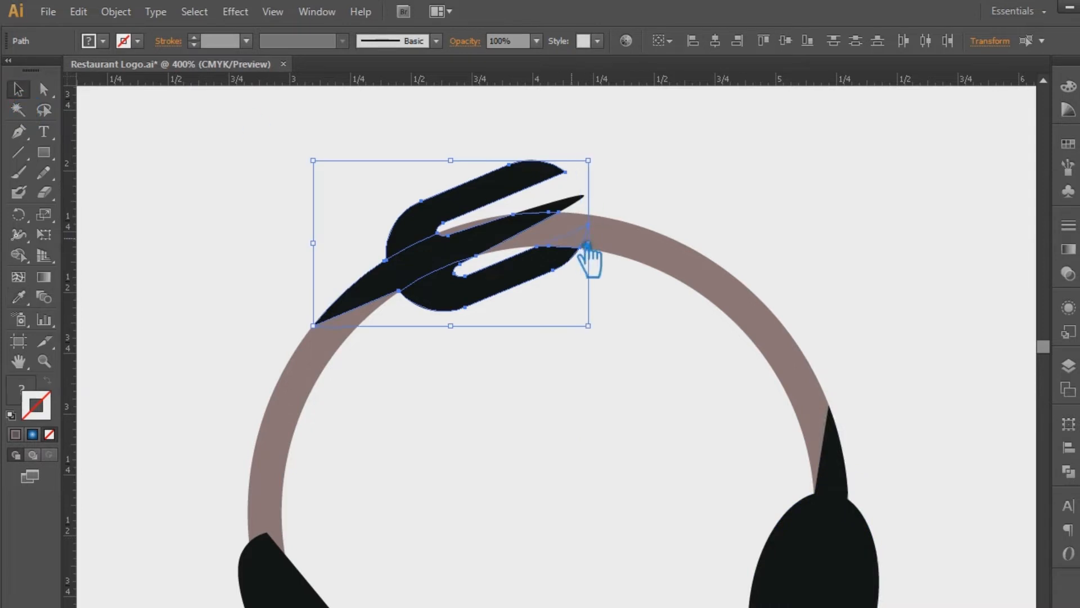
click(22, 298)
click(515, 271)
Unite the black fork pieces into a single shape with Pathfinder
click(1068, 472)
click(883, 446)
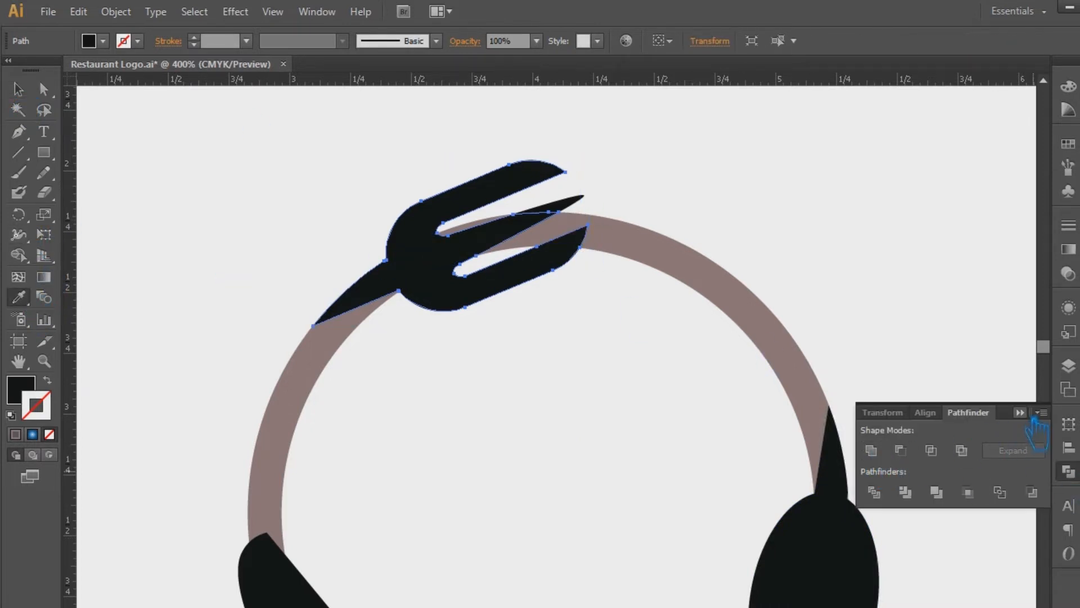
click(1037, 417)
key(v)
click(1068, 471)
click(947, 351)
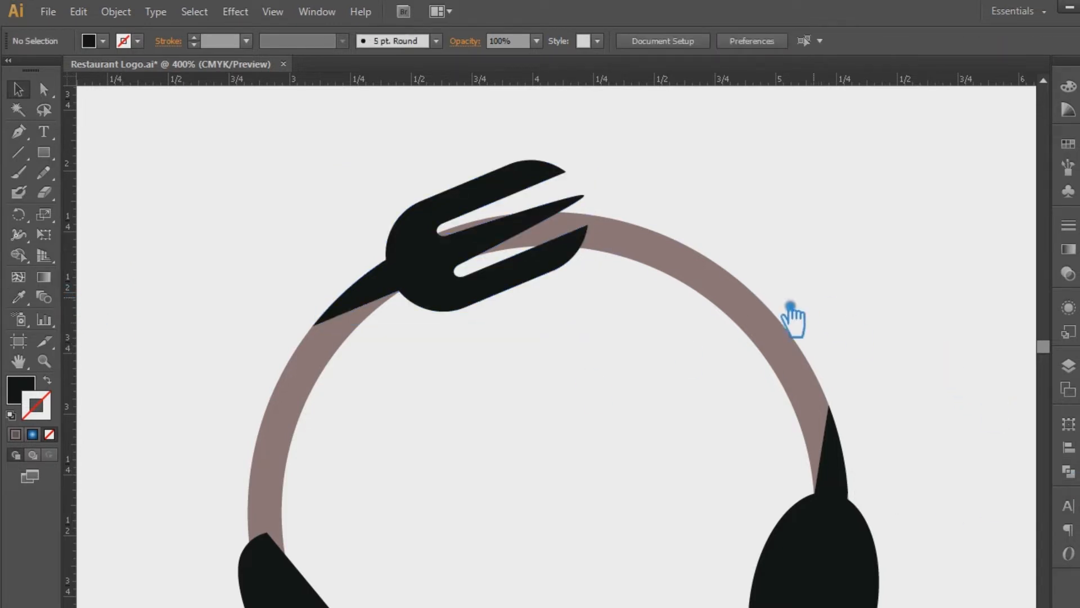
Delete the leftover ring piece in the gap between the fork's upper and middle tines
click(476, 225)
key(Delete)
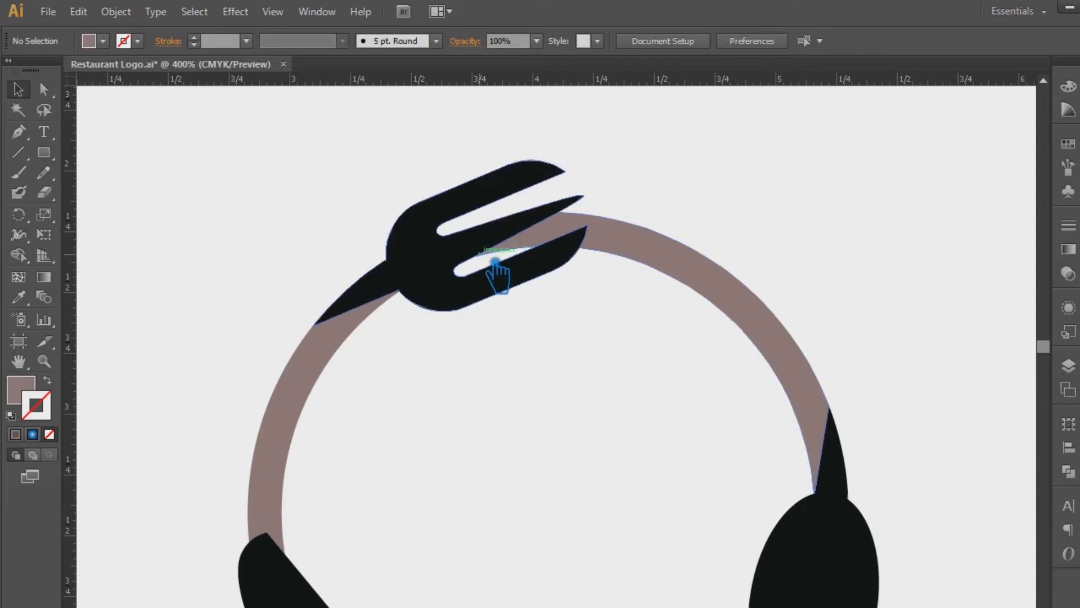
click(525, 261)
click(712, 210)
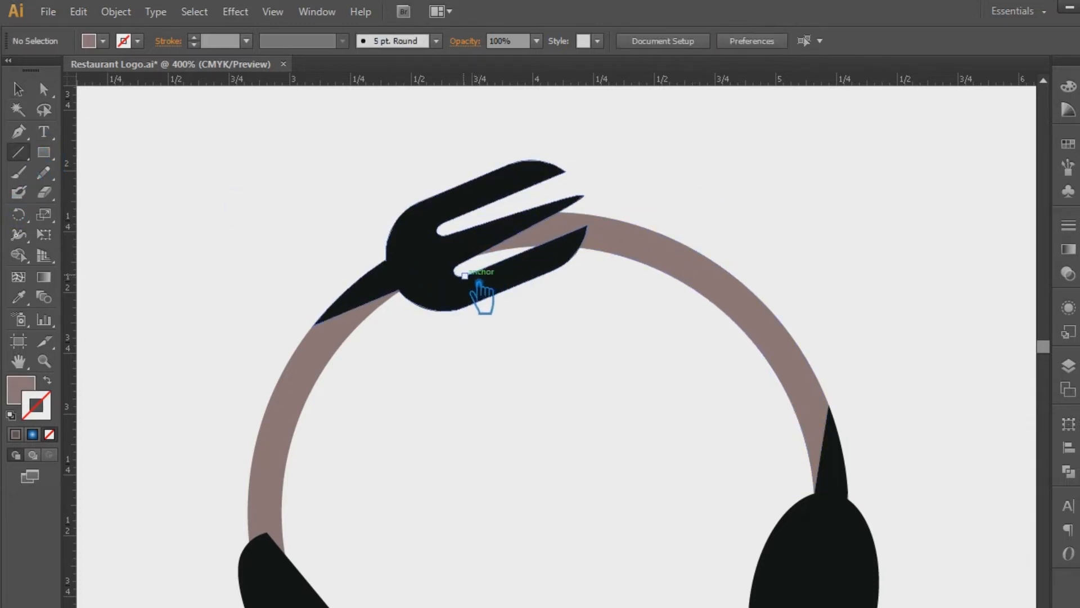
Draw a line along the upper edge of the fork's lower tine and divide the adjoining ring segment with it
mouse_move(465, 276)
mouse_down()
mouse_move(588, 225)
mouse_move(642, 216)
mouse_up()
key(v)
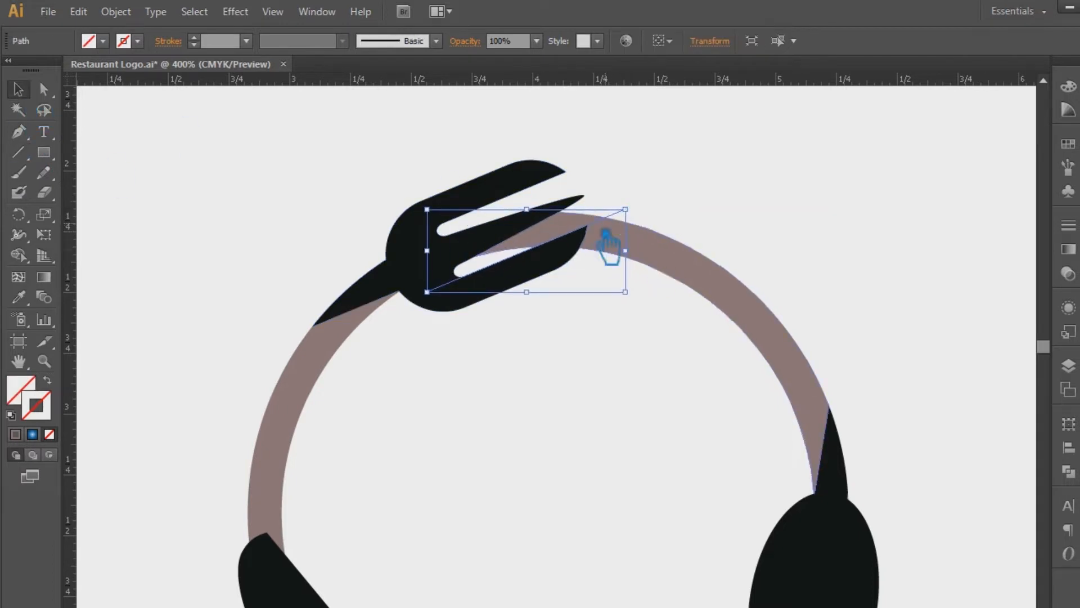
shift+click(569, 231)
click(1068, 471)
click(875, 493)
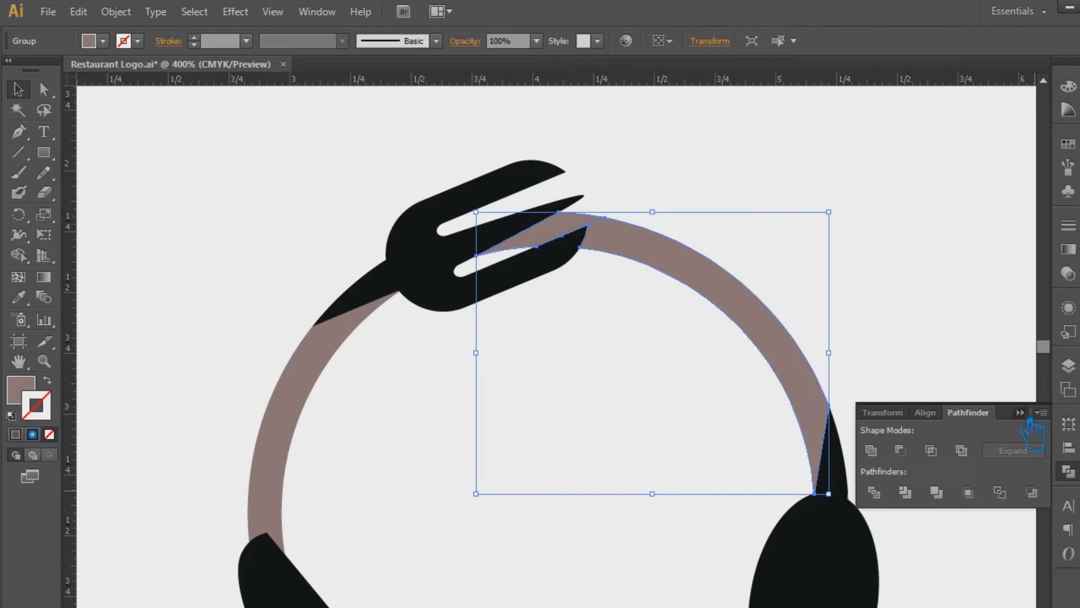
click(1021, 413)
click(961, 317)
Ungroup the divided ring segment and delete the piece between the fork's middle and lower tines
click(567, 242)
right_click(565, 241)
click(582, 327)
click(304, 419)
click(548, 241)
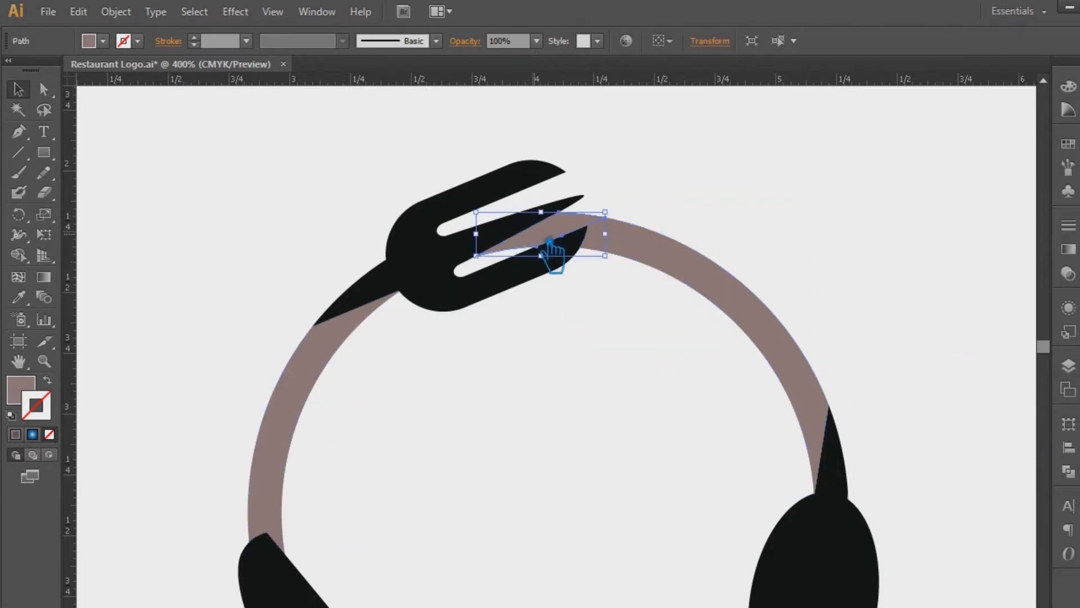
key(Delete)
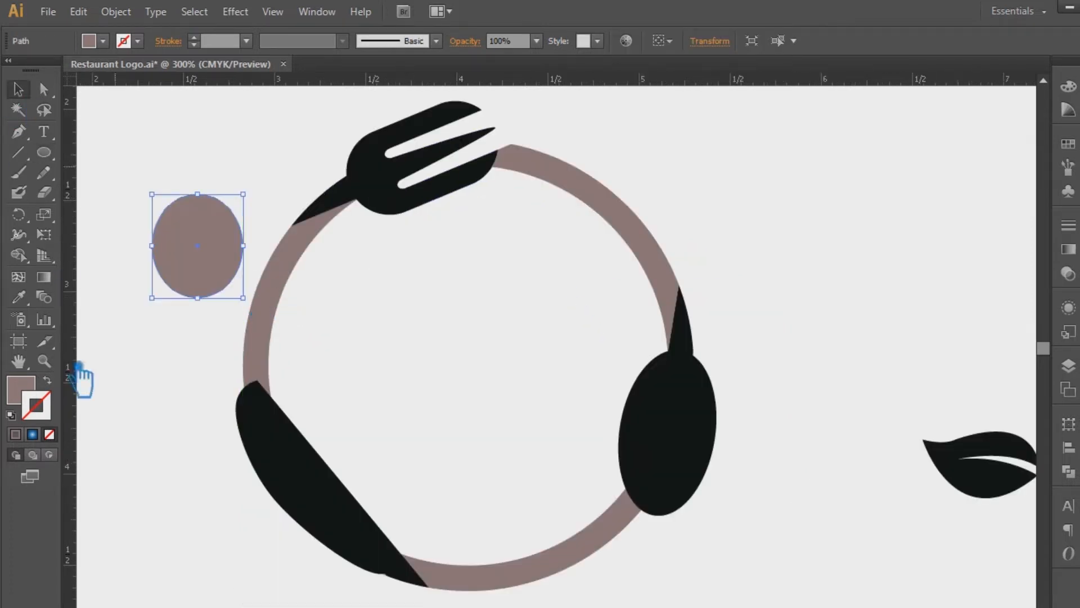
Convert the brown ellipse to an unfilled ring with a darker reddish-brown 12 pt stroke and move it onto the knife's upper end
key(shift+x)
double_click(36, 405)
click(896, 107)
drag(222, 301, 277, 384)
click(411, 350)
drag(263, 289, 264, 398)
click(193, 357)
click(287, 392)
Set the small ring's opacity to 50% and fine-position it around the knife's upper end
click(536, 41)
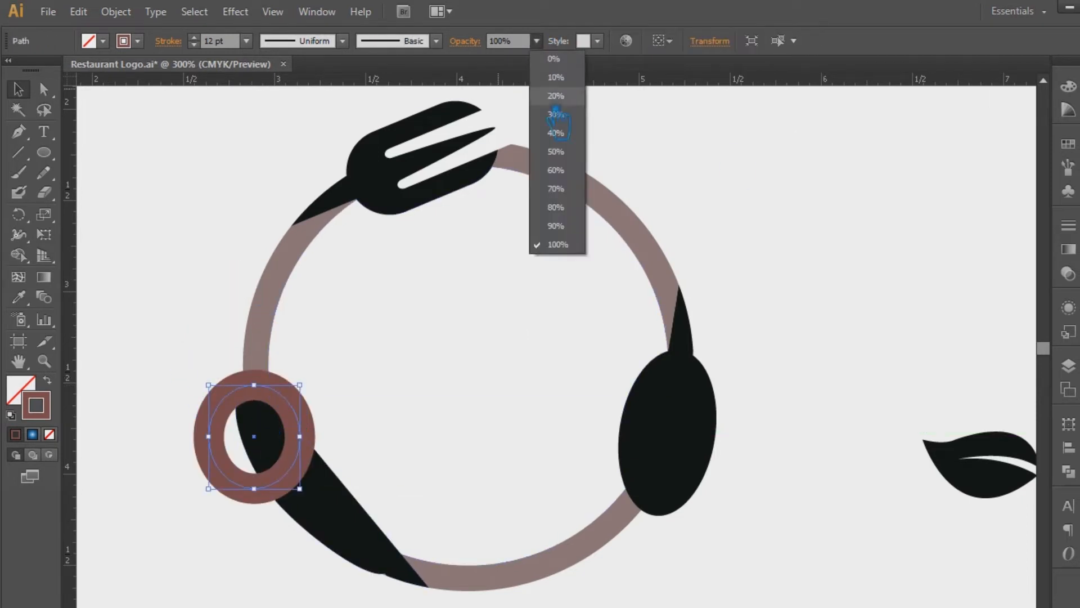
click(554, 151)
click(480, 303)
key(ctrl+plus)
key(ctrl+plus)
key(ctrl+plus)
drag(325, 347, 892, 184)
drag(346, 270, 354, 259)
Copy the small ring to the spoon bowl's lower end and align its path with the bowl edge at the ring band
key(ctrl+minus)
key(ctrl+minus)
key(ctrl+minus)
key(ctrl+minus)
drag(538, 347, 808, 367)
drag(816, 394, 682, 291)
key(ctrl+plus)
key(ctrl+plus)
key(ctrl+plus)
key(ctrl+plus)
click(718, 450)
key(ctrl+plus)
drag(765, 175, 507, 313)
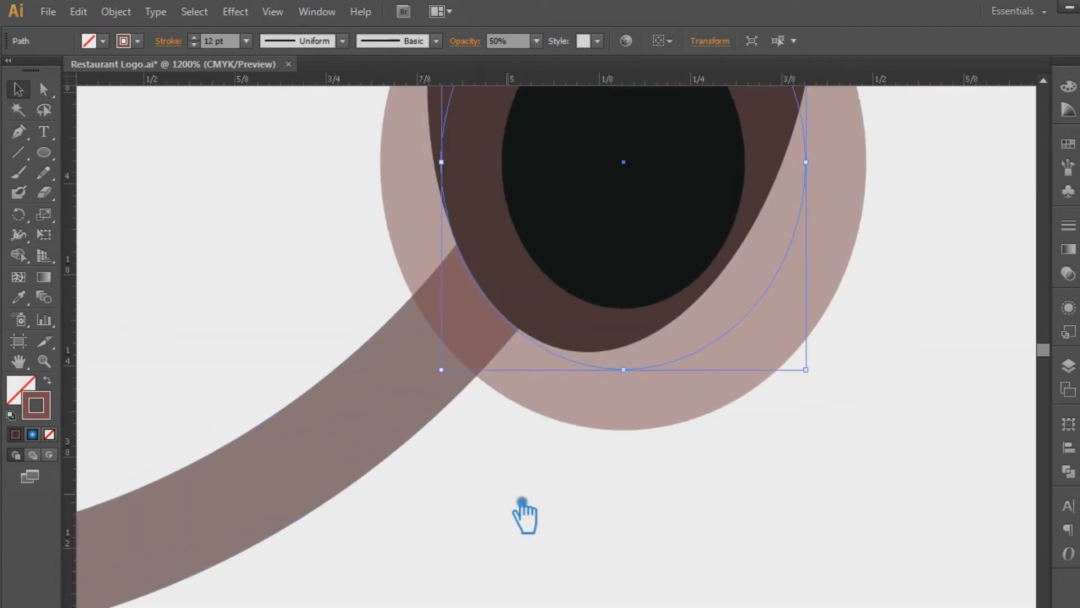
Copy the small ring to the fork's tine ends and fine-position it where the lower tine meets the ring band
key(ctrl+minus)
key(ctrl+minus)
key(ctrl+minus)
key(ctrl+minus)
key(ctrl+minus)
drag(425, 273, 499, 413)
drag(399, 421, 525, 179)
drag(530, 222, 599, 265)
key(ctrl+plus)
key(ctrl+plus)
drag(798, 277, 478, 242)
Select the three small rings, set their opacity to 100% and group them
key(ctrl+minus)
key(ctrl+minus)
key(ctrl+minus)
key(ctrl+minus)
shift+click(406, 489)
shift+click(627, 515)
key(ctrl+g)
click(536, 41)
key(ctrl+shift+g)
click(536, 41)
click(565, 243)
key(ctrl+g)
Expand the fill and stroke of the three small rings and divide the large ring band with them
click(116, 12)
click(135, 188)
click(554, 402)
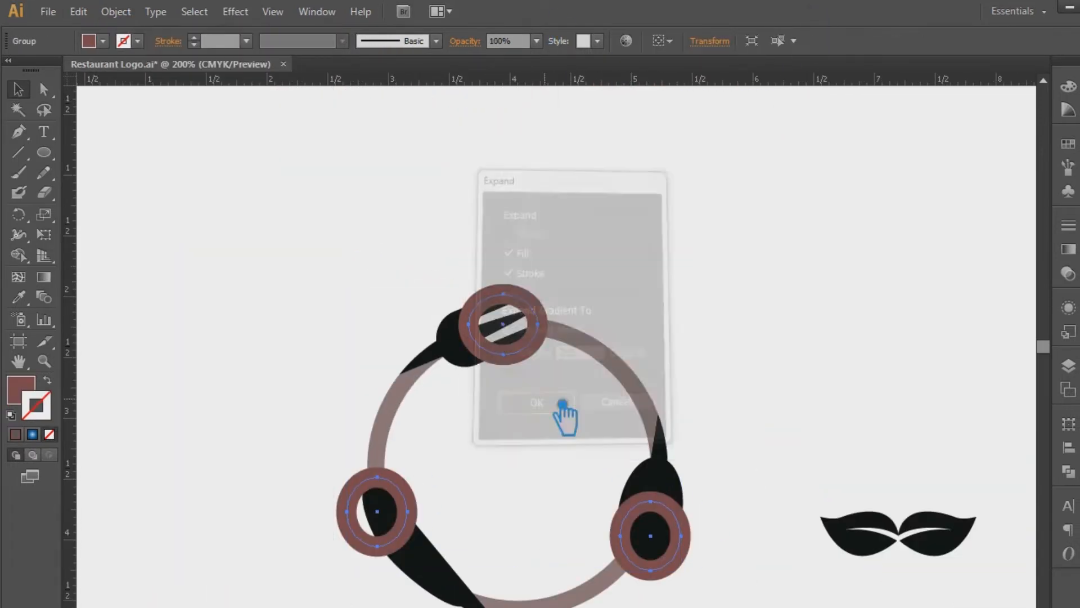
shift+click(618, 375)
drag(807, 430, 795, 343)
click(1069, 472)
click(874, 493)
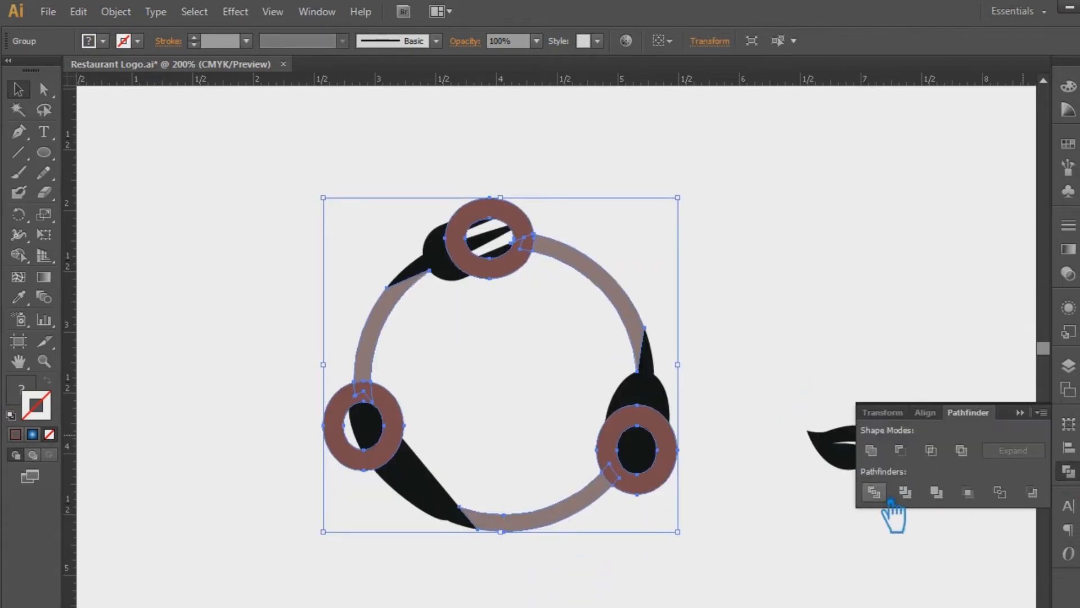
Ungroup the divided artwork and delete the outer pieces of the small rings at the spoon, fork and knife
click(1020, 412)
click(818, 345)
click(660, 483)
right_click(661, 482)
click(779, 427)
click(661, 475)
key(Delete)
click(529, 238)
key(Delete)
click(397, 400)
key(Delete)
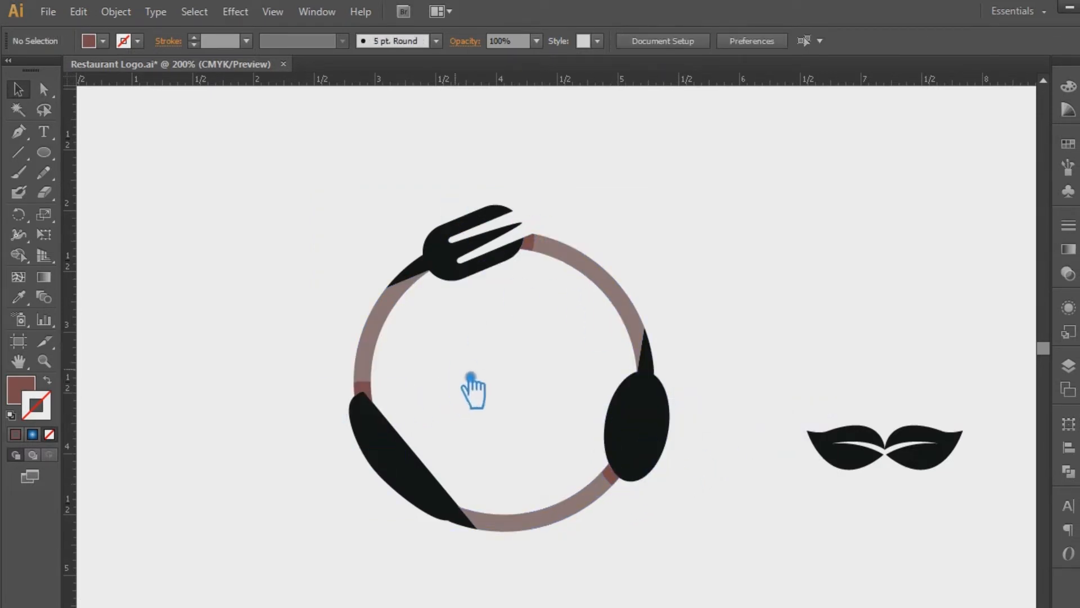
Delete the dark overlap pieces of the ring band beside the knife, fork and spoon to open gaps there
key(ctrl+z)
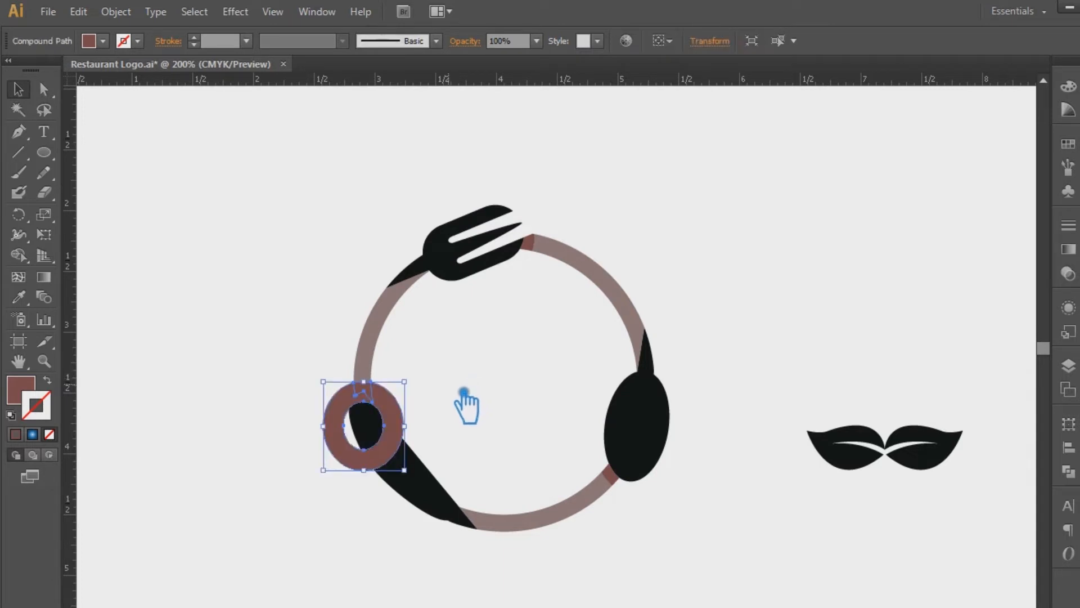
key(Delete)
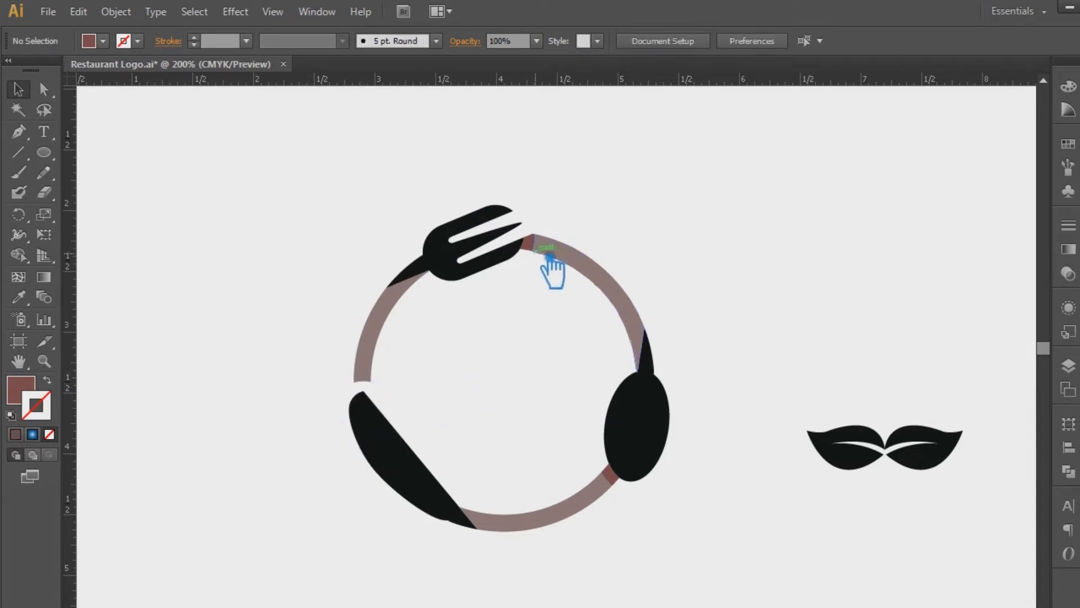
click(625, 484)
key(Delete)
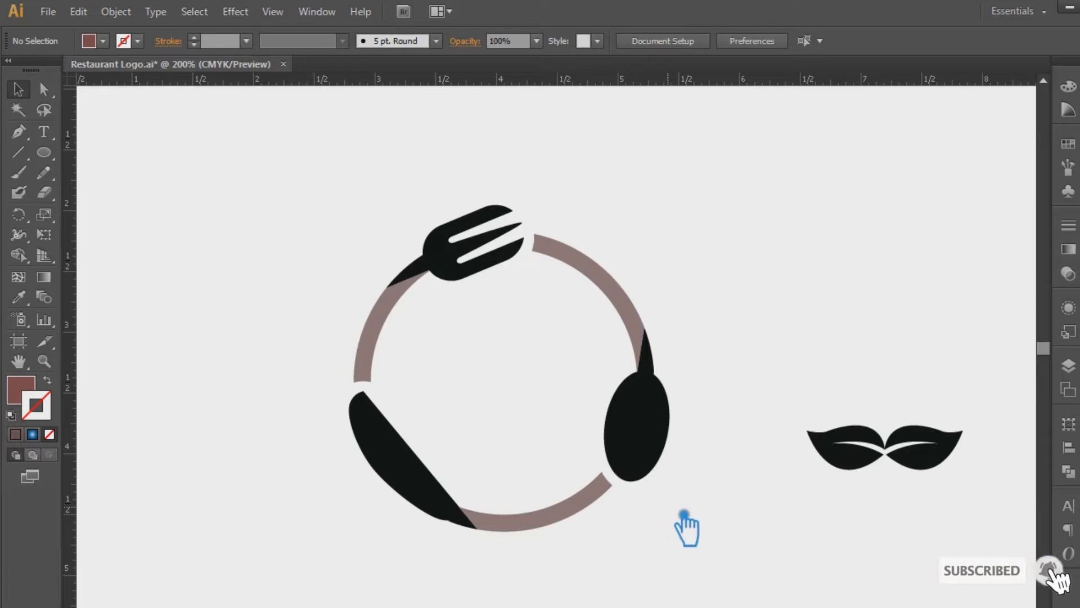
Delete the leftover unfilled circle paths inside the fork, spoon and knife
drag(699, 555, 393, 222)
click(463, 315)
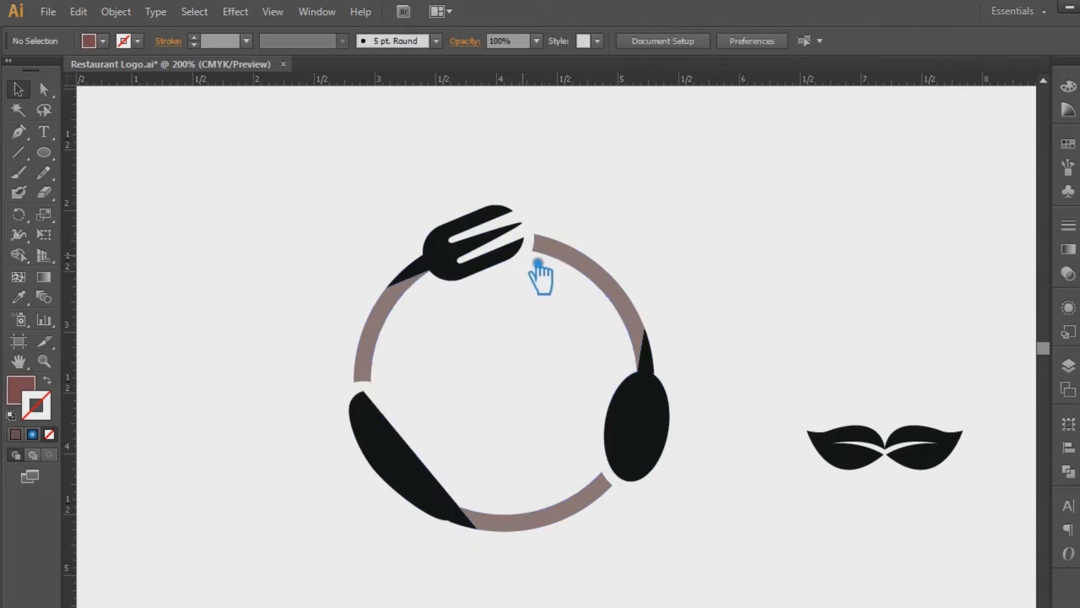
click(539, 258)
click(542, 274)
drag(700, 572, 285, 180)
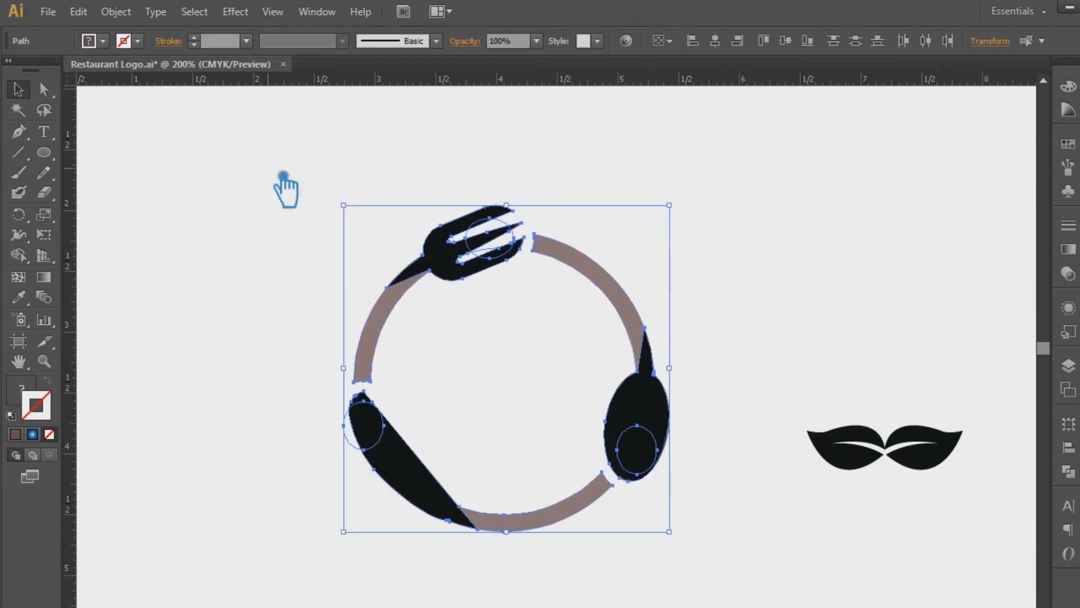
click(854, 256)
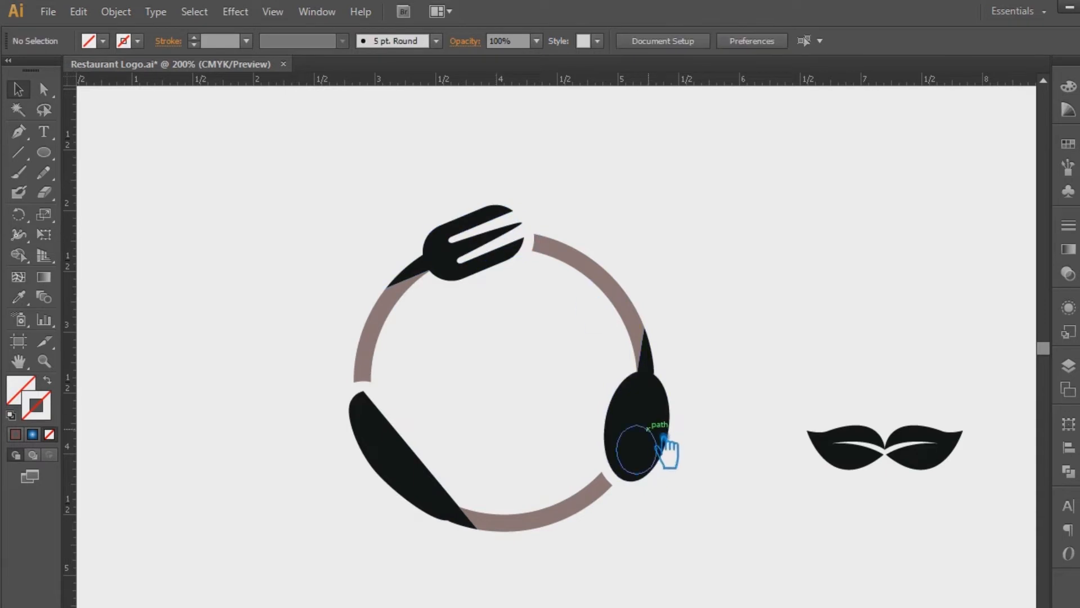
drag(680, 583, 272, 169)
click(269, 307)
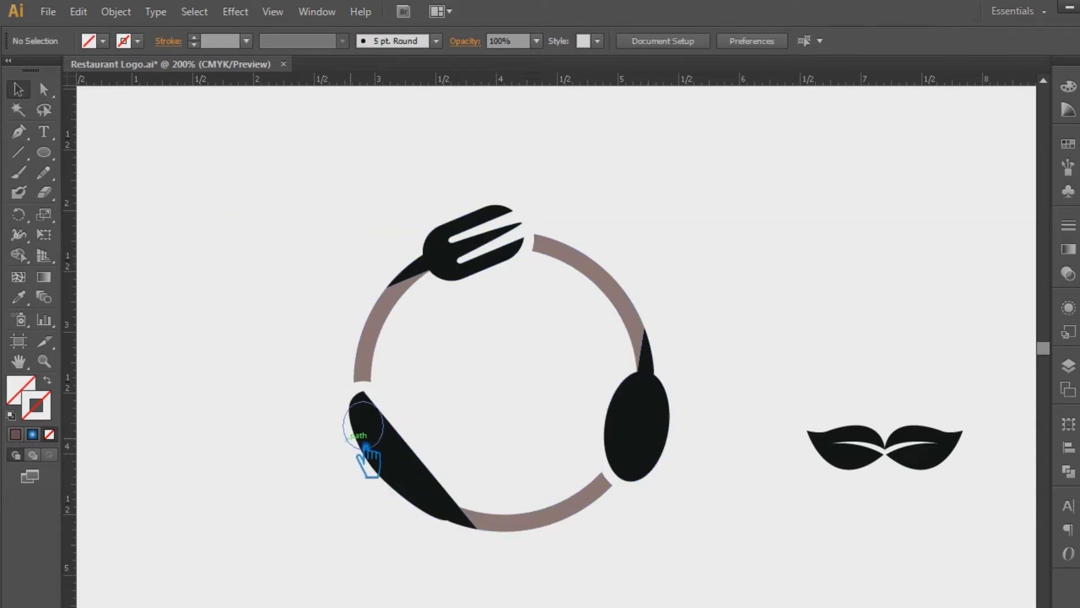
Try to unite all the ring and cutlery pieces with Pathfinder
drag(722, 573, 248, 179)
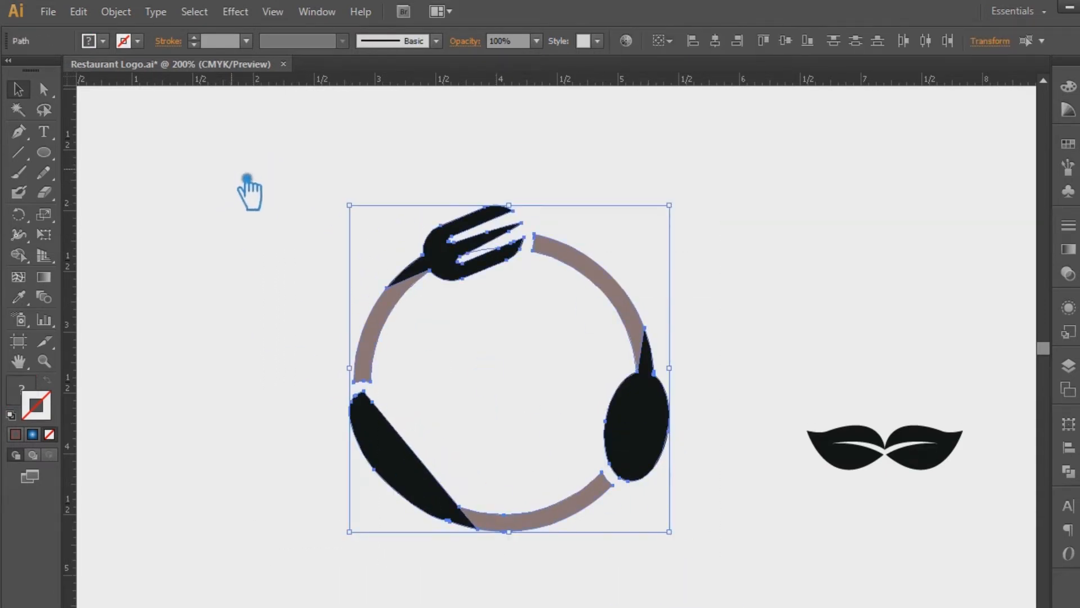
click(1069, 473)
click(871, 450)
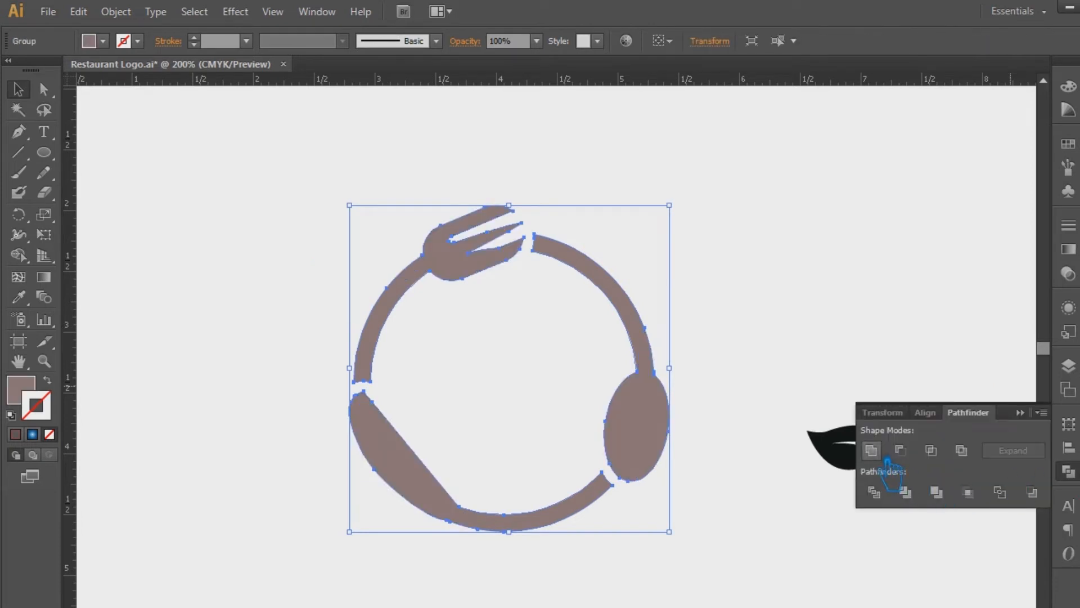
click(830, 307)
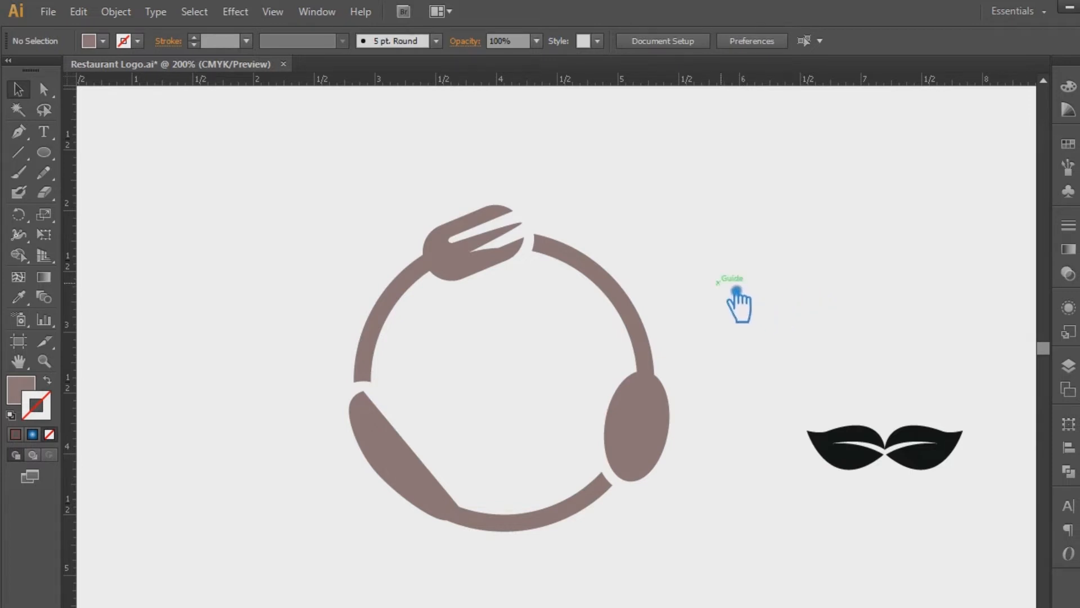
key(ctrl+z)
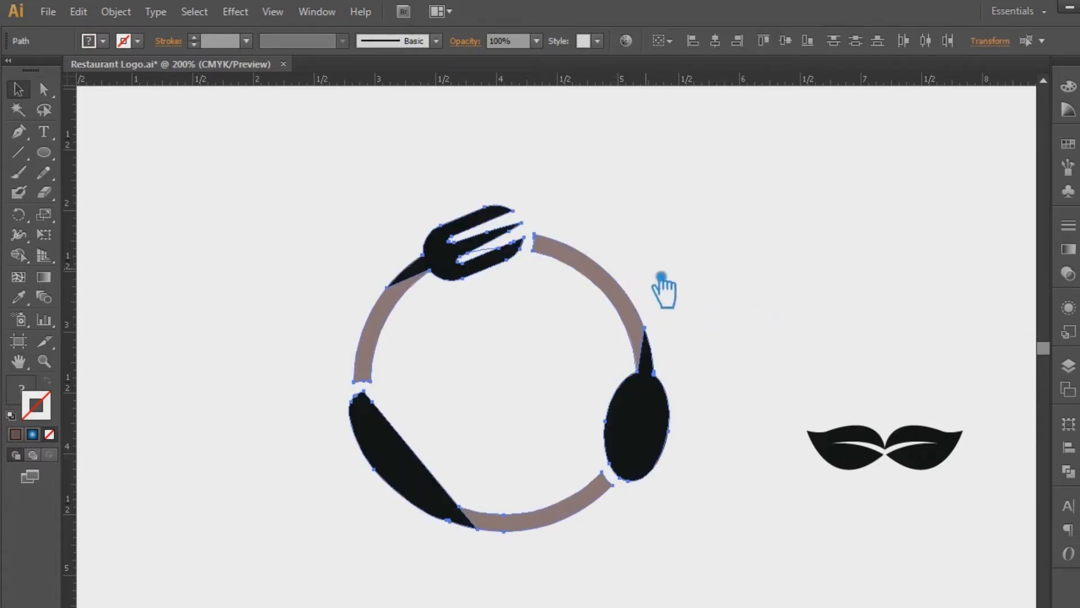
Delete the leftover unfilled path in the gap between the fork's middle and lower tines
click(656, 277)
click(503, 262)
click(501, 256)
click(568, 310)
Unite all the ring and cutlery pieces with Pathfinder and fill the result with the leaves' black
drag(691, 581, 276, 130)
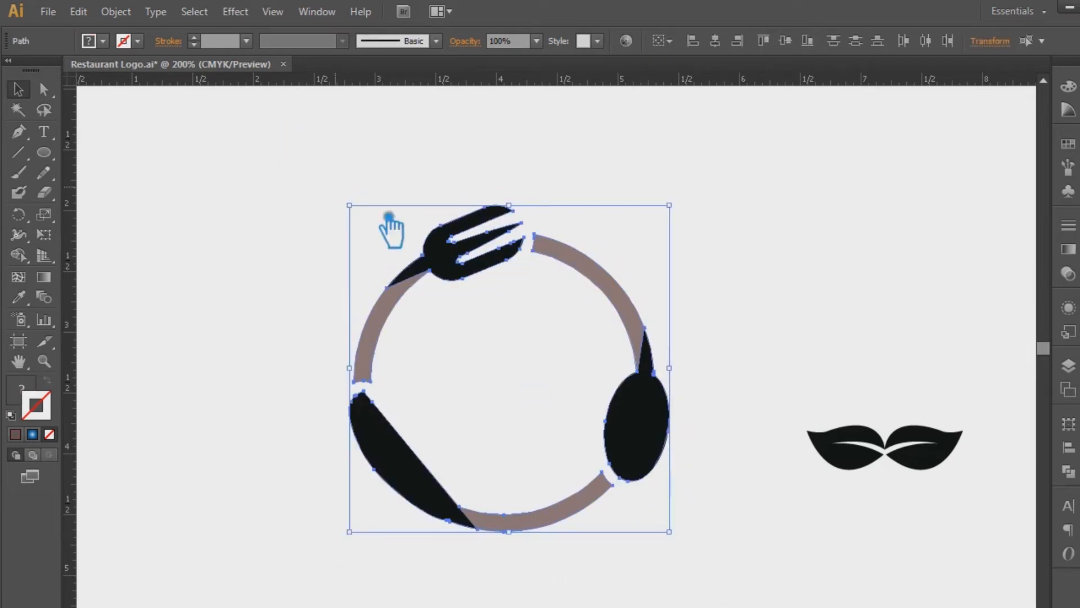
click(1068, 471)
click(872, 448)
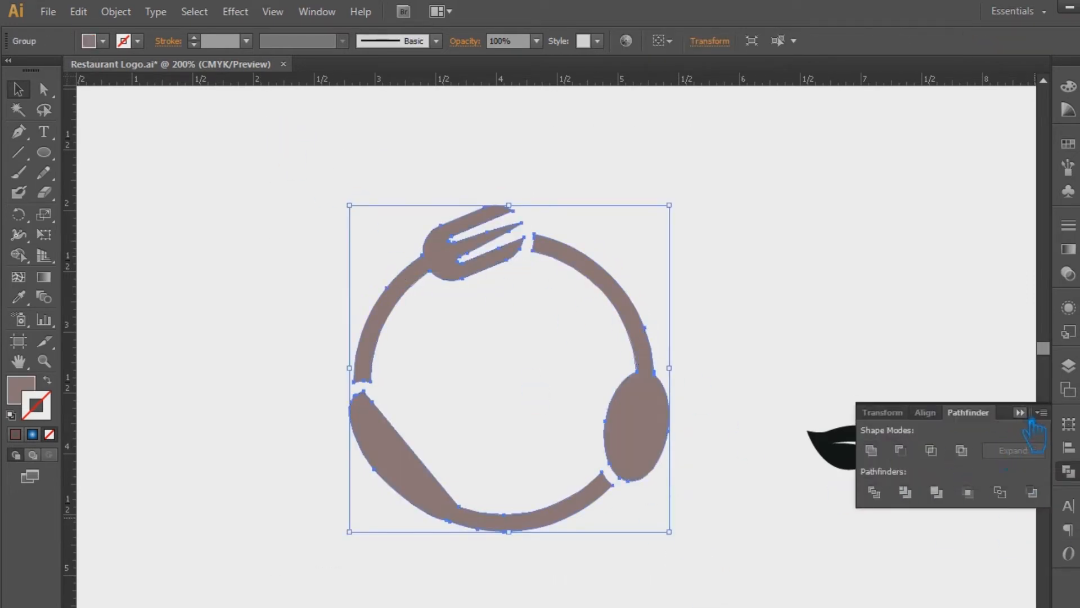
click(23, 297)
click(887, 455)
click(19, 89)
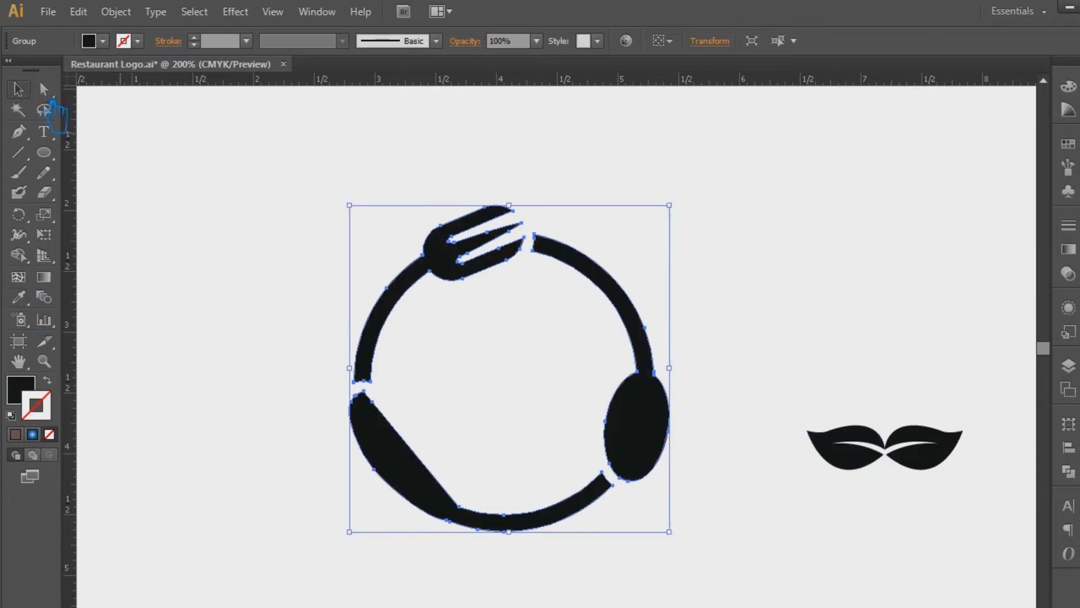
click(195, 194)
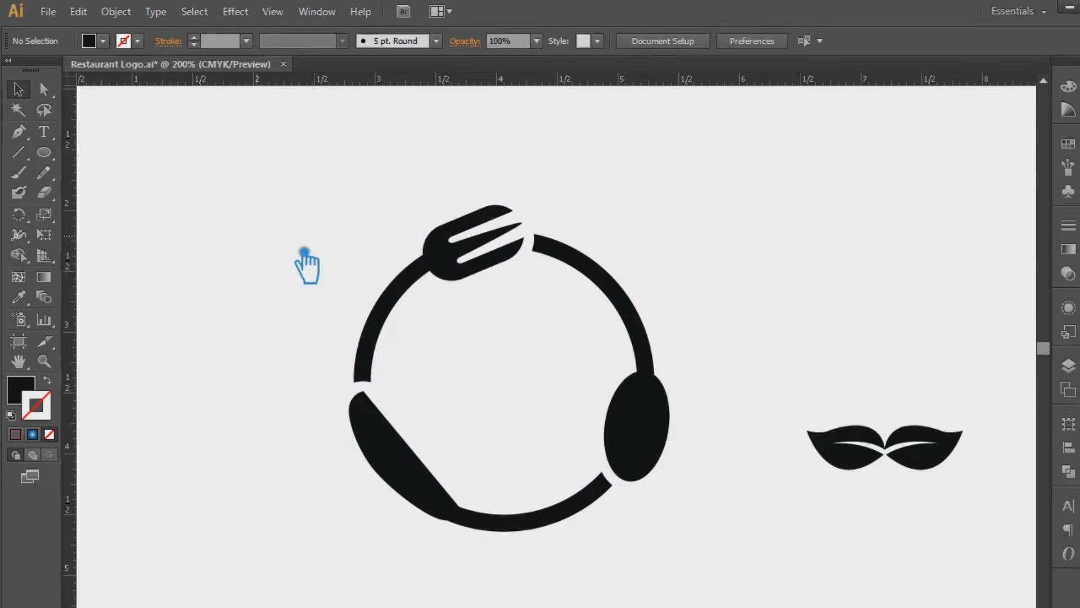
Place a spare copy of the united cutlery ring up and to the left of the original
drag(697, 548, 295, 172)
click(295, 172)
alt+click(622, 309)
drag(639, 329, 207, 224)
Move the pair of leaves inside the cutlery ring, ungroup them and delete the right leaf
drag(914, 473, 549, 432)
right_click(534, 411)
click(658, 505)
click(556, 414)
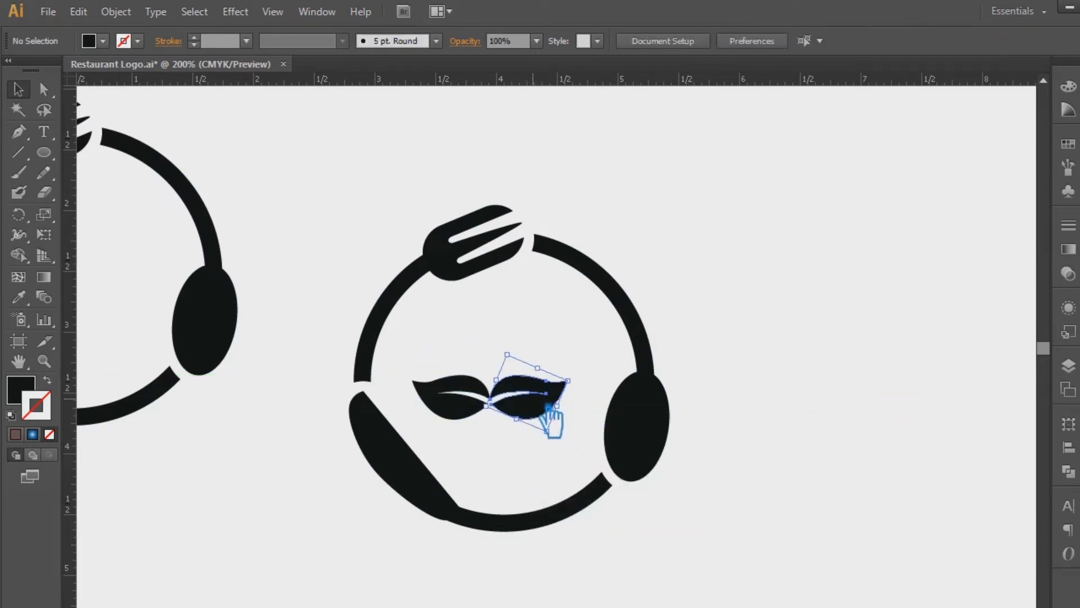
key(Delete)
Rotate the remaining leaf clockwise so that its tip points upward
click(457, 408)
key(r)
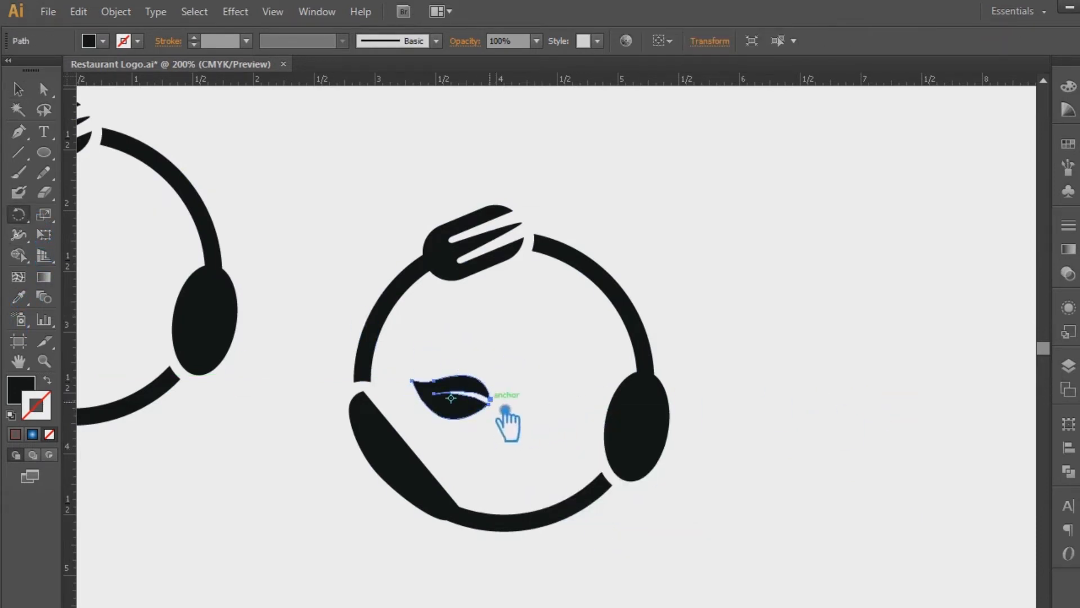
drag(456, 394, 466, 365)
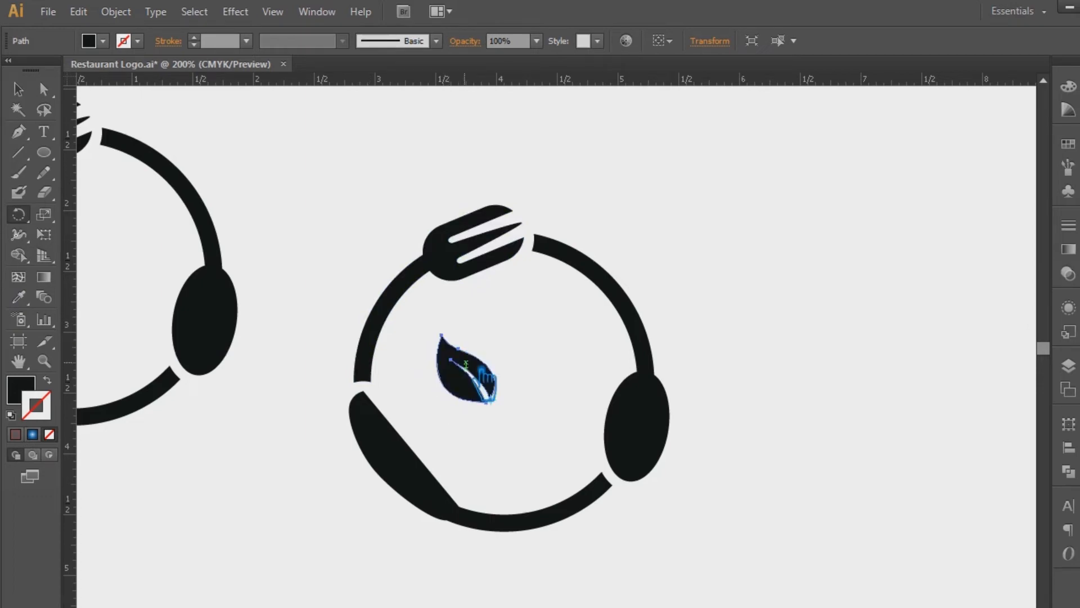
Reflect a copy of the leaf across the vertical axis and move it to the right so the two leaf bases meet
right_click(487, 368)
mouse_move(529, 309)
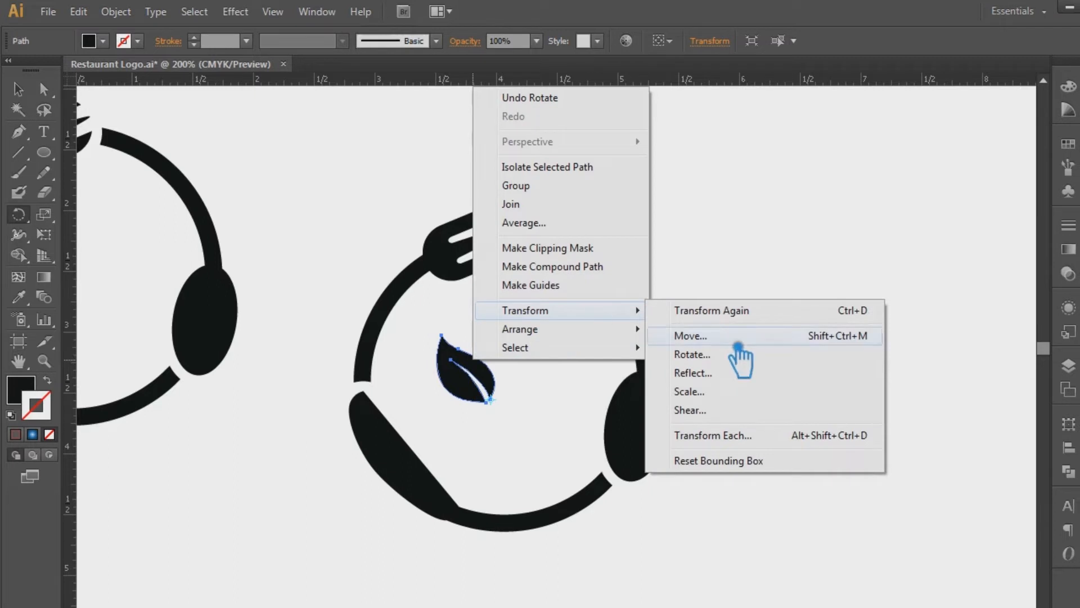
click(675, 380)
click(276, 381)
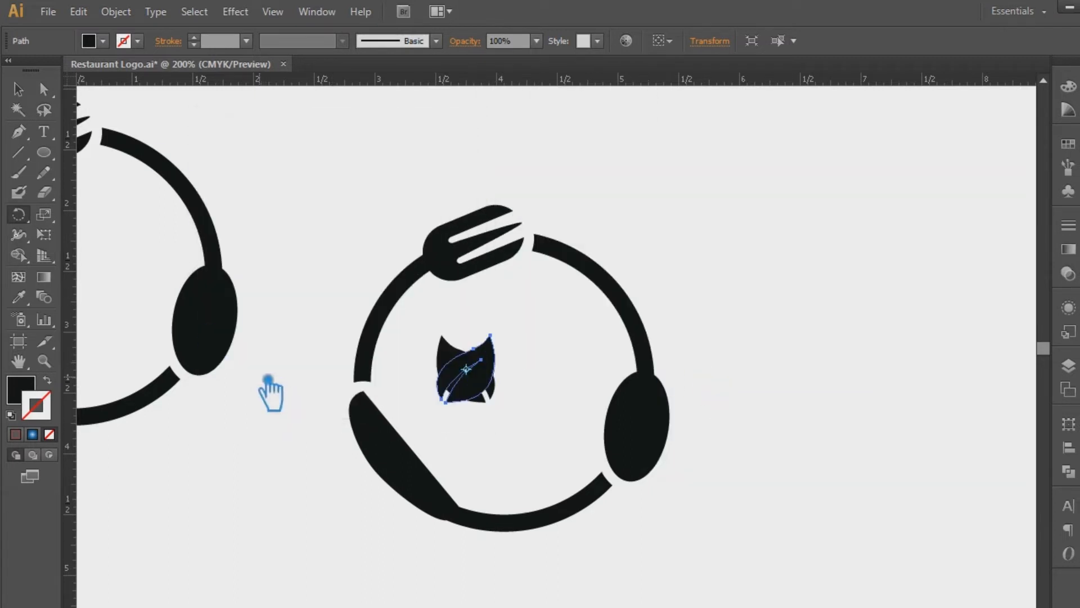
click(20, 89)
drag(493, 384, 545, 385)
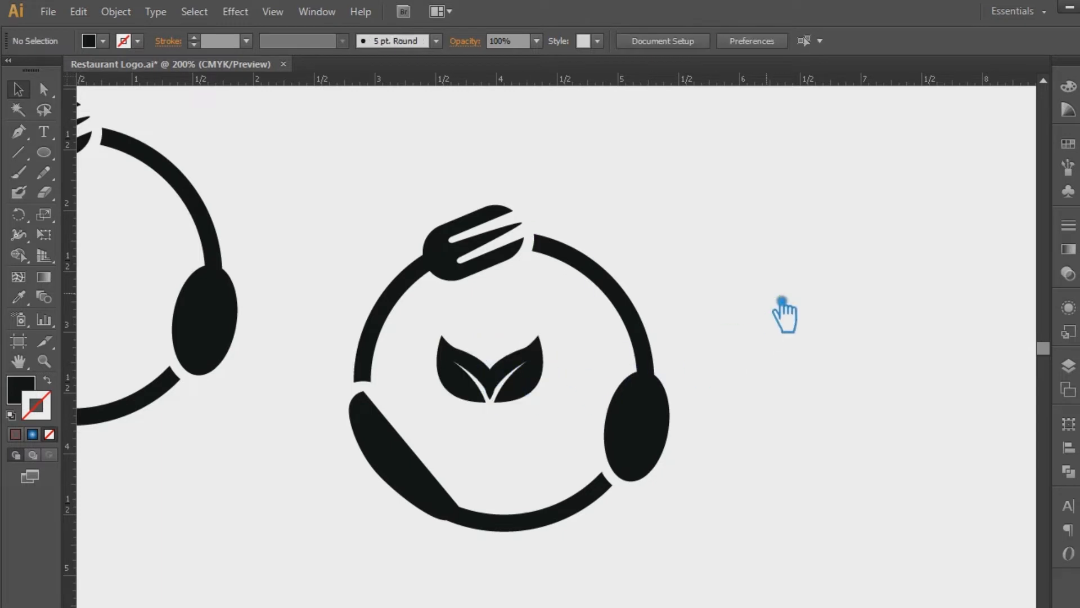
Move the leaf pair lower inside the ring and scale the right leaf down so it is smaller than the left one
drag(567, 443, 427, 338)
drag(523, 373, 557, 397)
click(554, 458)
click(554, 423)
click(808, 339)
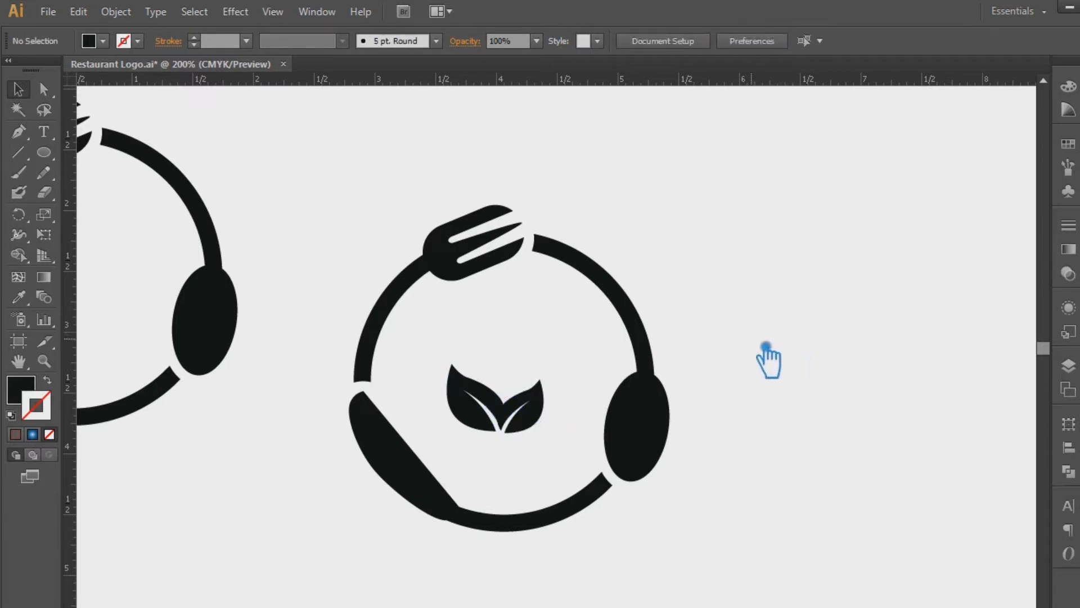
Enlarge the leaf pair and center it inside the cutlery ring
click(448, 366)
drag(514, 331, 526, 296)
drag(543, 413, 543, 405)
drag(545, 307, 560, 294)
Delete the spare copy of the cutlery ring
click(205, 326)
key(Delete)
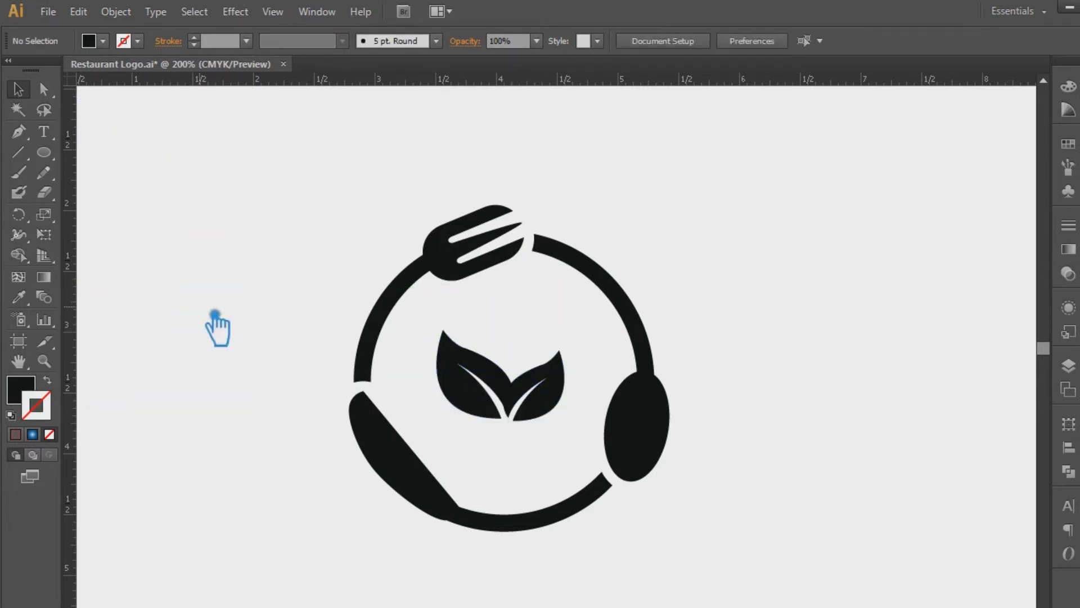
drag(797, 423, 786, 390)
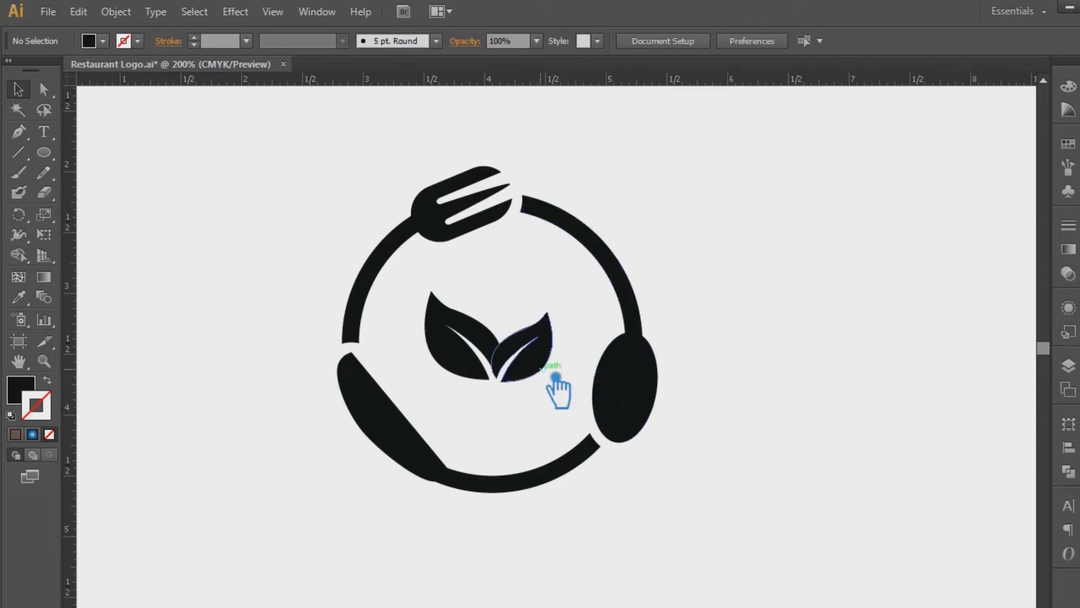
Create an offset path around the right leaf with a 0.07 in offset and mitered joins
click(529, 360)
click(453, 418)
click(539, 337)
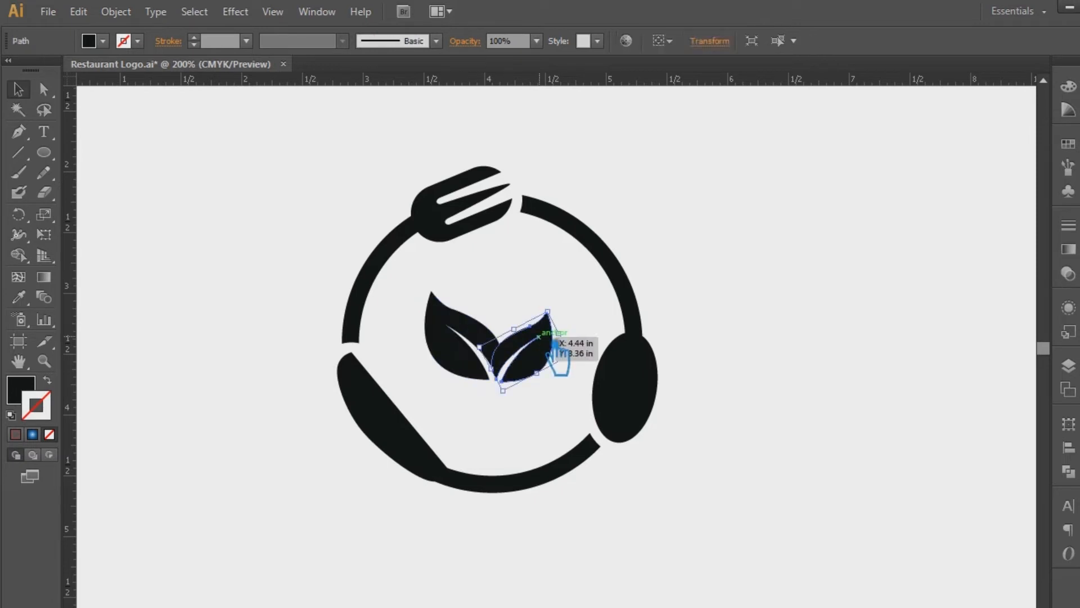
click(137, 12)
mouse_move(174, 366)
click(415, 418)
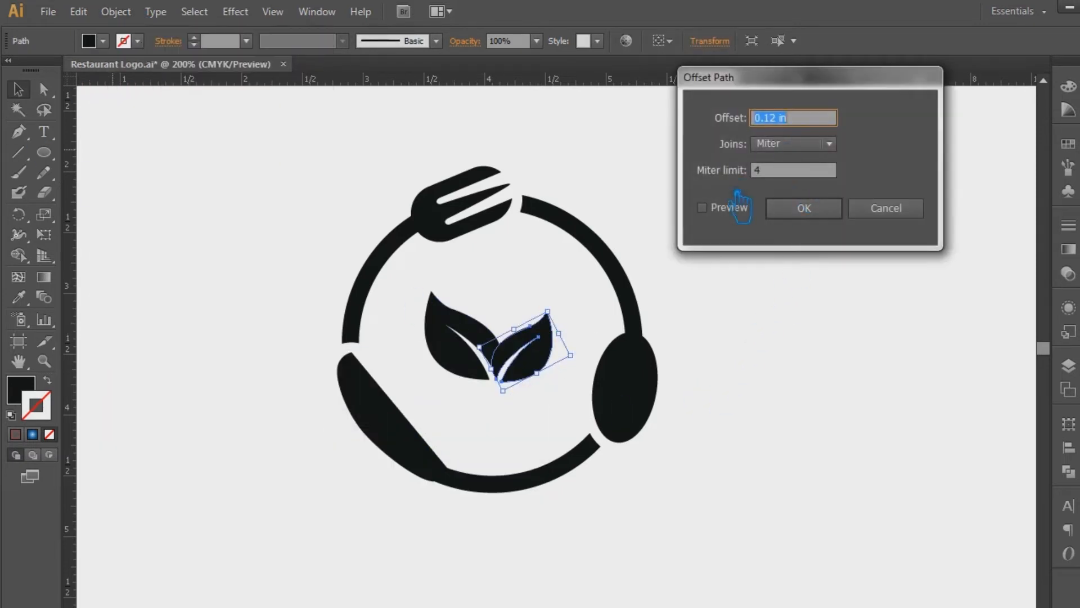
click(722, 212)
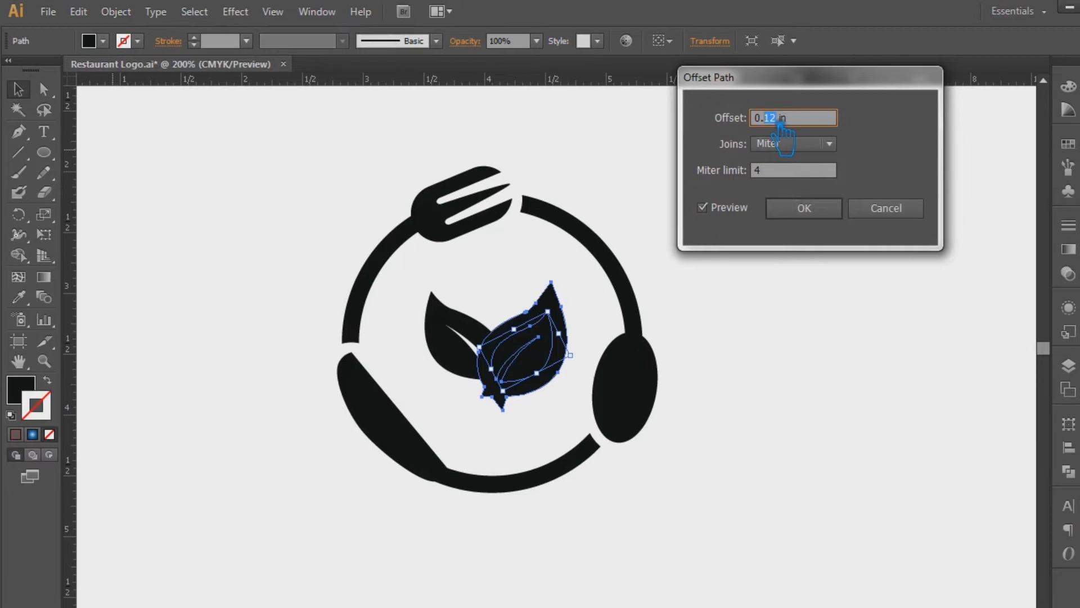
text(07)
click(804, 208)
Divide the overlapping leaf shapes together with the right leaf's offset outline using Pathfinder
click(575, 388)
click(482, 312)
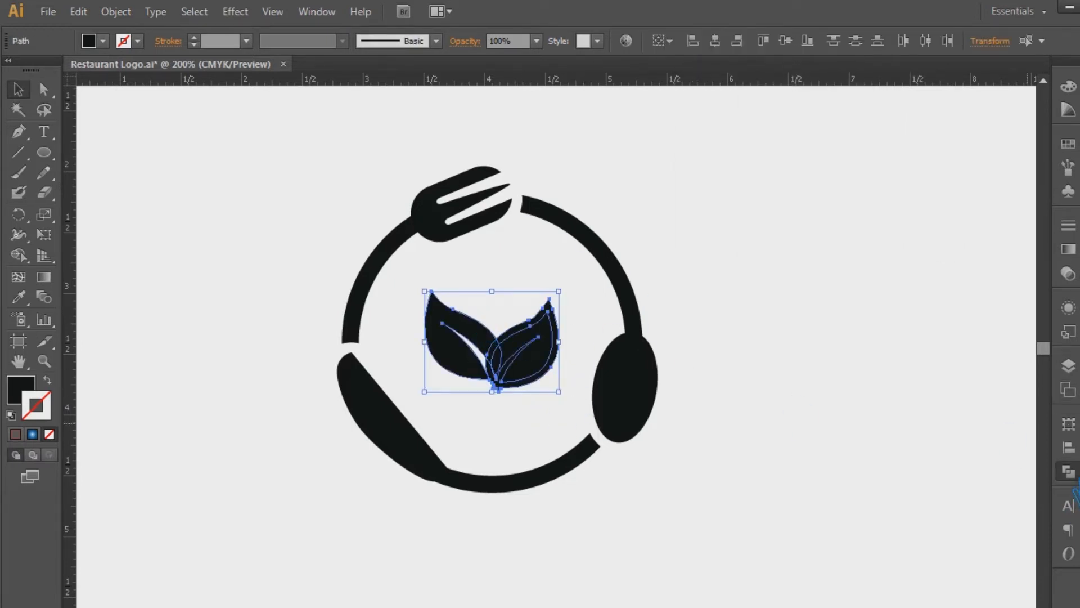
click(1068, 472)
click(874, 492)
click(1032, 411)
click(923, 374)
Ungroup the divided leaf pieces and delete the surplus offset pieces around the right leaf
right_click(551, 313)
click(596, 412)
click(573, 362)
click(551, 315)
click(601, 331)
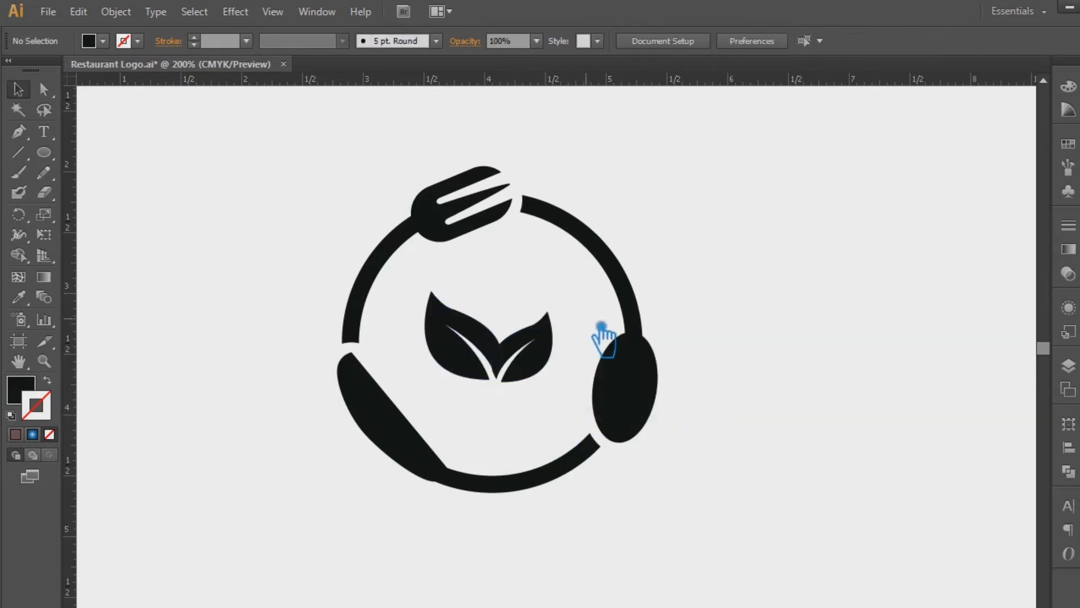
Select both leaves, separated by a narrow gap, and unite their pieces with Pathfinder
drag(557, 401, 424, 316)
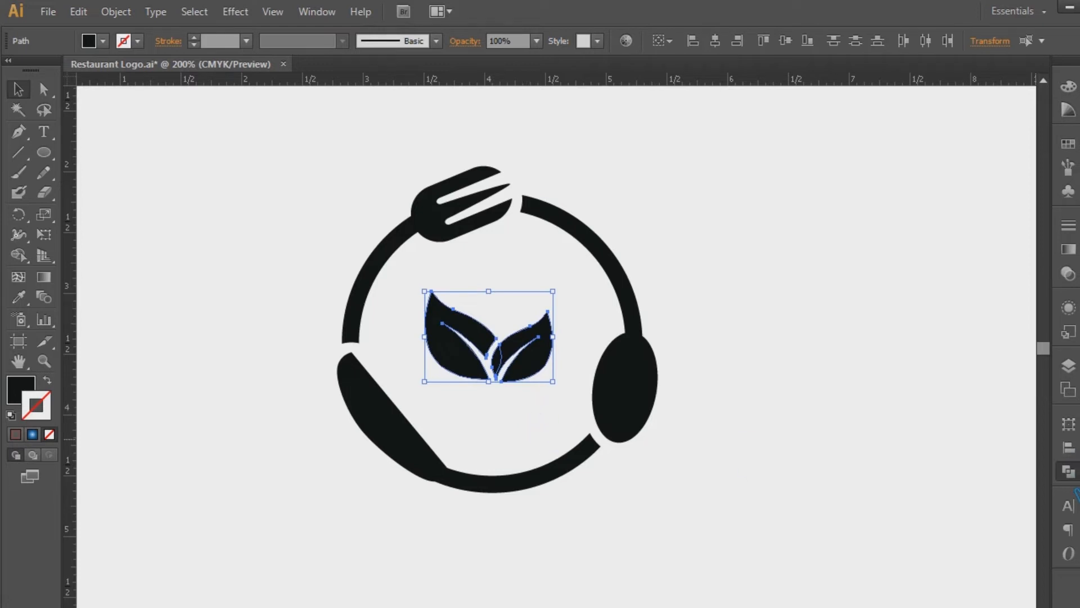
click(1069, 473)
click(875, 453)
click(910, 392)
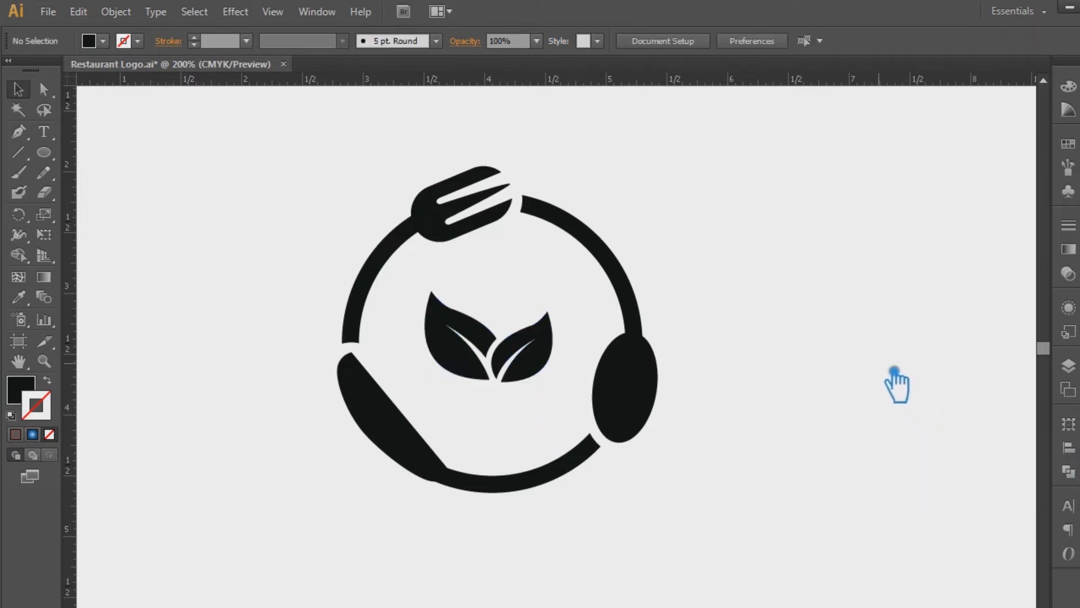
Draw a small narrow ellipse above the leaf pair and convert its upper anchor point into a sharp leaf tip
click(44, 152)
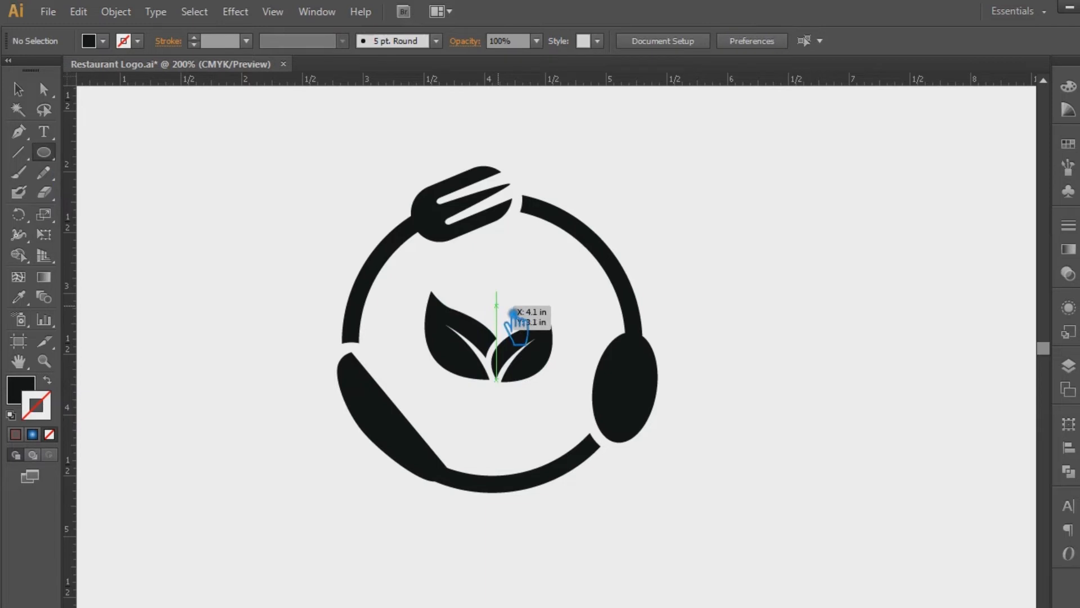
drag(496, 271, 527, 320)
key(a)
click(18, 131)
click(145, 188)
click(504, 270)
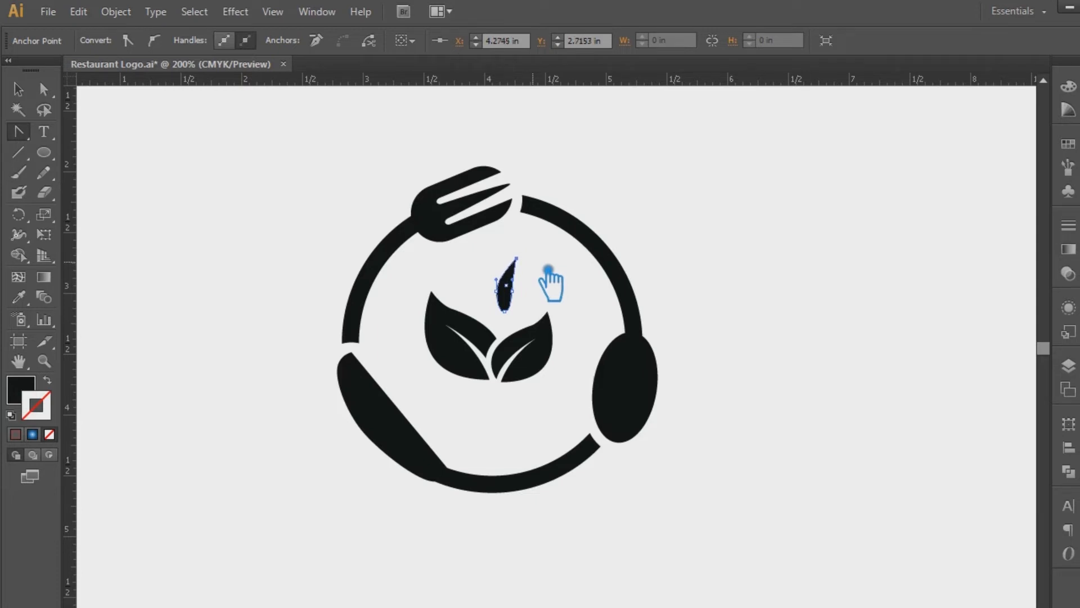
Tilt the small leaf clockwise and move it down into the notch between the two large leaves
key(v)
click(507, 286)
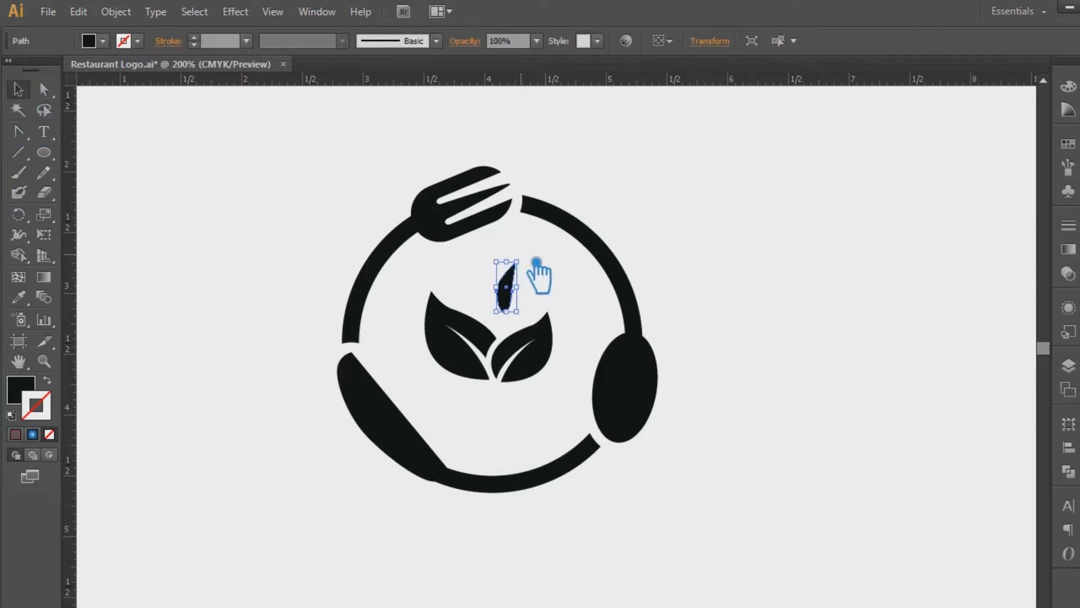
click(550, 264)
drag(514, 306, 513, 333)
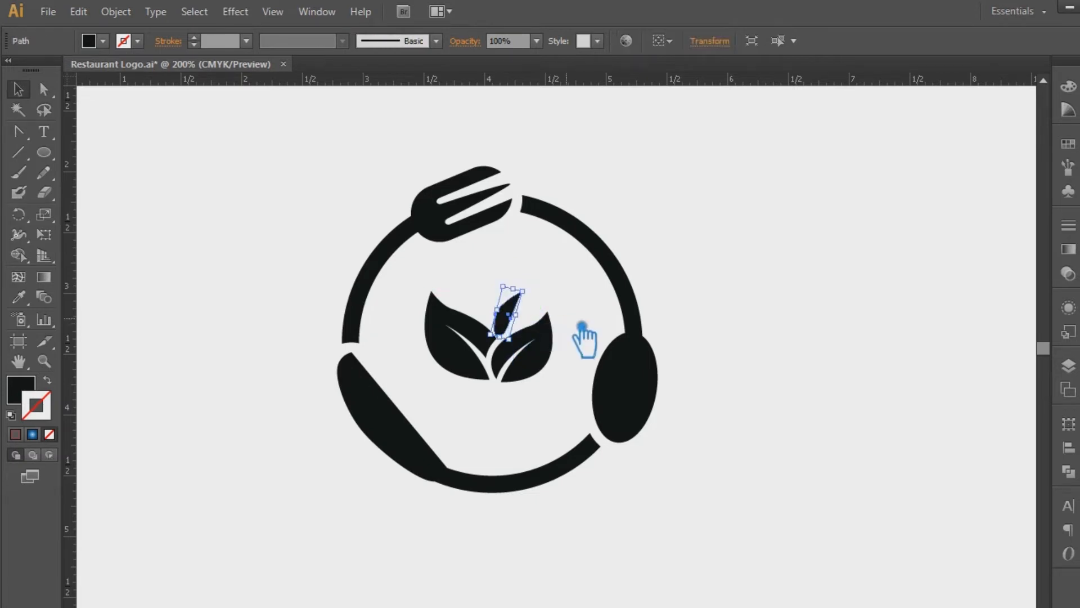
click(730, 224)
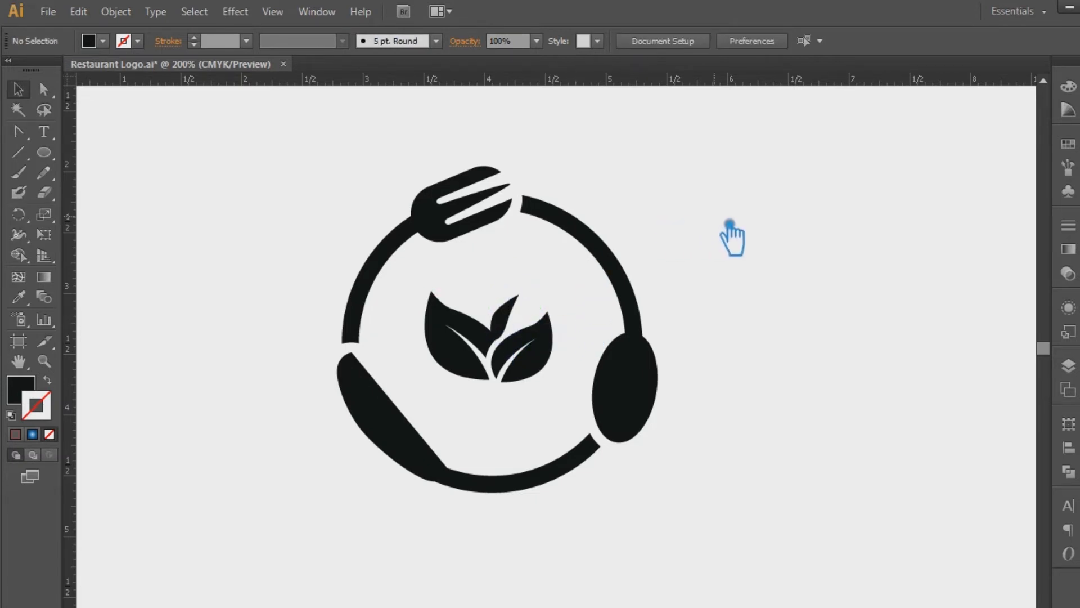
Reshape the small leaf by adjusting its left anchor's curve and lowering its tip so the outline bends to the right
key(ctrl+plus)
key(ctrl+plus)
key(ctrl+plus)
drag(415, 258, 441, 241)
key(a)
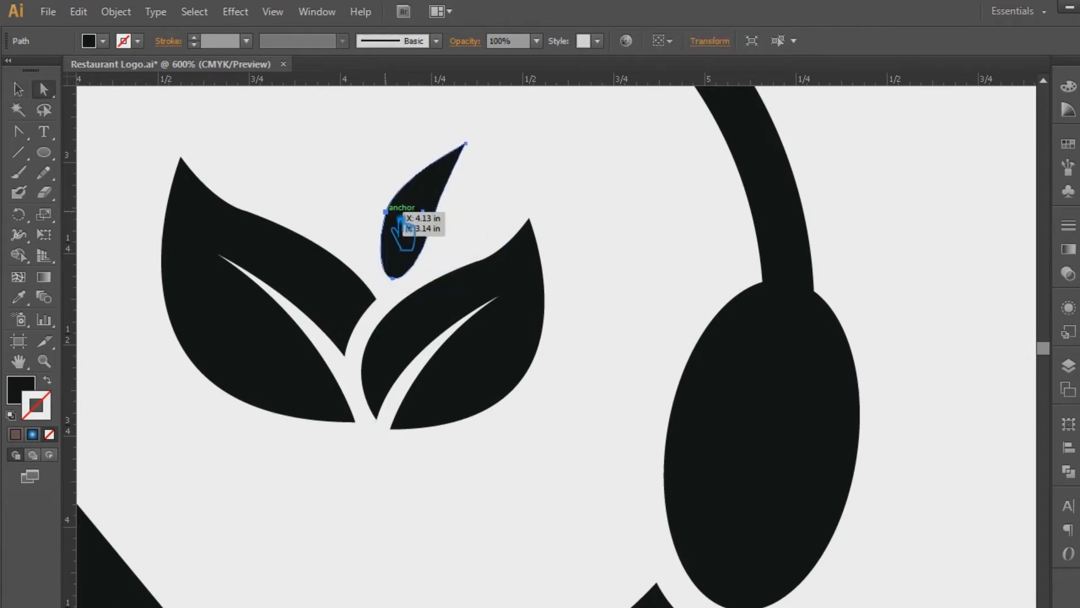
click(386, 212)
click(397, 170)
drag(400, 219, 426, 187)
click(466, 144)
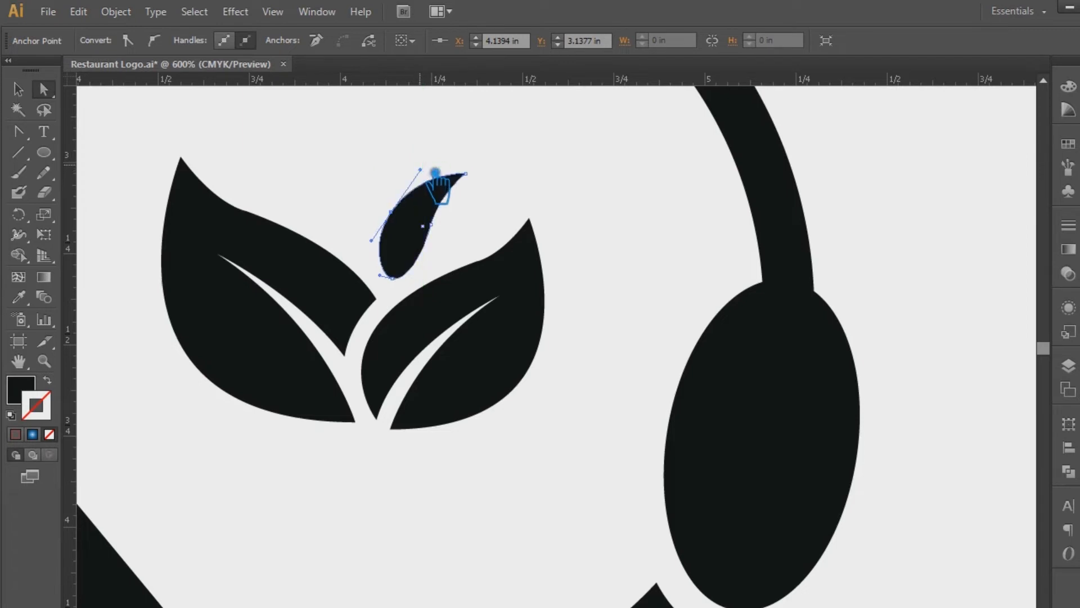
click(545, 175)
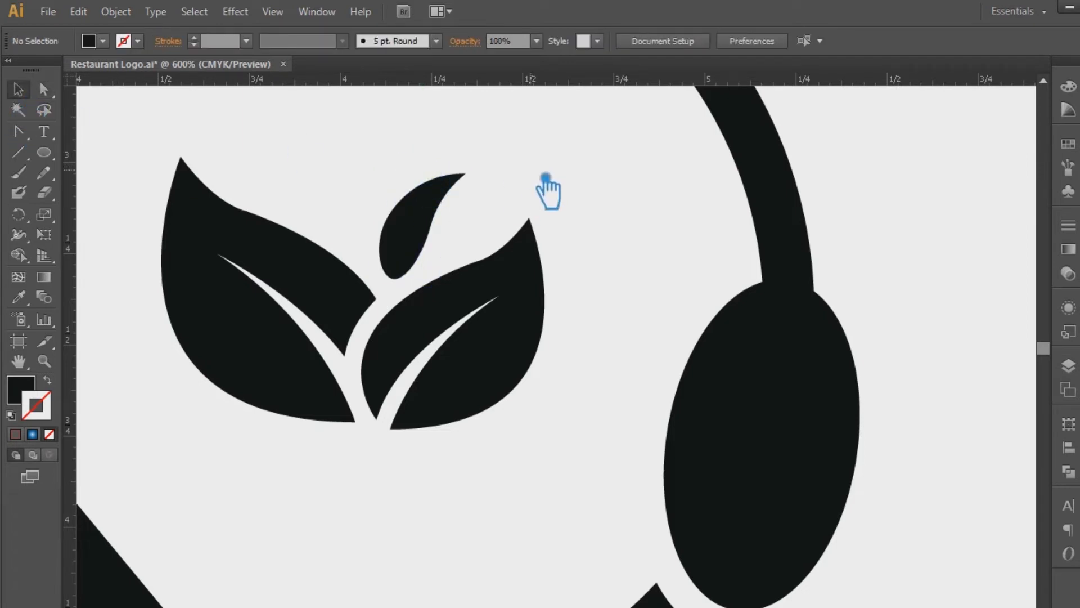
Rotate the small leaf further clockwise and position it just above the right leaf, following that leaf's upper edge
click(428, 216)
drag(466, 175, 455, 186)
click(523, 177)
drag(424, 227, 420, 250)
click(615, 212)
click(436, 230)
drag(464, 209, 485, 187)
drag(428, 245, 425, 236)
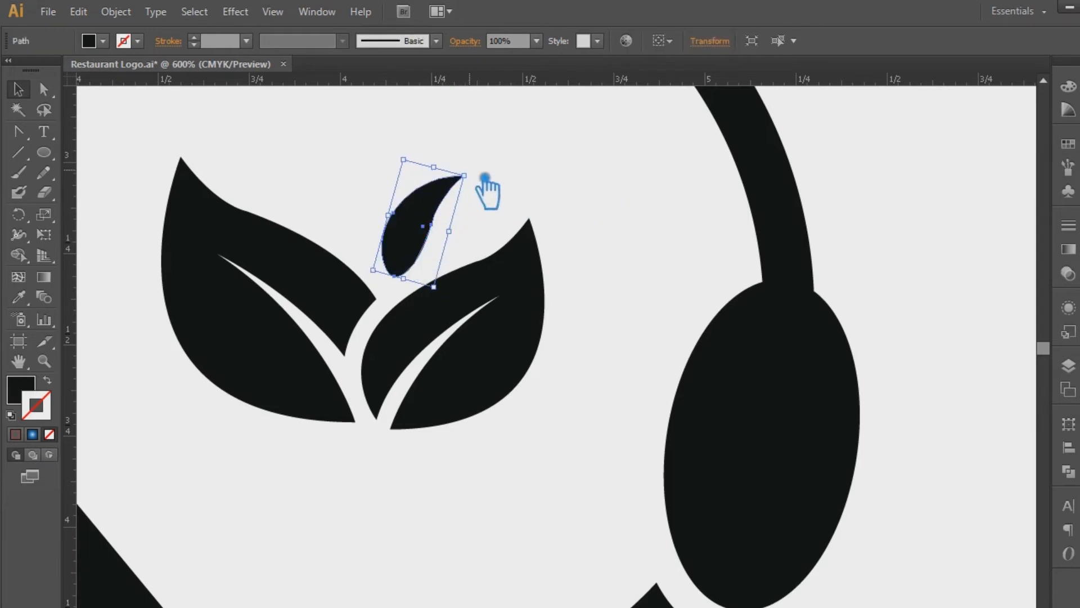
drag(489, 175, 506, 191)
drag(425, 232, 435, 238)
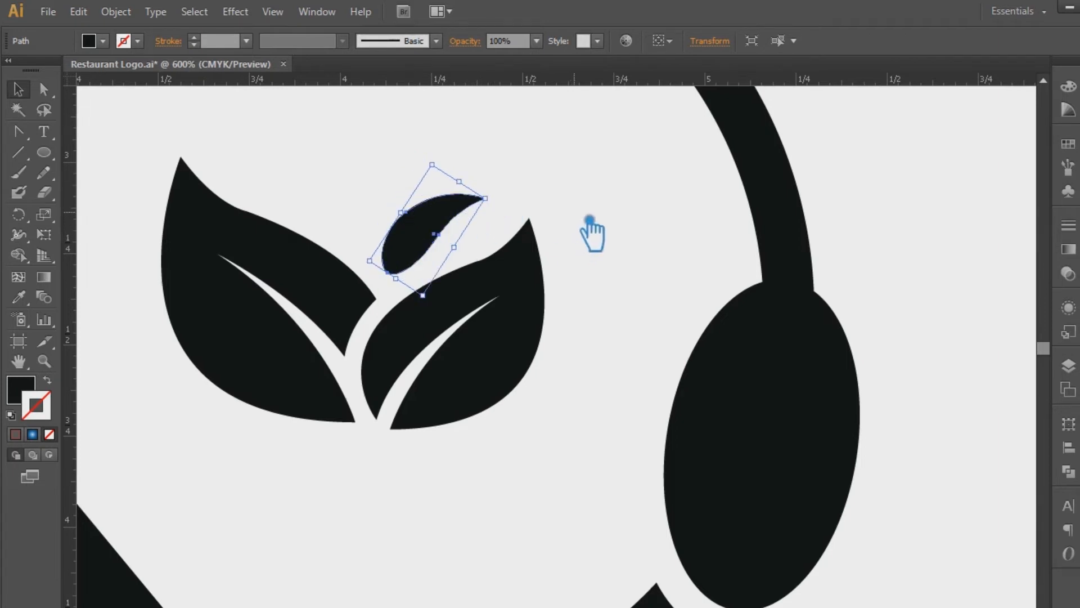
click(595, 212)
Nudge the small leaf slightly down, closer to the right leaf
key(ctrl+minus)
key(ctrl+minus)
key(ctrl+minus)
key(ctrl+minus)
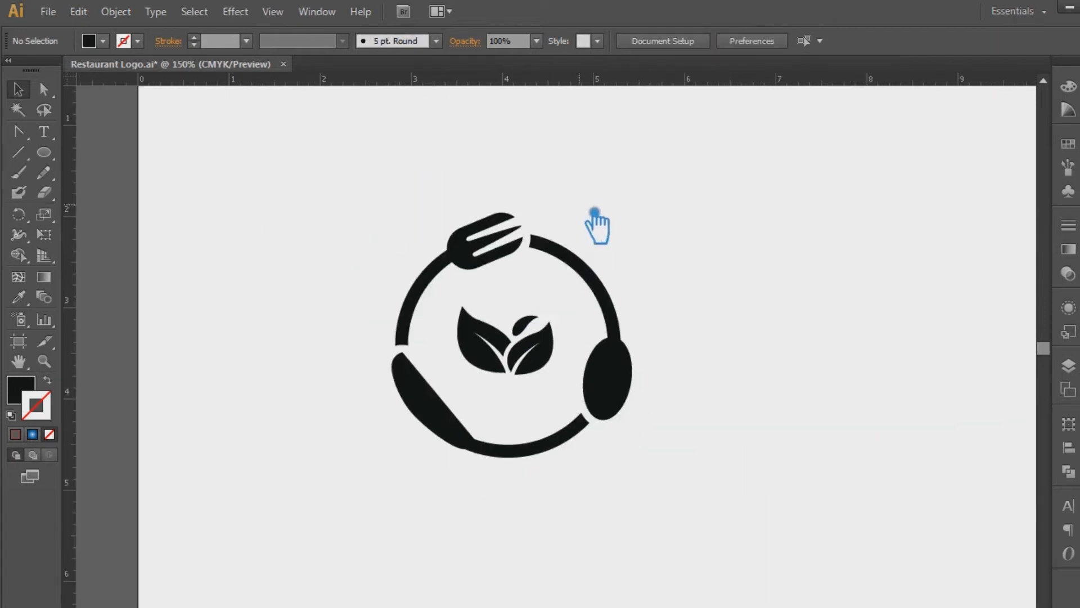
click(525, 329)
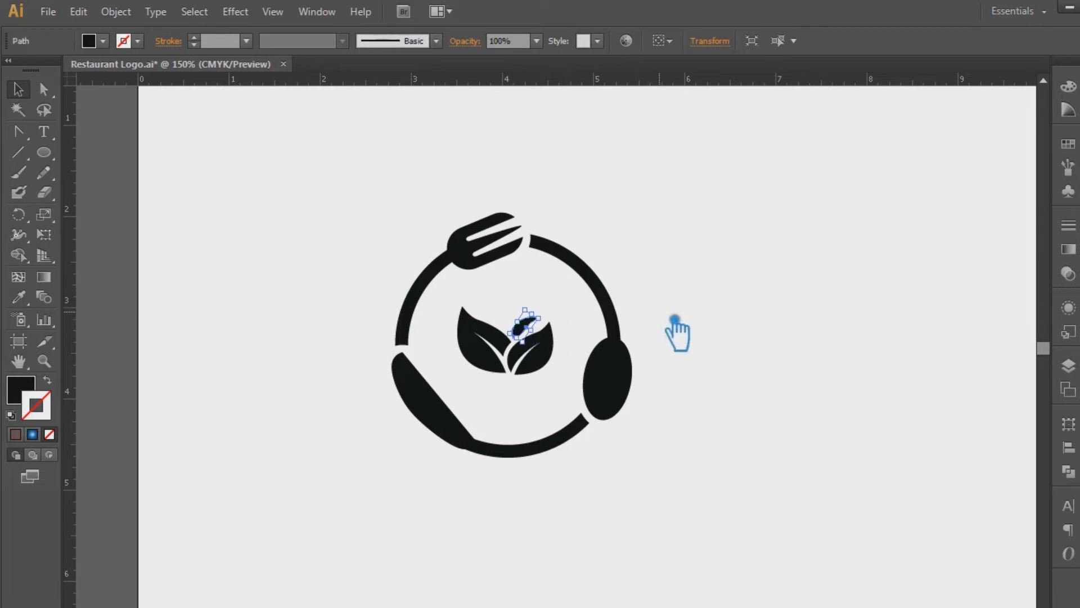
click(781, 265)
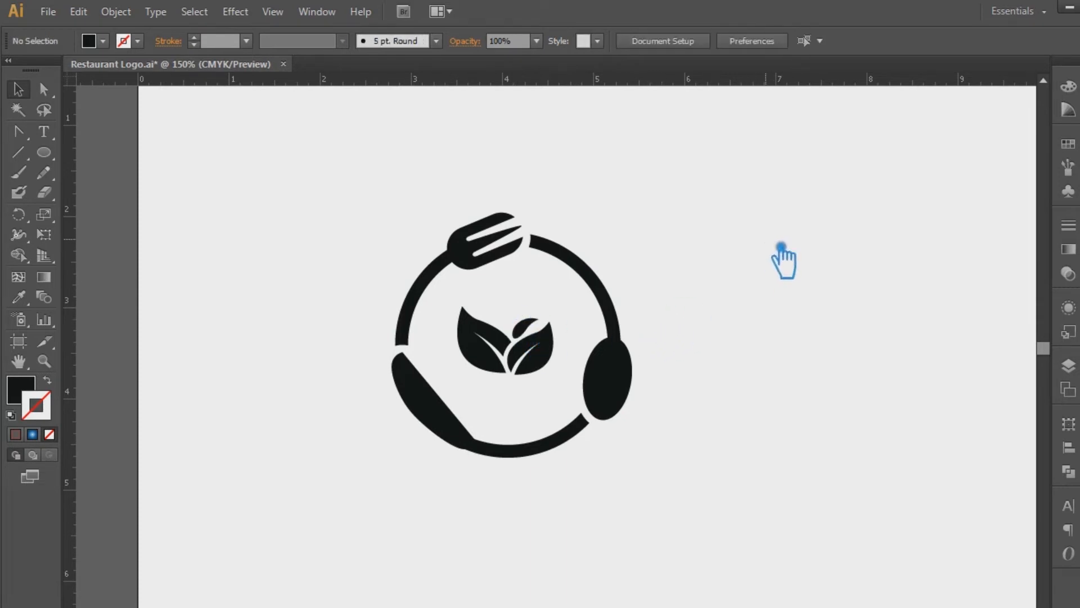
Fill all three leaves with light green, CMYK 47.61, 1.19, 100, 0
drag(521, 361, 474, 313)
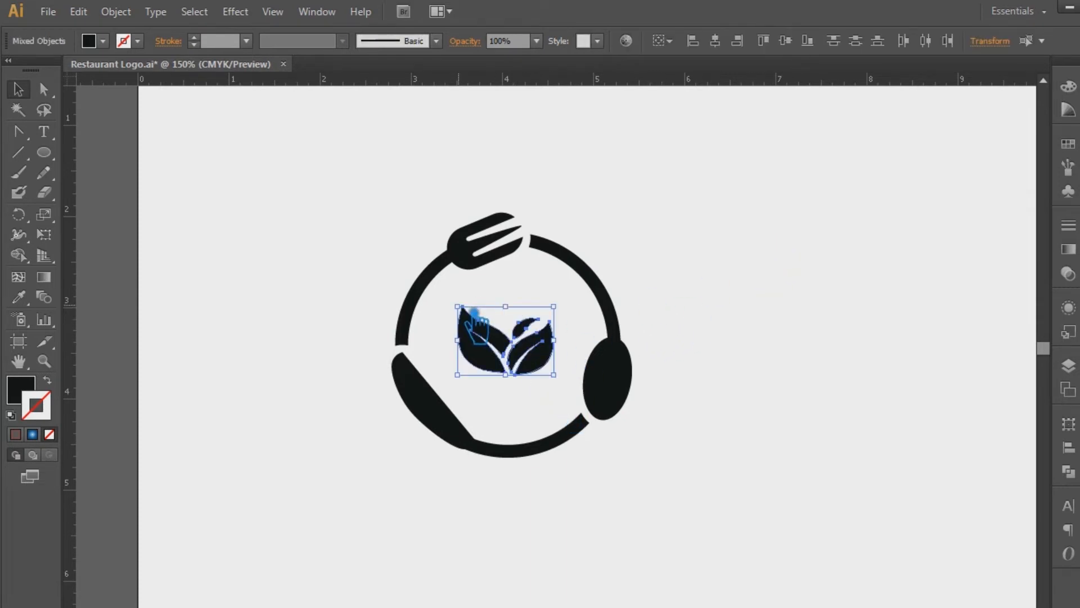
double_click(24, 390)
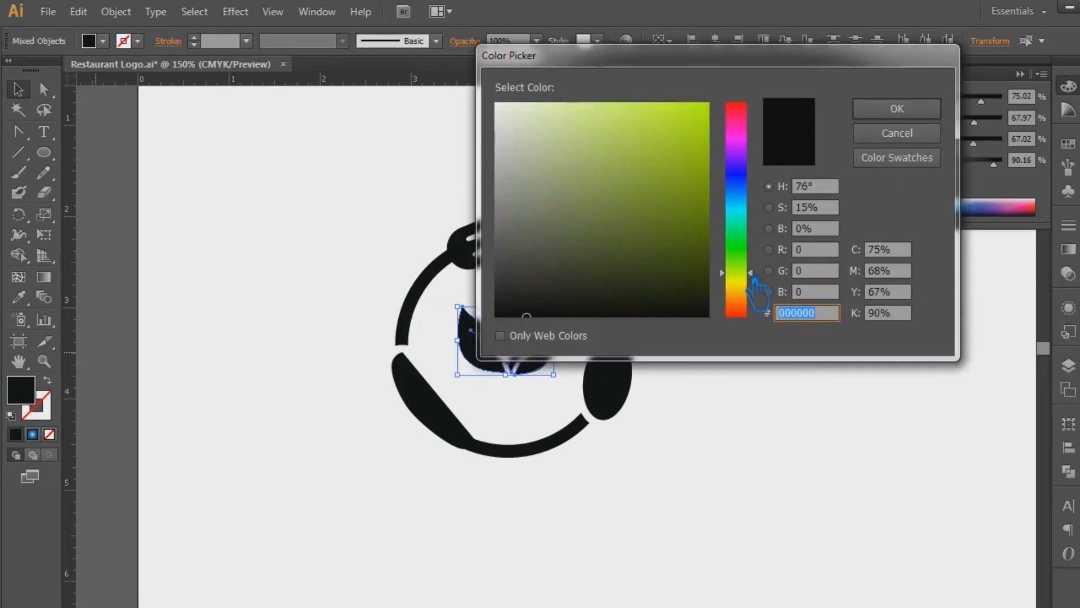
click(678, 150)
click(897, 108)
click(794, 290)
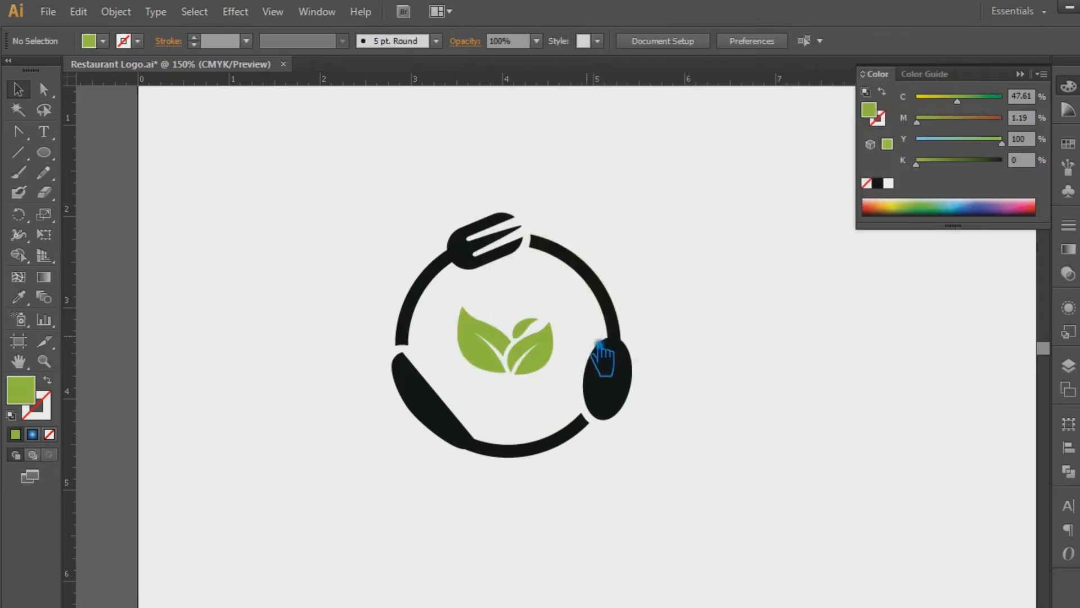
Try a darker green fill on the two large leaves
click(557, 363)
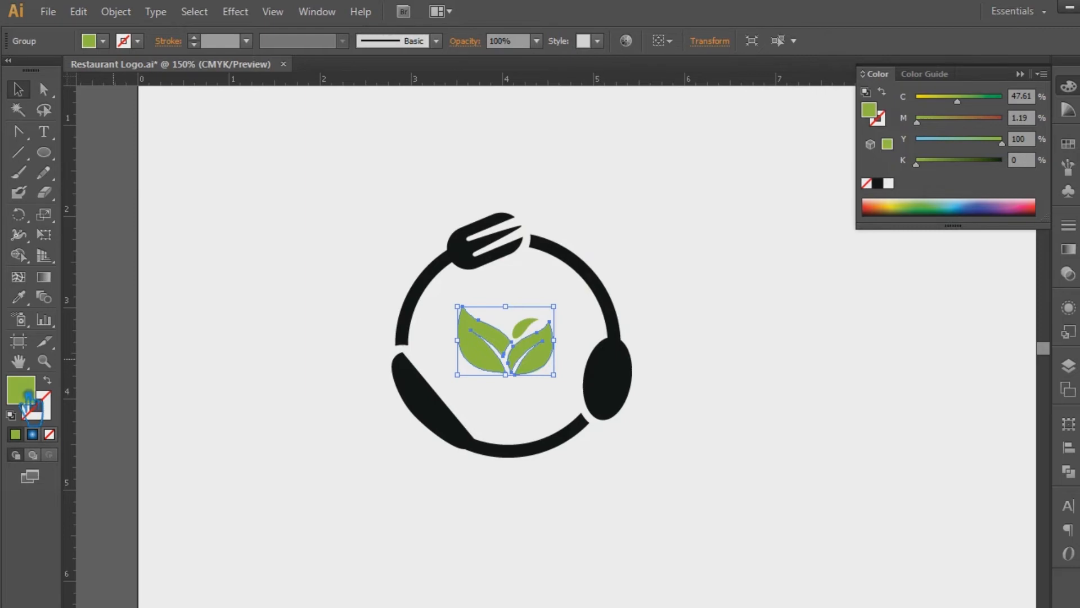
double_click(25, 394)
click(671, 182)
click(897, 117)
click(742, 229)
Fill the two large leaves with the darker green #82AD3F, leaving out the small leaf
click(506, 343)
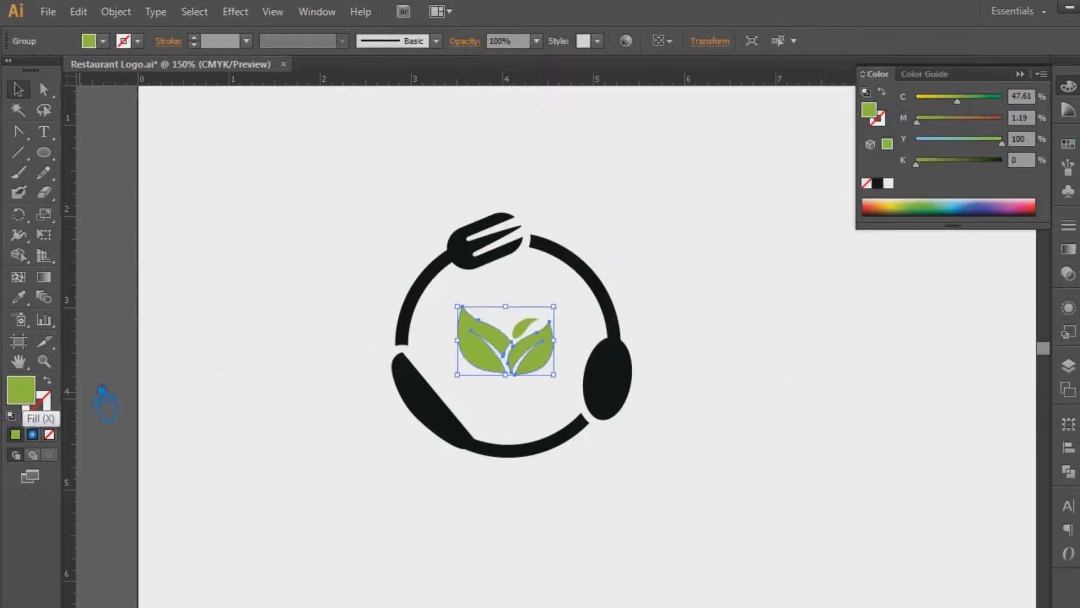
double_click(21, 389)
click(646, 171)
click(896, 111)
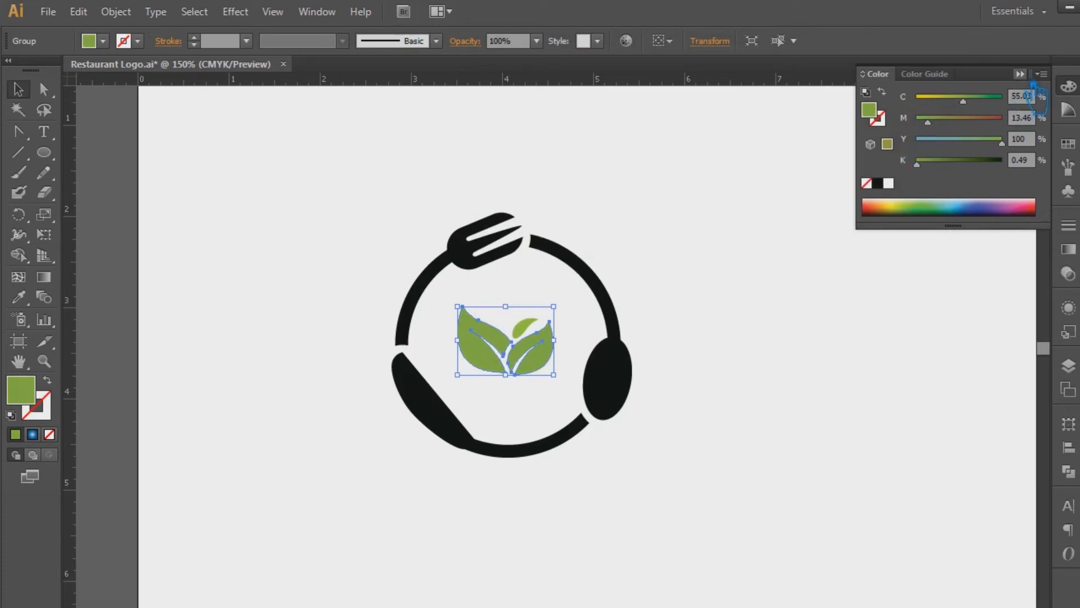
click(1068, 85)
click(598, 213)
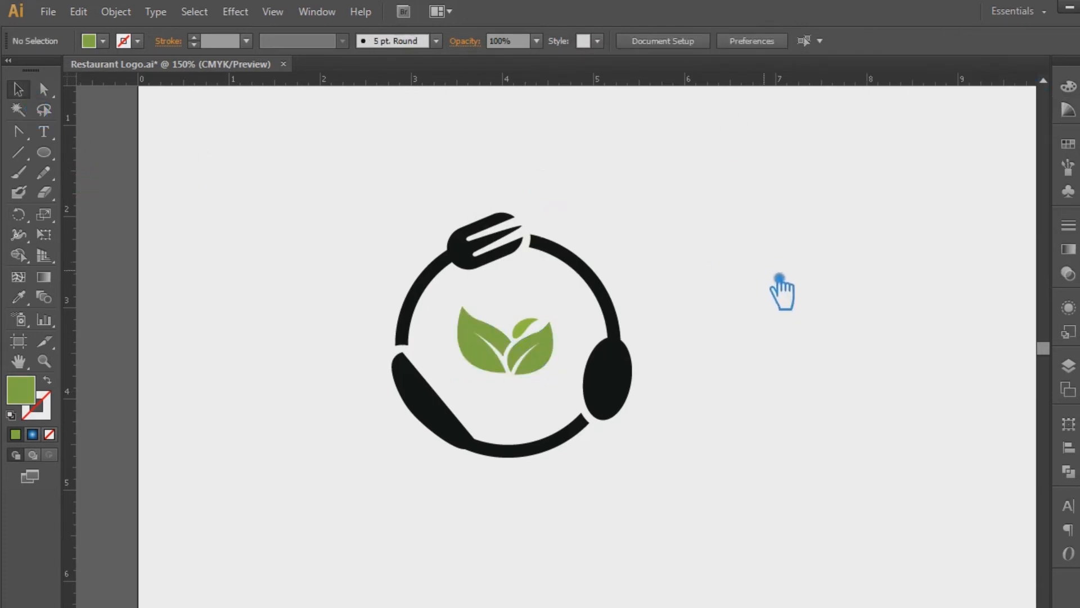
Enlarge the small leaf slightly and move it up so a clear gap separates it from the large leaves
key(ctrl+plus)
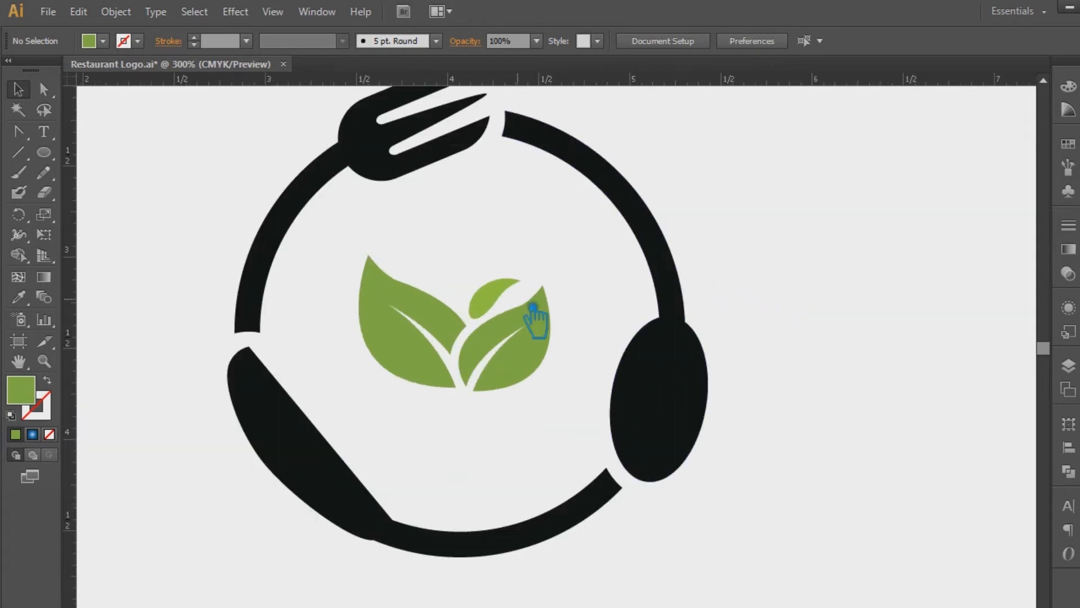
click(529, 279)
mouse_move(523, 280)
mouse_down()
mouse_move(513, 291)
mouse_move(495, 279)
mouse_move(500, 264)
mouse_move(496, 274)
mouse_move(513, 278)
mouse_up()
click(559, 412)
click(487, 305)
click(583, 445)
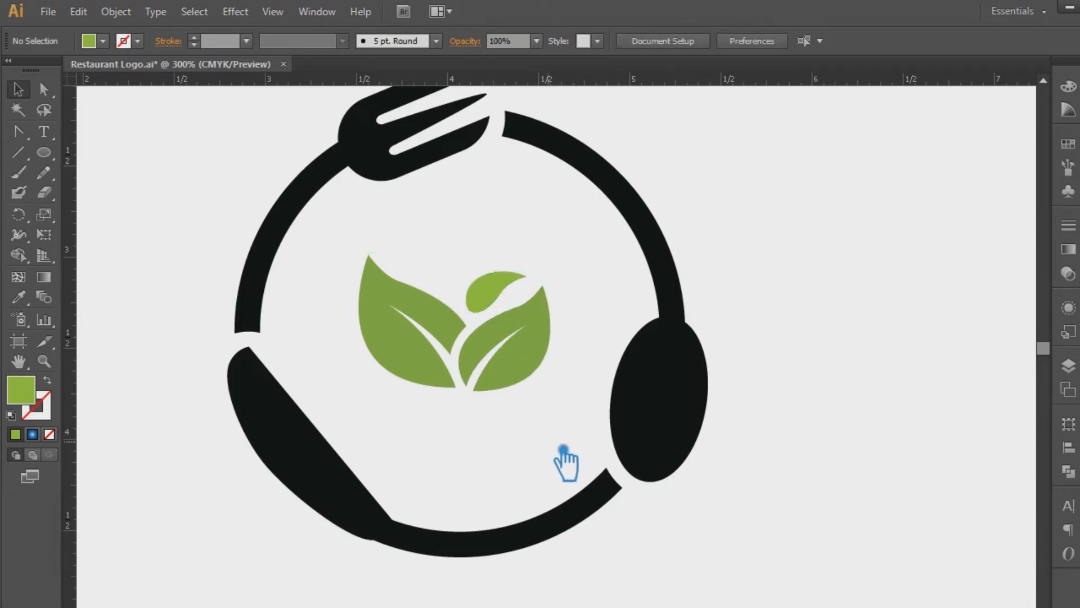
Match the small leaf's fill to the left leaf's darker green with the Eyedropper
click(488, 302)
key(i)
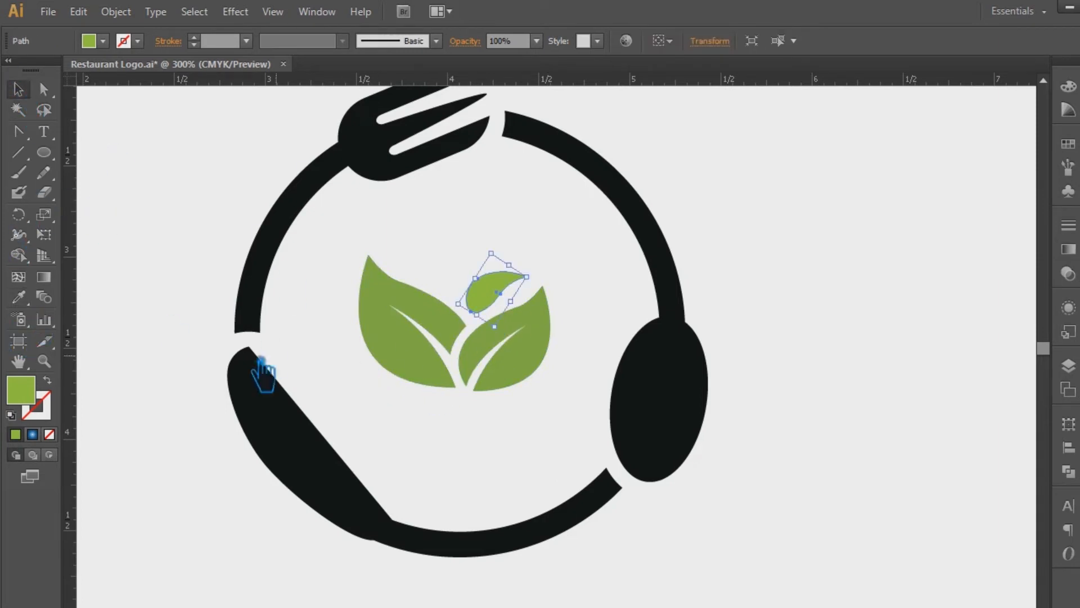
click(427, 369)
Select only the right leaf within the leaf pair and fill it with the brighter green #8EC62C
click(18, 90)
click(503, 381)
right_click(503, 380)
click(499, 432)
key(a)
click(533, 392)
double_click(20, 389)
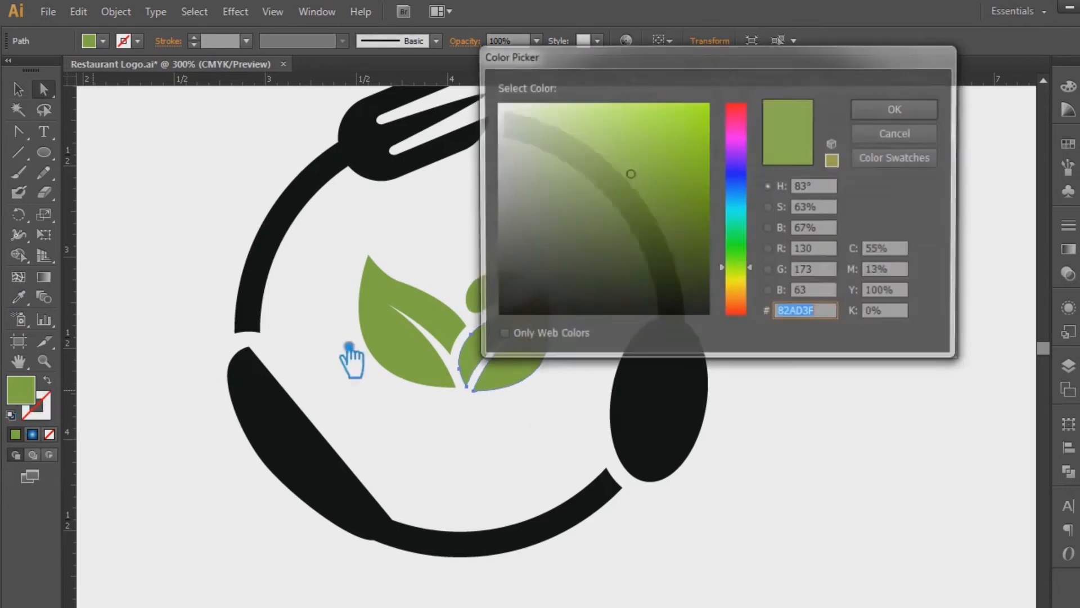
click(641, 160)
click(661, 150)
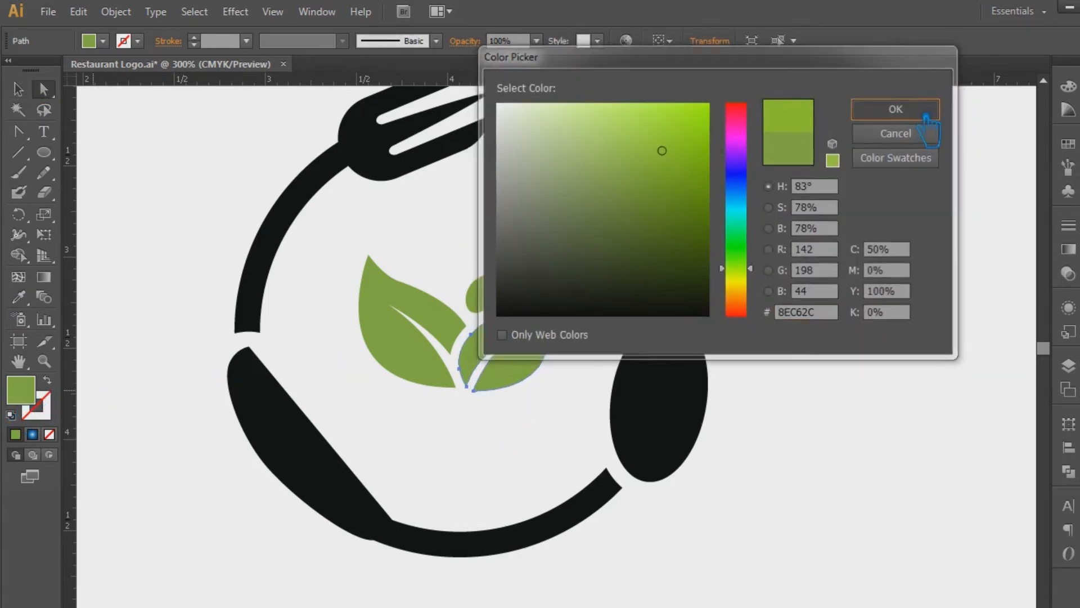
click(925, 109)
click(19, 89)
click(168, 163)
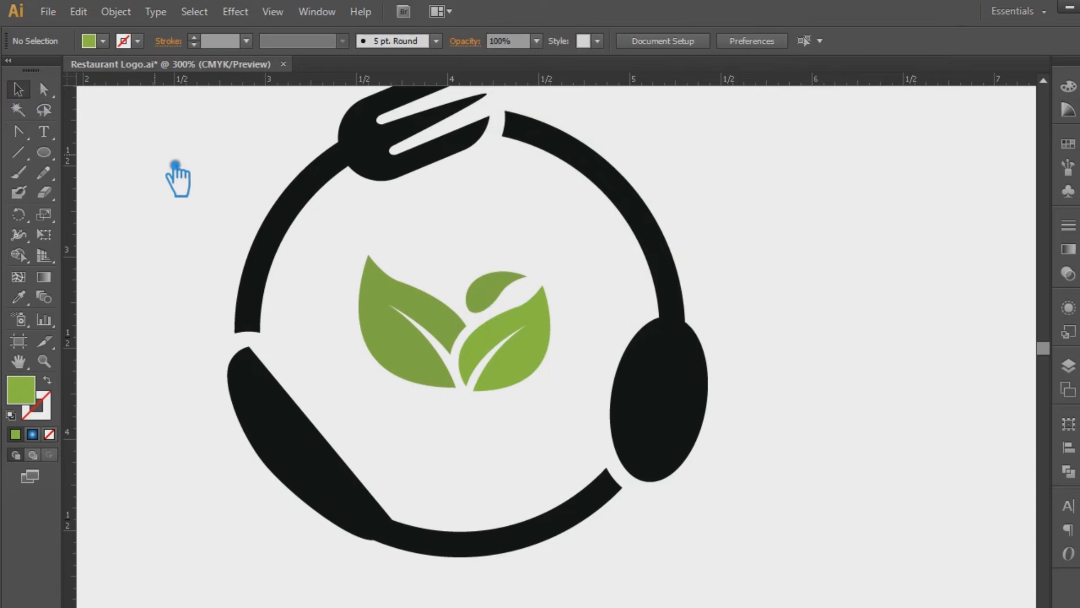
Sample the right leaf's green onto the small leaf, and pick a slightly brighter shade for its fill
key(a)
click(509, 299)
click(19, 297)
click(516, 375)
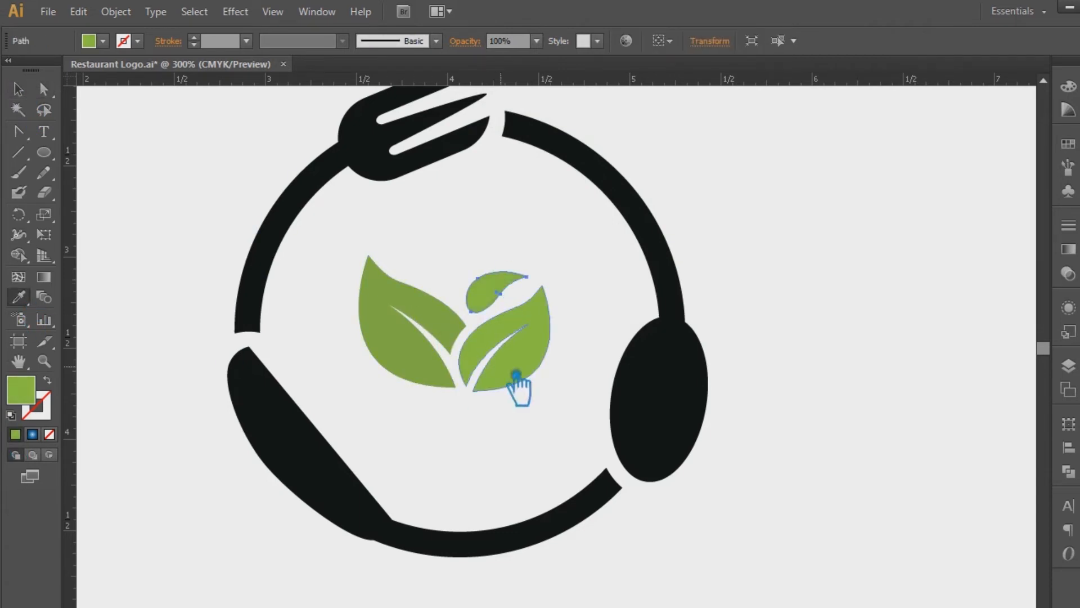
double_click(21, 389)
click(668, 134)
click(907, 114)
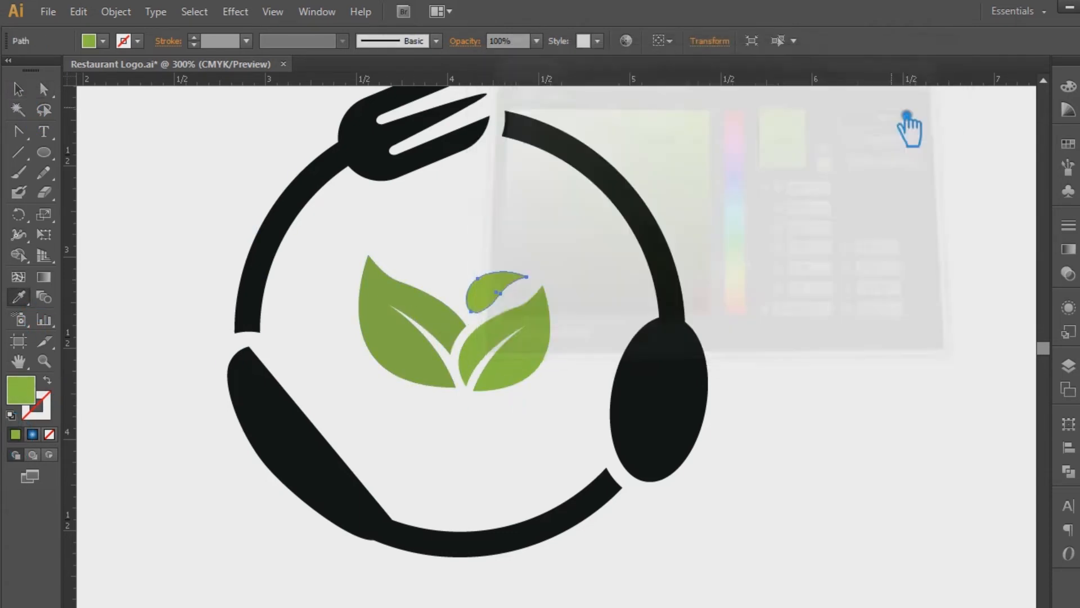
Change the small leaf's fill to a lighter yellow-green
double_click(21, 391)
click(662, 124)
click(662, 108)
click(897, 107)
key(v)
click(813, 264)
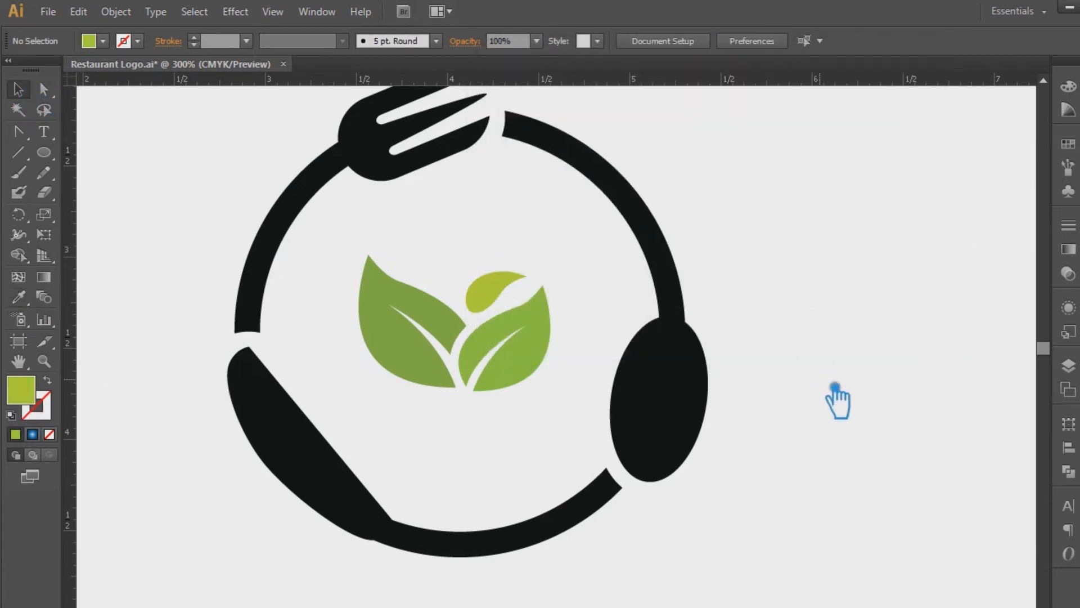
Add anchor points on the outer edge of the knife's handle arc and pull the middle one down-left into a thorn
key(ctrl+minus)
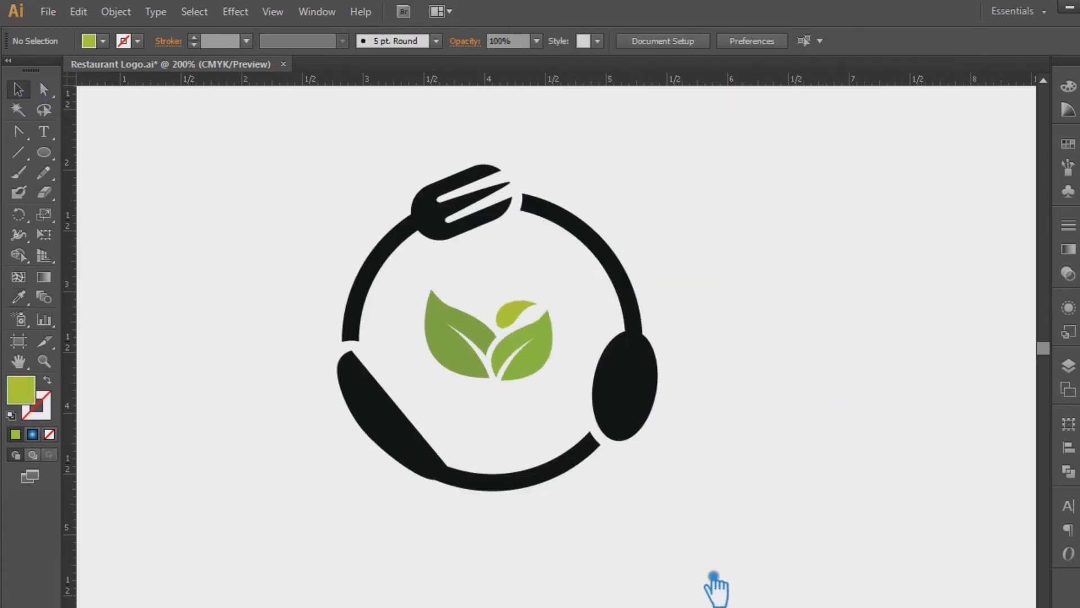
click(516, 490)
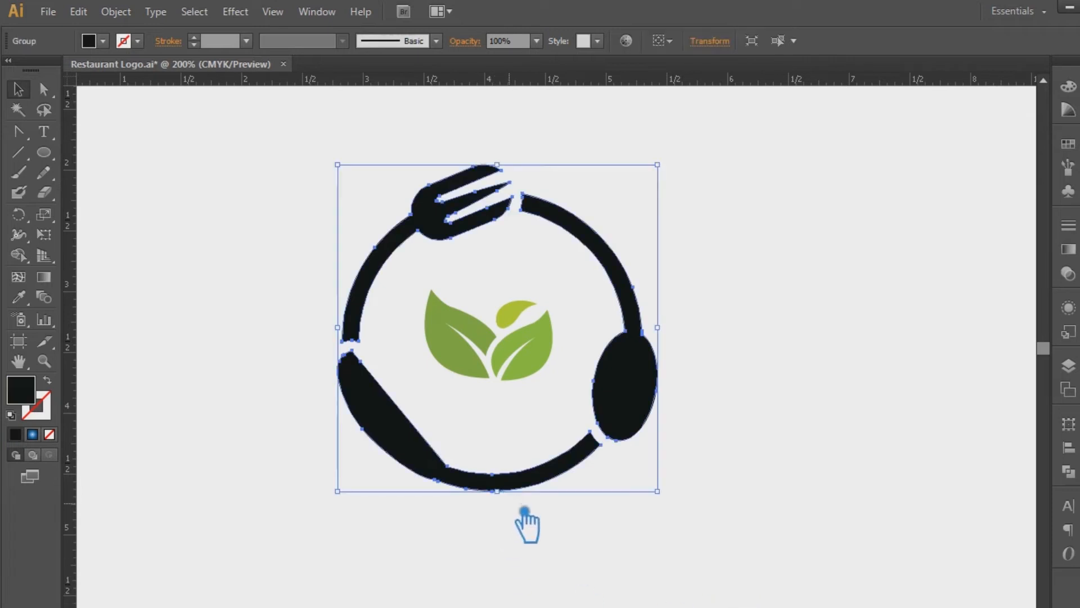
key(p)
click(500, 490)
click(487, 491)
key(a)
click(493, 491)
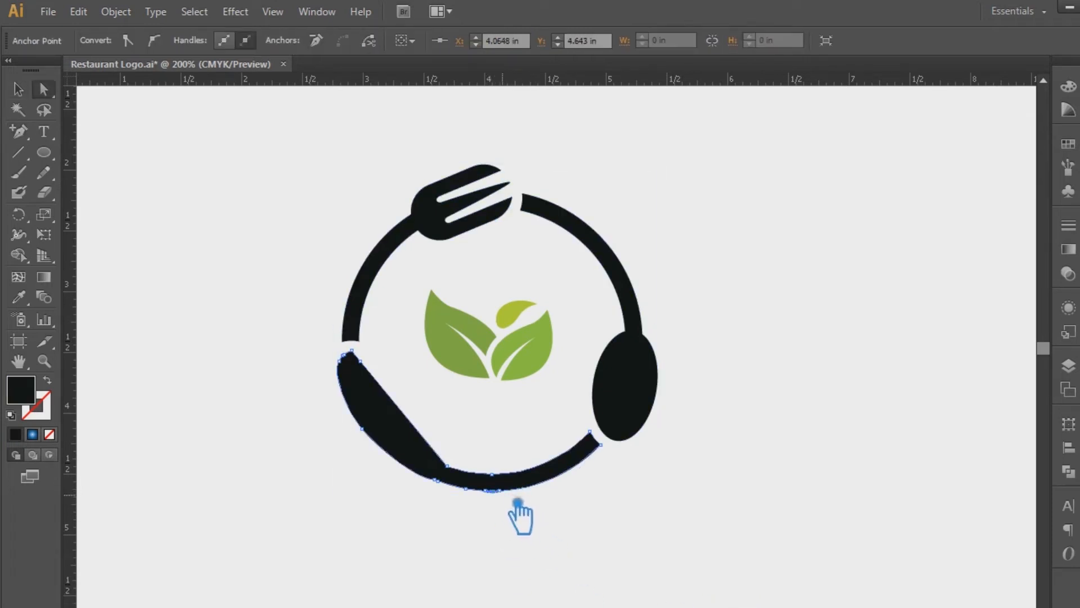
key(shift+Down)
key(shift+Down)
key(Left)
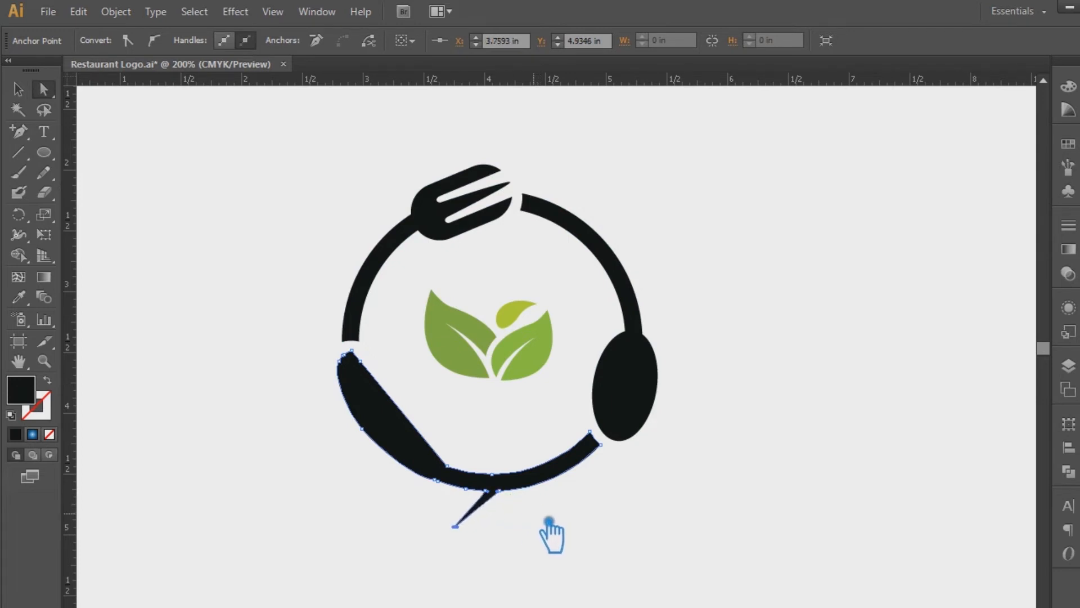
Widen the thorn's base by moving its left base anchor further left along the arc
key(ctrl+plus)
key(ctrl+plus)
key(ctrl+plus)
drag(629, 524, 764, 151)
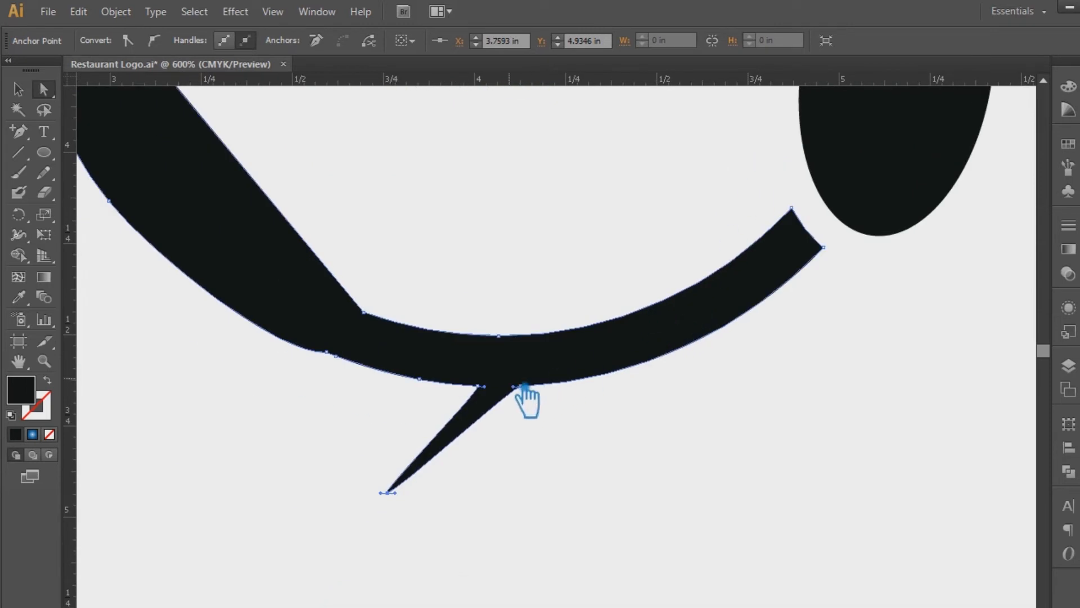
click(21, 132)
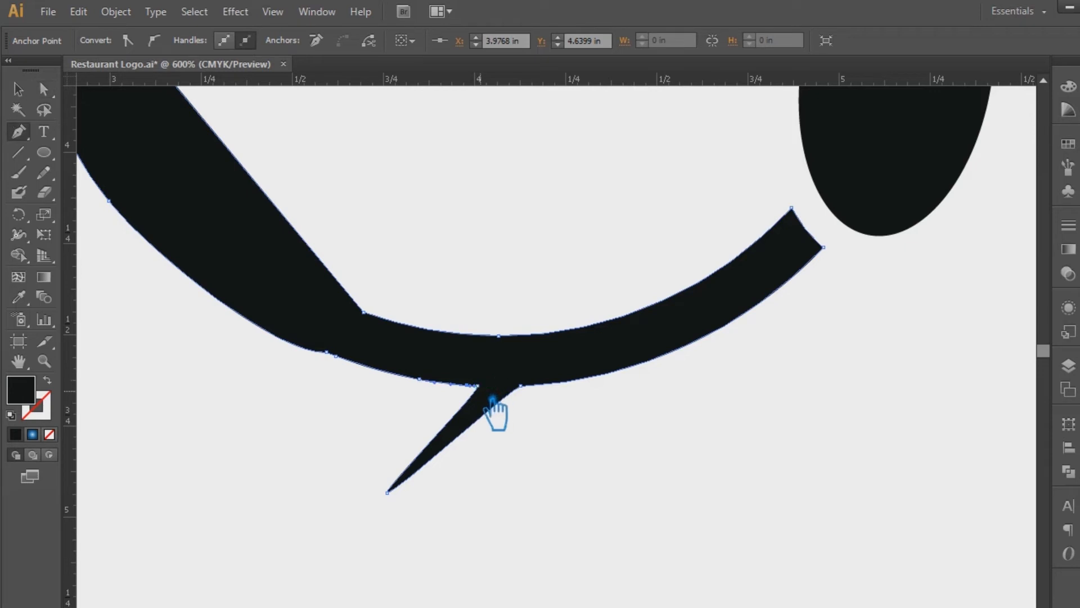
drag(496, 399, 492, 394)
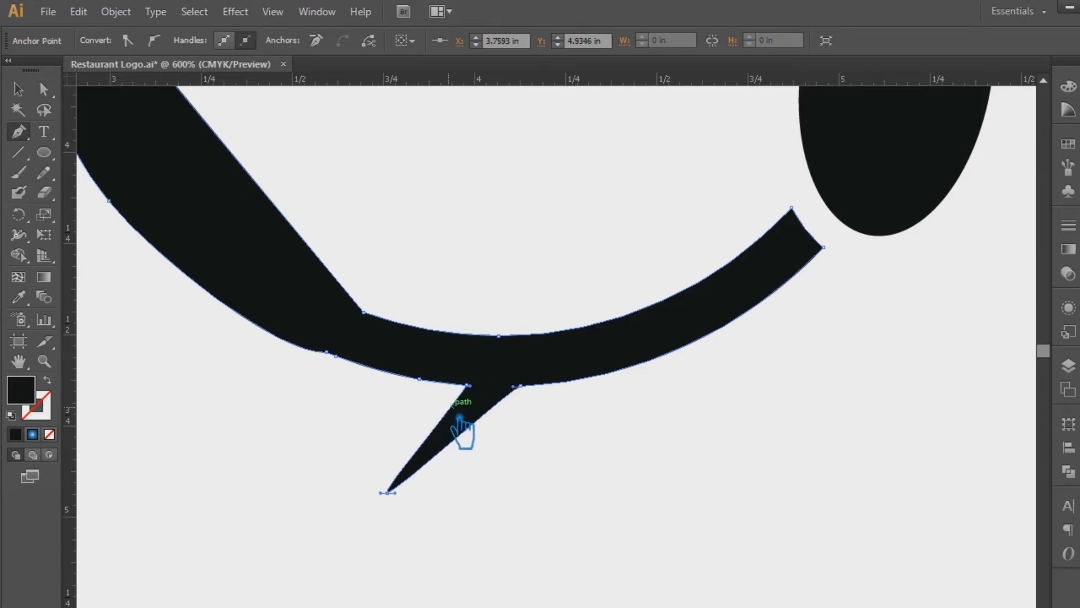
Shorten the thorn on the knife's arc by nudging its tip anchor upward
key(a)
key(Up)
key(Up)
key(Up)
key(Up)
key(Up)
key(Up)
key(Up)
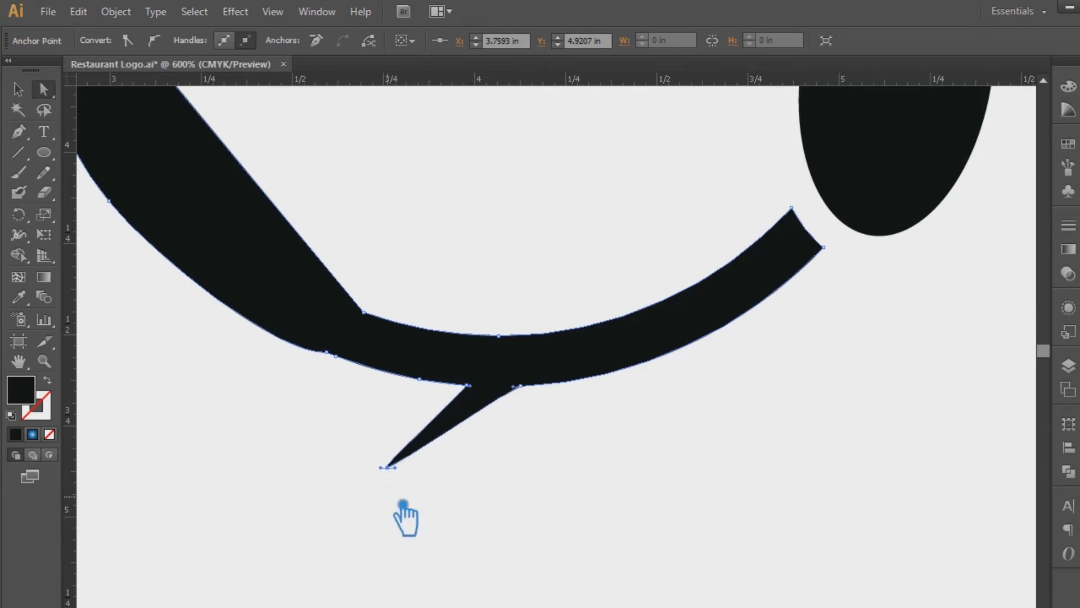
Extend the thorn's base further left along the arc and convert its tip to a sharp corner point
key(p)
click(460, 387)
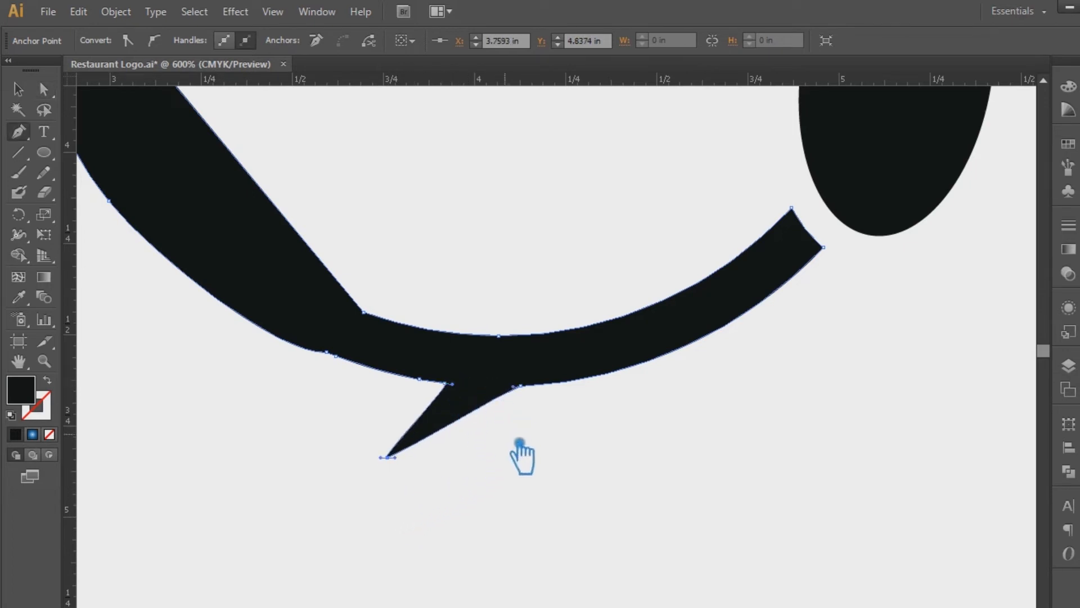
drag(40, 141, 107, 189)
click(388, 457)
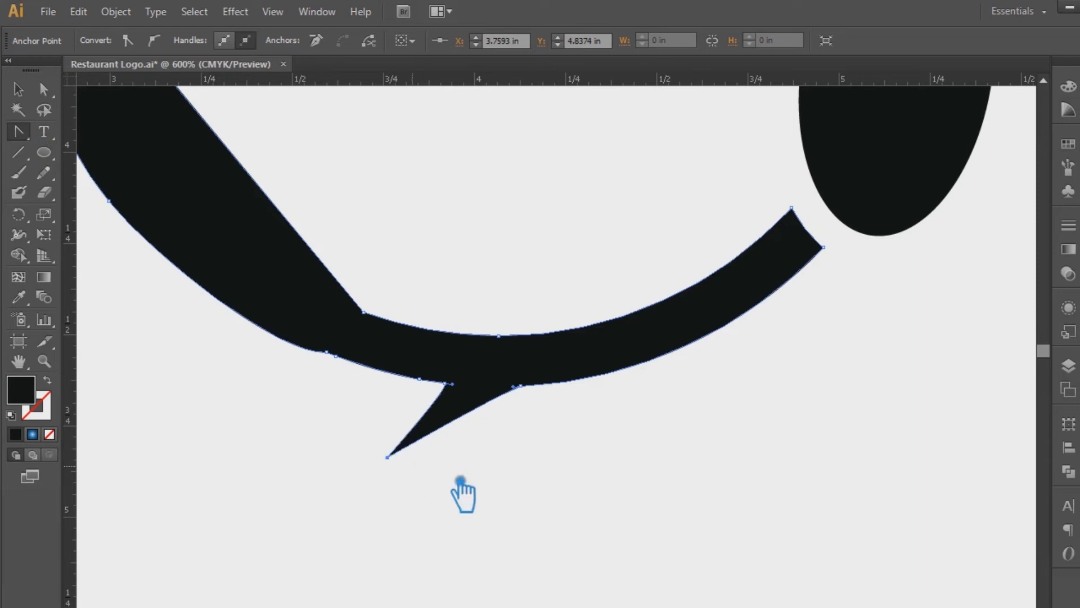
Nudge the thorn's tip left and up, and shift its right base anchor further right along the arc
key(Left)
key(Left)
key(Left)
key(Up)
key(Up)
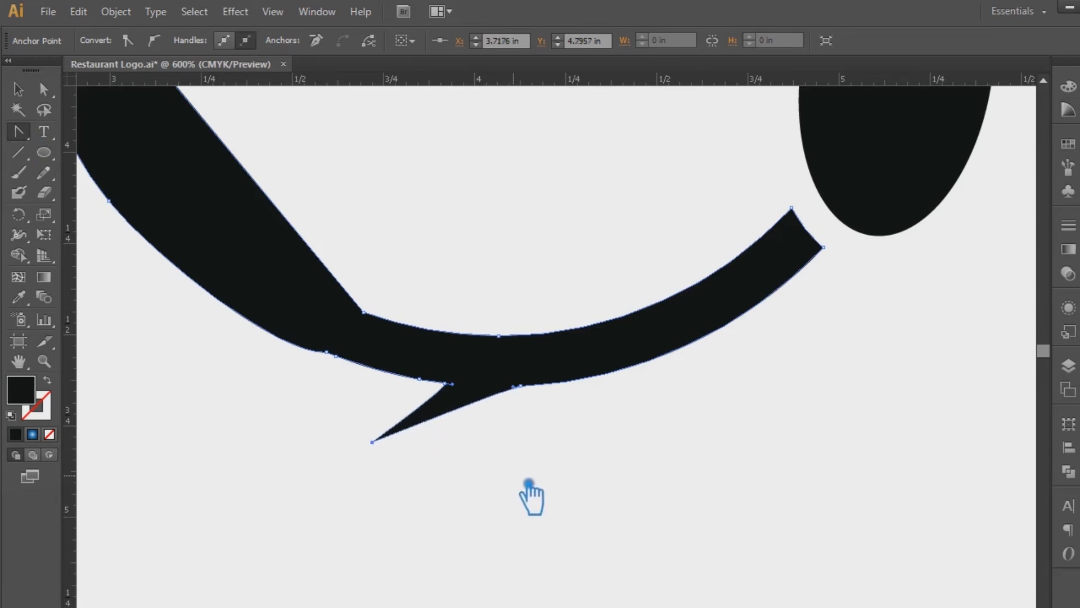
key(p)
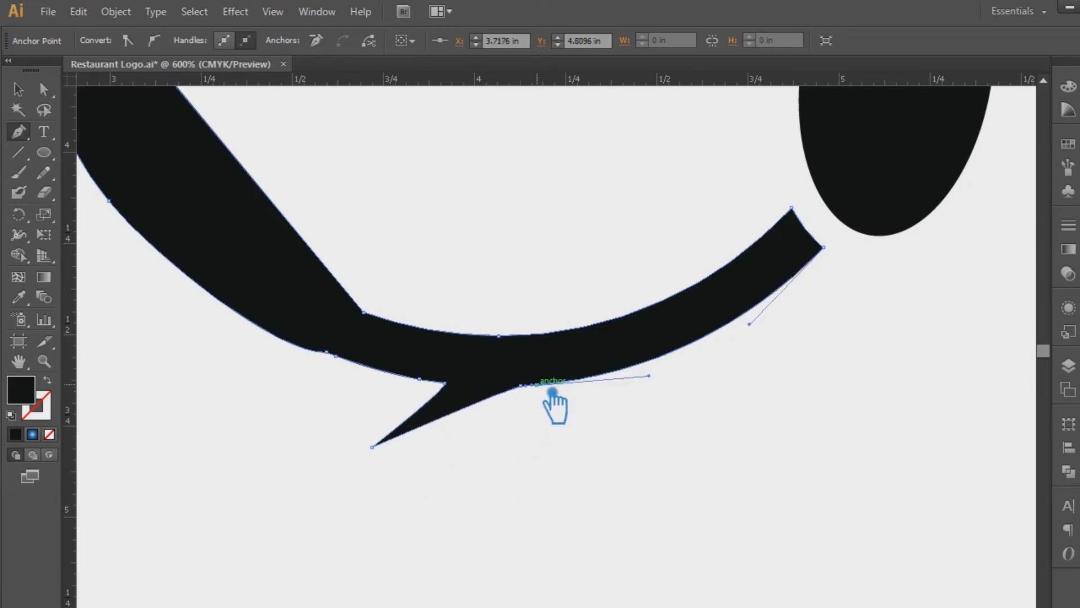
key(v)
click(690, 531)
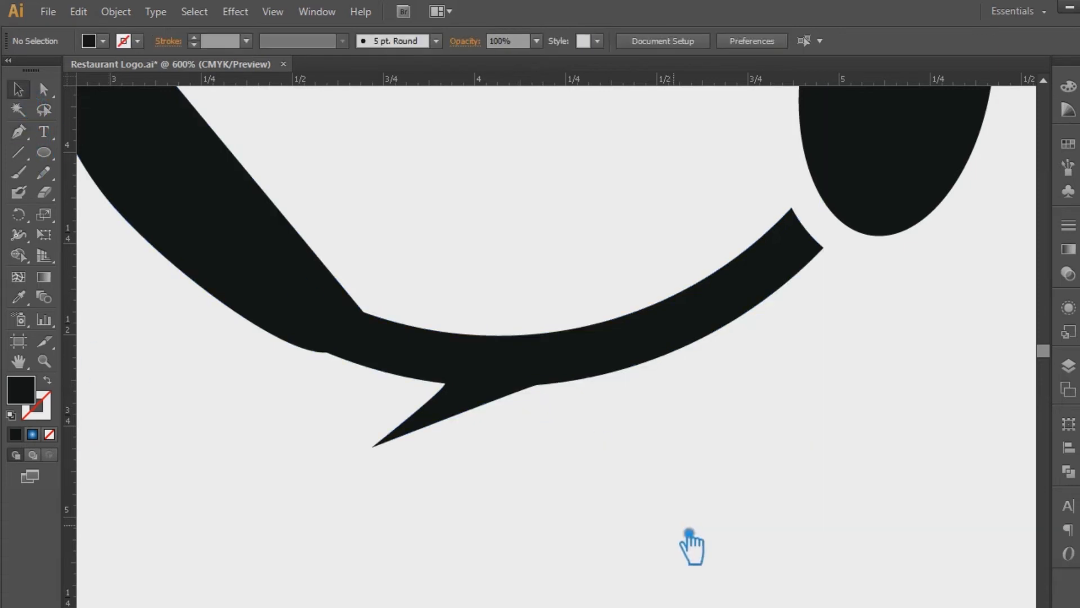
Add anchor points on the outer edge of the fork's handle arc and pull the middle one straight up into a thorn
key(ctrl+minus)
key(ctrl+minus)
scroll(844, 588, up, 3)
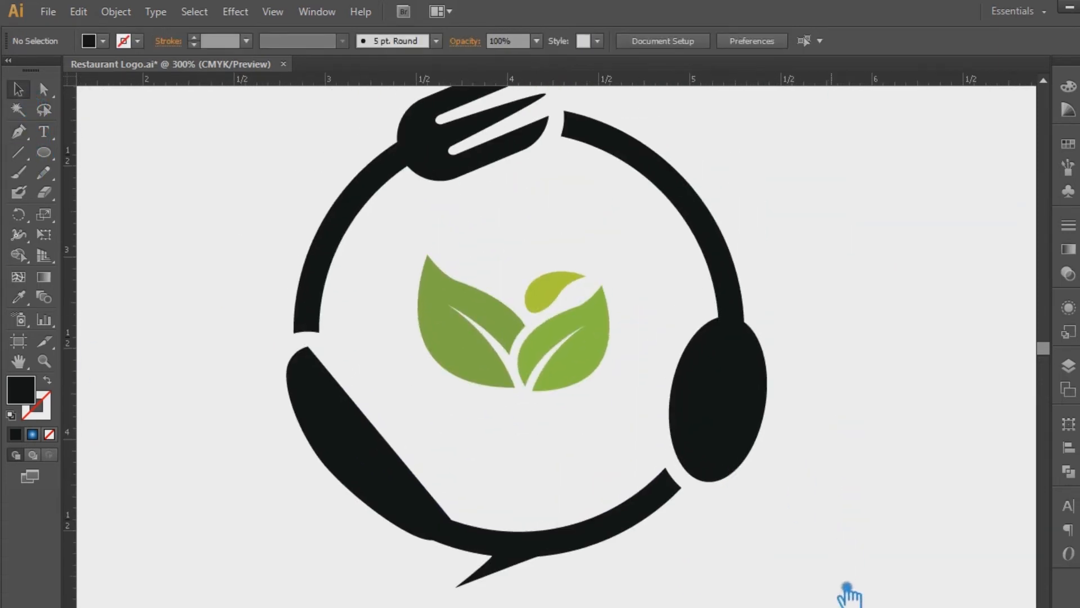
click(337, 252)
key(p)
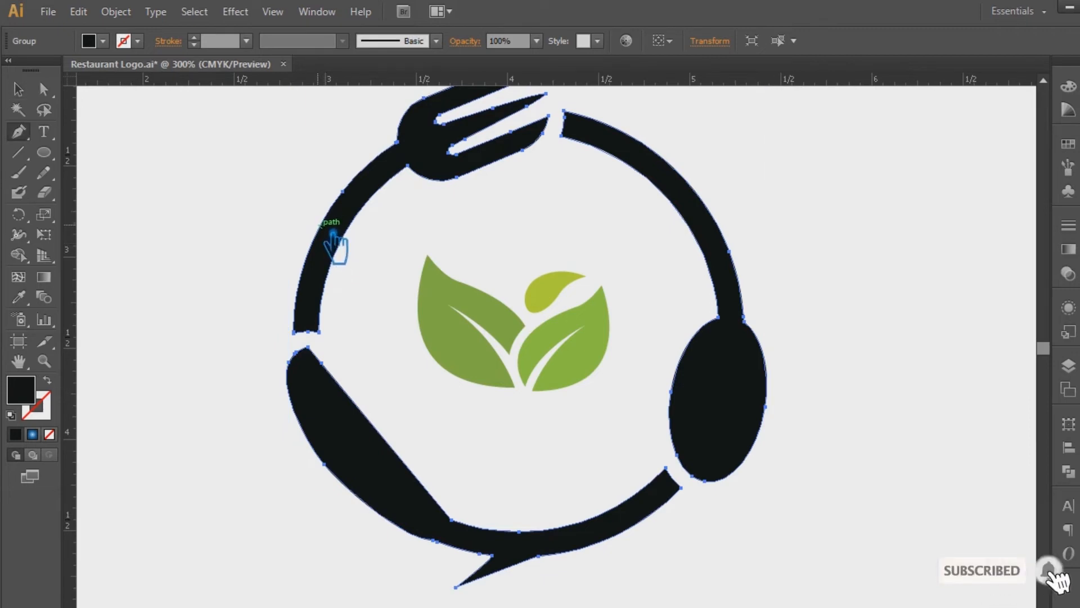
click(373, 181)
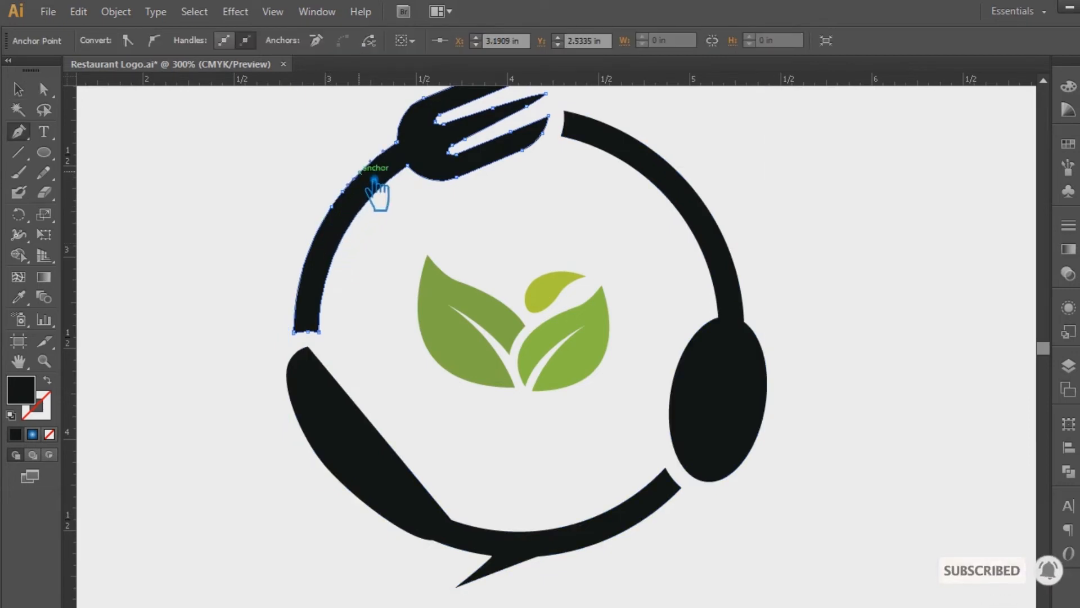
key(a)
drag(360, 197, 357, 117)
Refine the base of the fork's thorn and convert its anchor to a sharp corner point
drag(566, 238, 583, 279)
drag(372, 155, 381, 164)
click(34, 136)
drag(34, 137, 105, 198)
click(18, 90)
click(888, 229)
Add anchor points on the outer edge of the spoon's handle above the bowl and pull the middle one down-right into a thorn
click(749, 280)
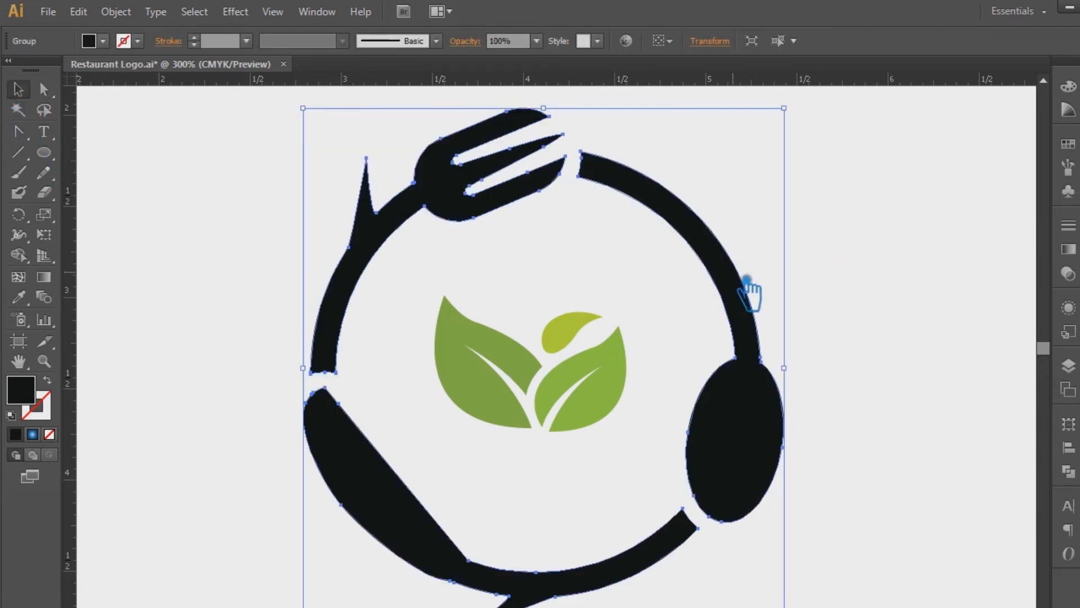
drag(42, 149, 70, 128)
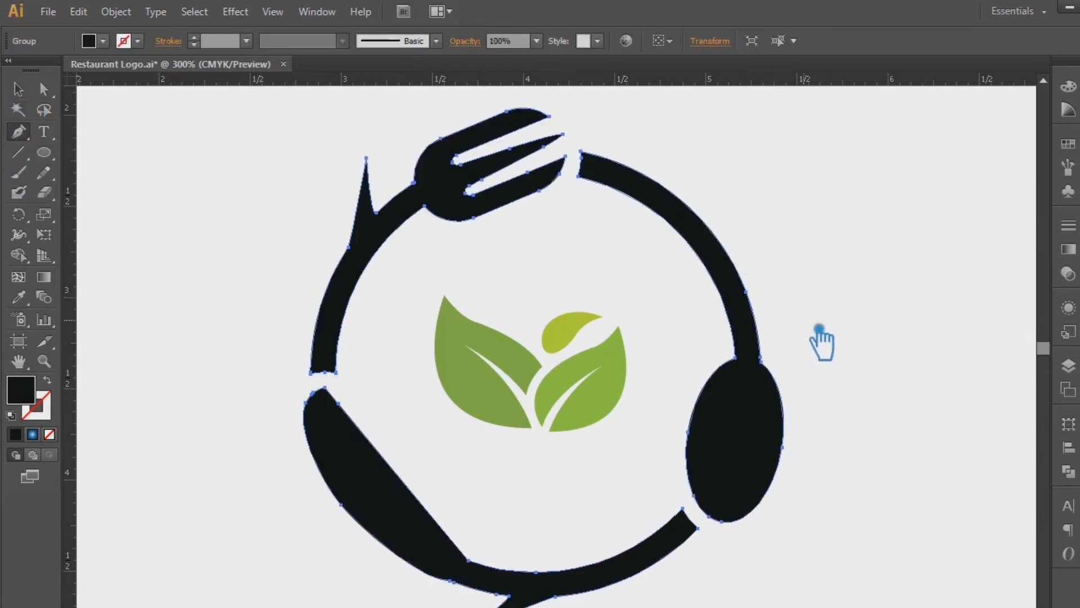
key(a)
click(767, 313)
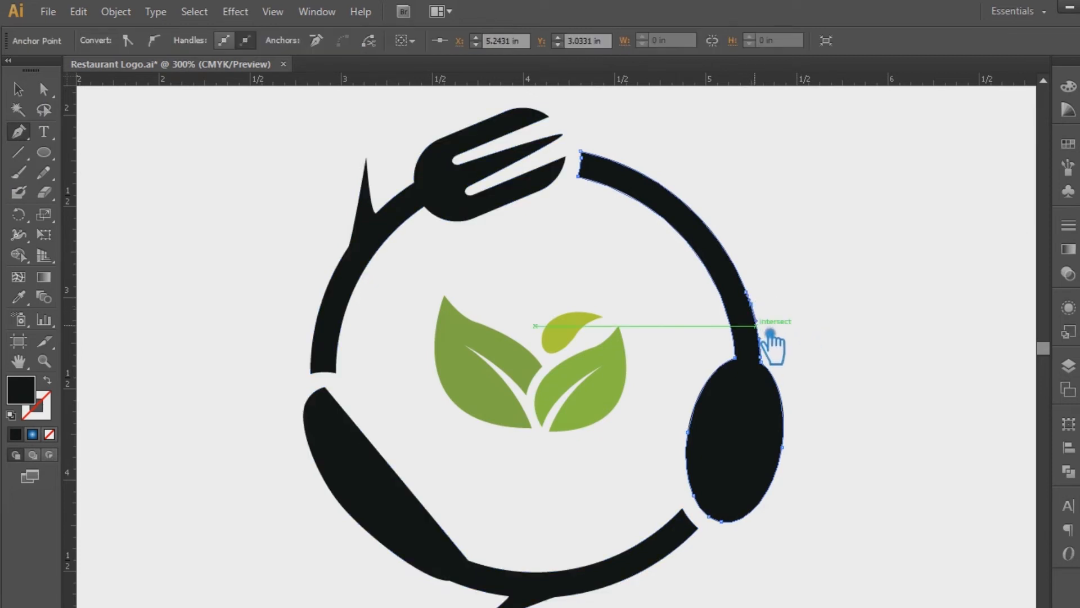
drag(767, 312, 819, 357)
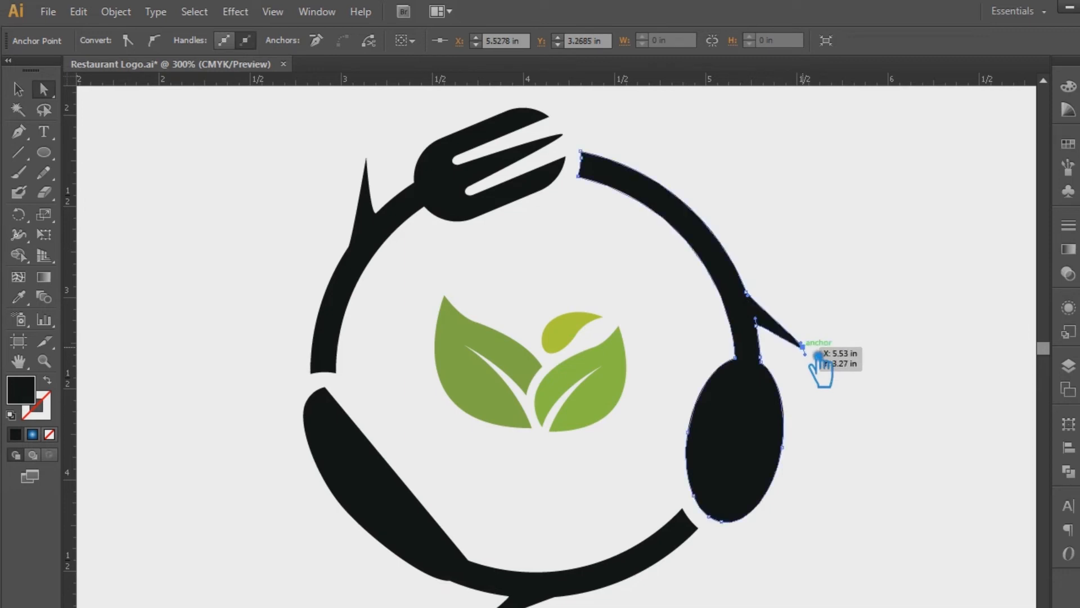
Move the upper base of the spoon's thorn slightly higher by replacing its anchor point, and convert the tip to a sharp corner
key(p)
click(744, 286)
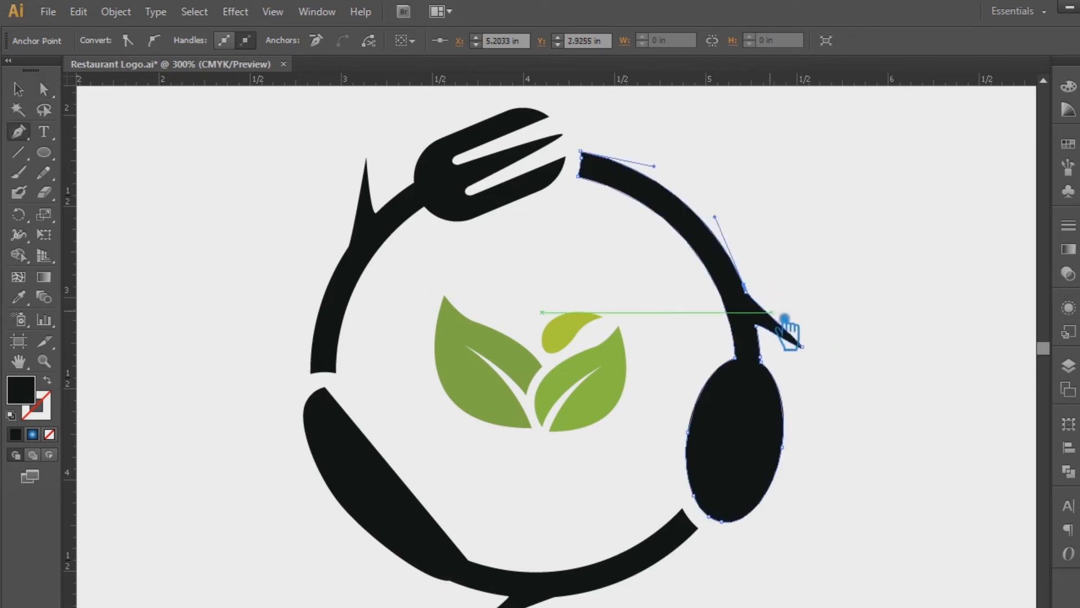
click(746, 295)
key(ctrl+z)
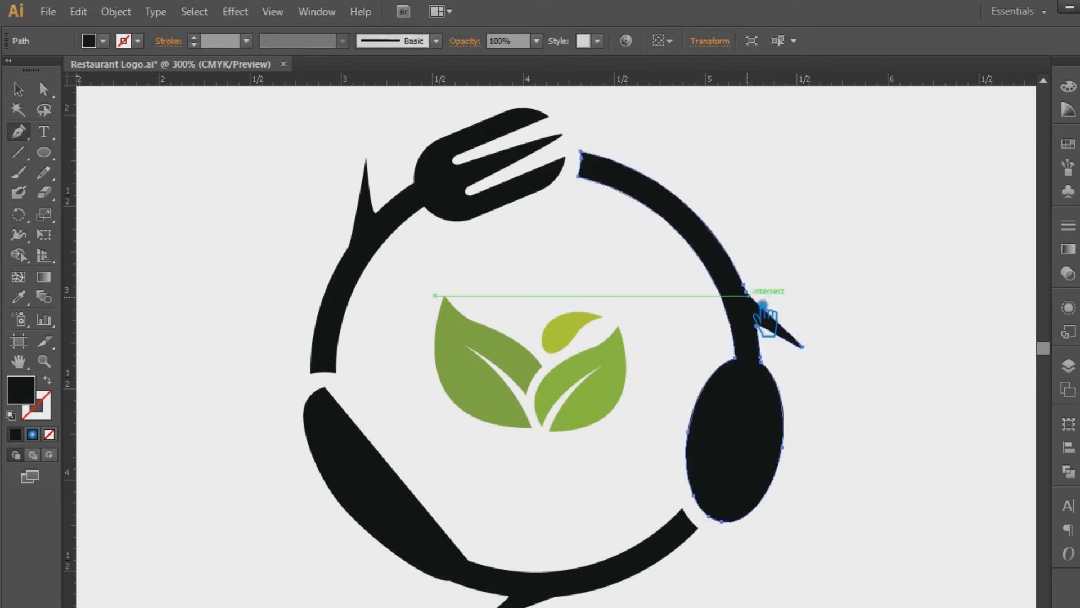
click(746, 294)
drag(18, 131, 120, 194)
click(803, 347)
click(19, 89)
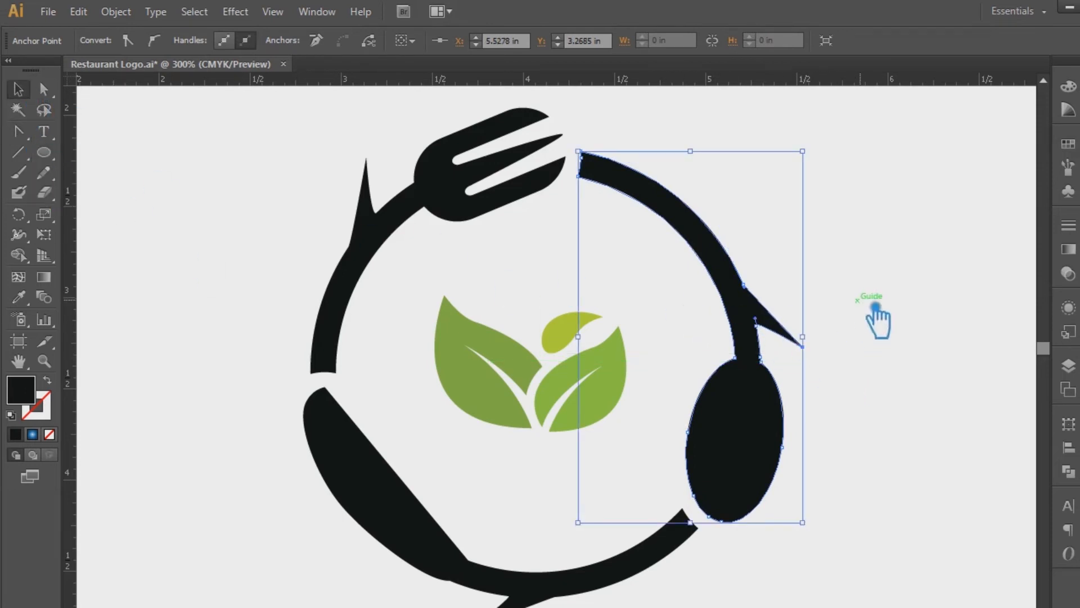
click(875, 306)
Clean up the anchor points at the left base of the thorn on the knife's arc
drag(905, 363, 909, 322)
click(559, 559)
key(a)
key(p)
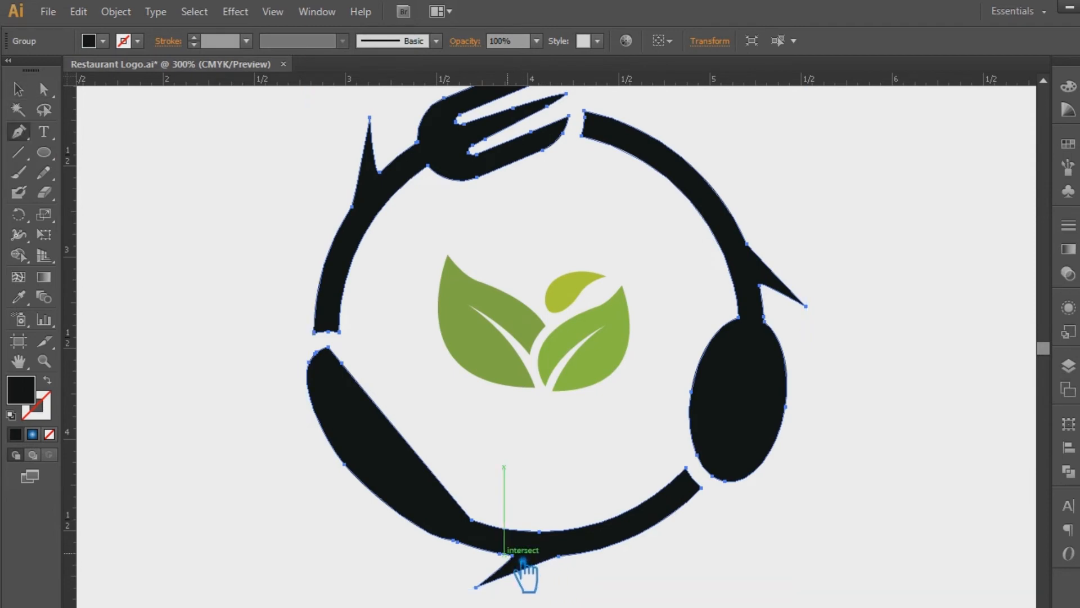
click(510, 556)
click(513, 556)
click(20, 90)
click(906, 224)
key(ctrl+minus)
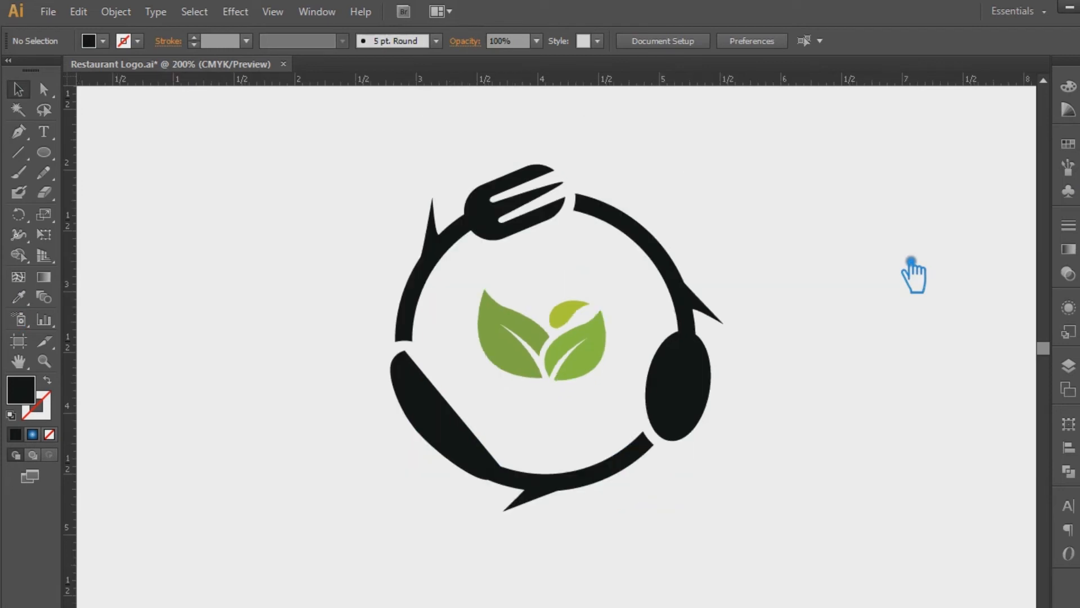
Replace the small leaf with a small yellow-green circle above the gap between the two large leaves
drag(789, 366, 773, 366)
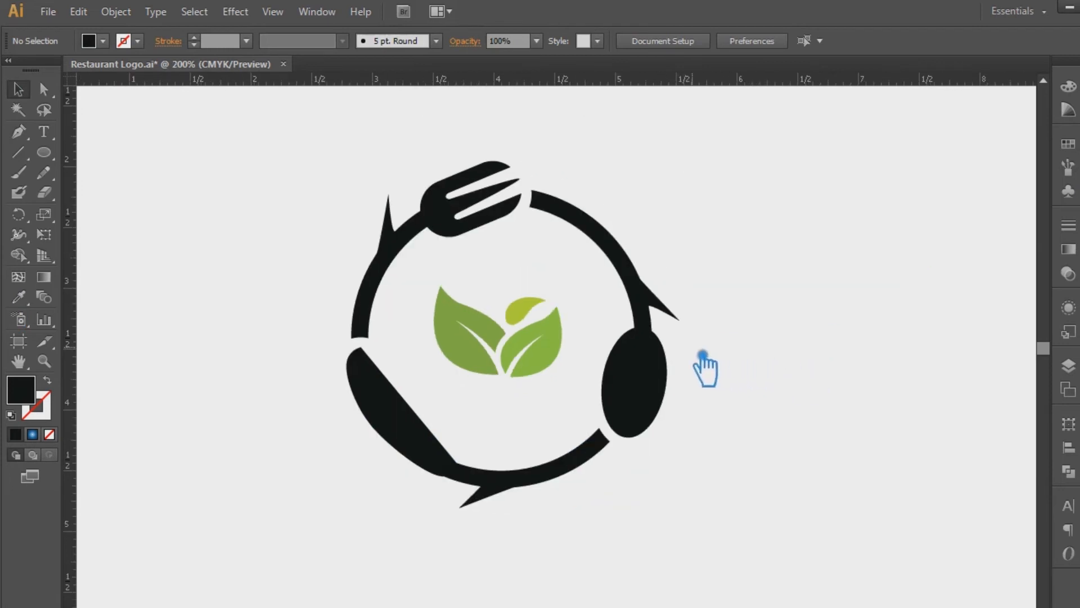
click(529, 307)
key(Delete)
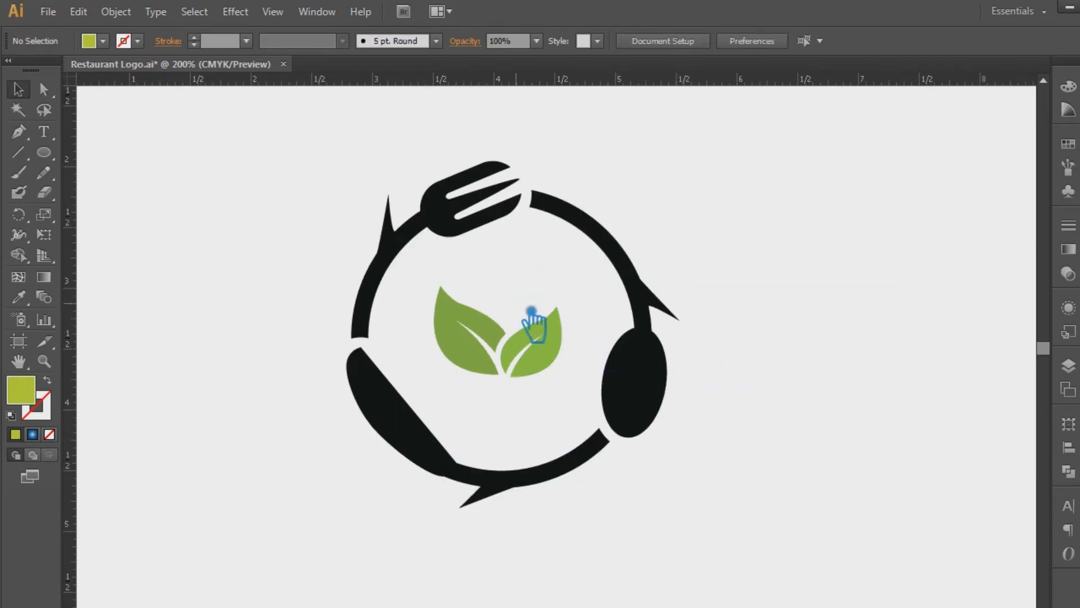
click(543, 356)
click(585, 400)
key(ctrl+z)
drag(564, 308, 514, 314)
key(Delete)
click(18, 89)
click(570, 263)
click(585, 418)
Group the two leaves with the circle, then enlarge the group slightly and center it inside the ring
drag(564, 391, 414, 289)
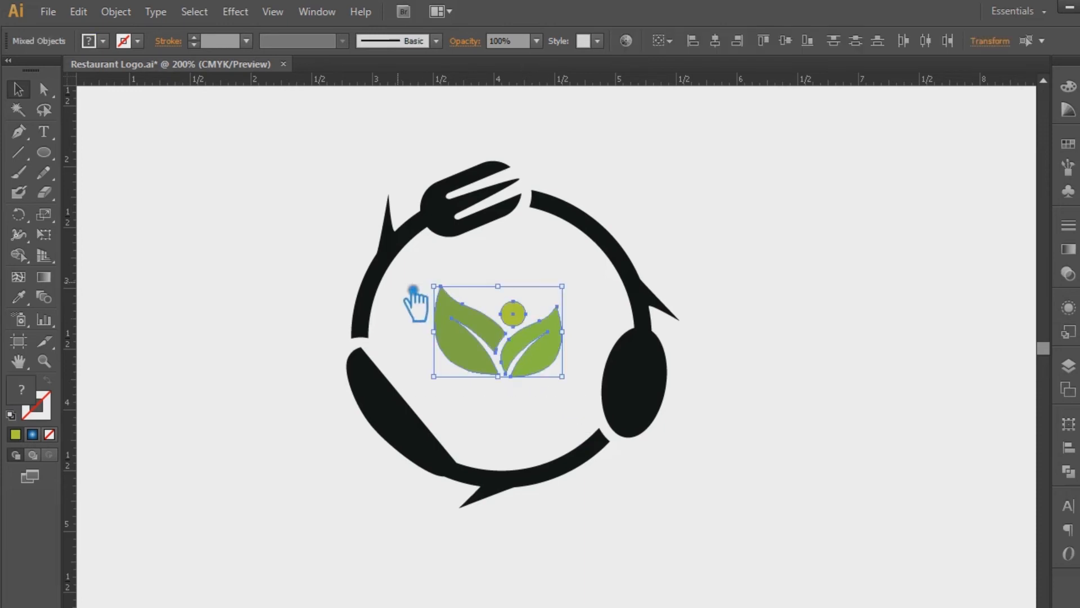
key(ctrl+g)
click(554, 414)
click(535, 369)
drag(561, 377, 543, 388)
click(829, 447)
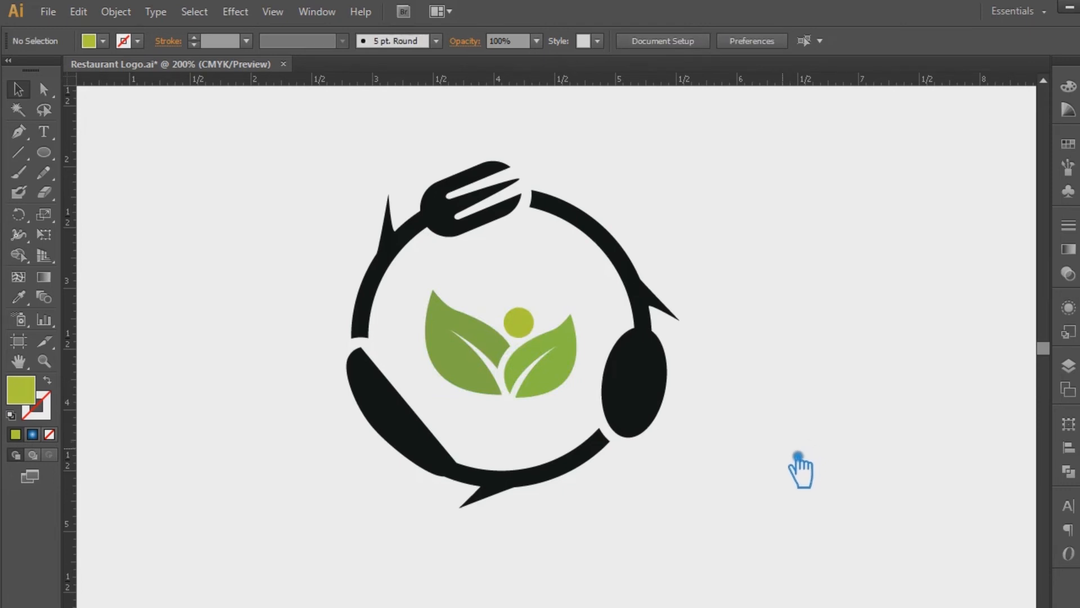
Ungroup the cutlery ring into its separate fork, spoon and knife segments
click(565, 389)
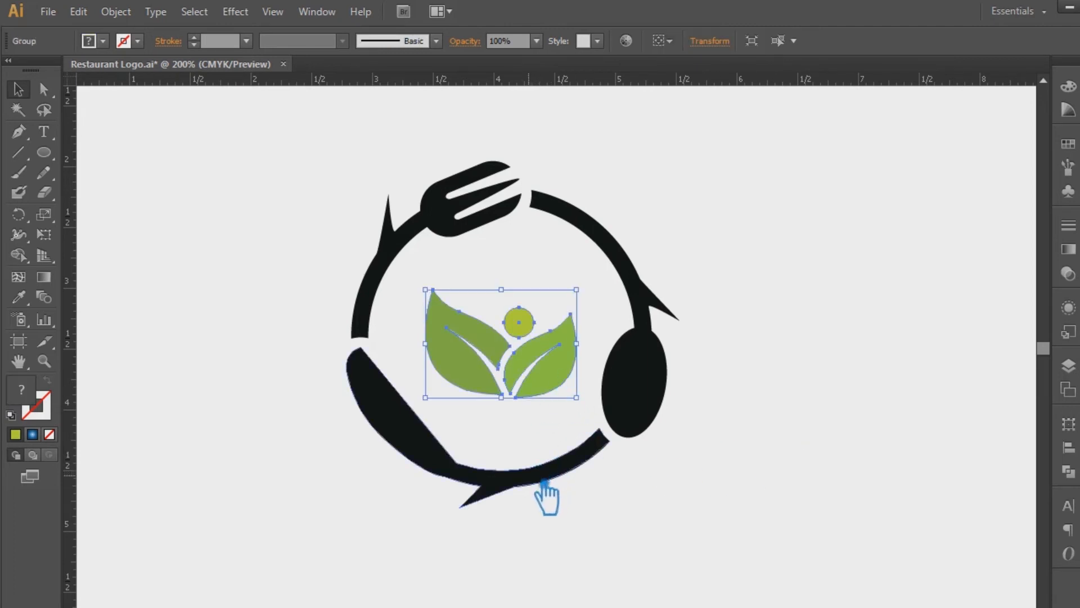
click(656, 395)
right_click(654, 394)
click(675, 484)
Fill the spoon segment of the ring with orange #DD640A
click(663, 406)
key(i)
click(517, 319)
double_click(21, 389)
drag(751, 277, 771, 303)
drag(685, 150, 701, 132)
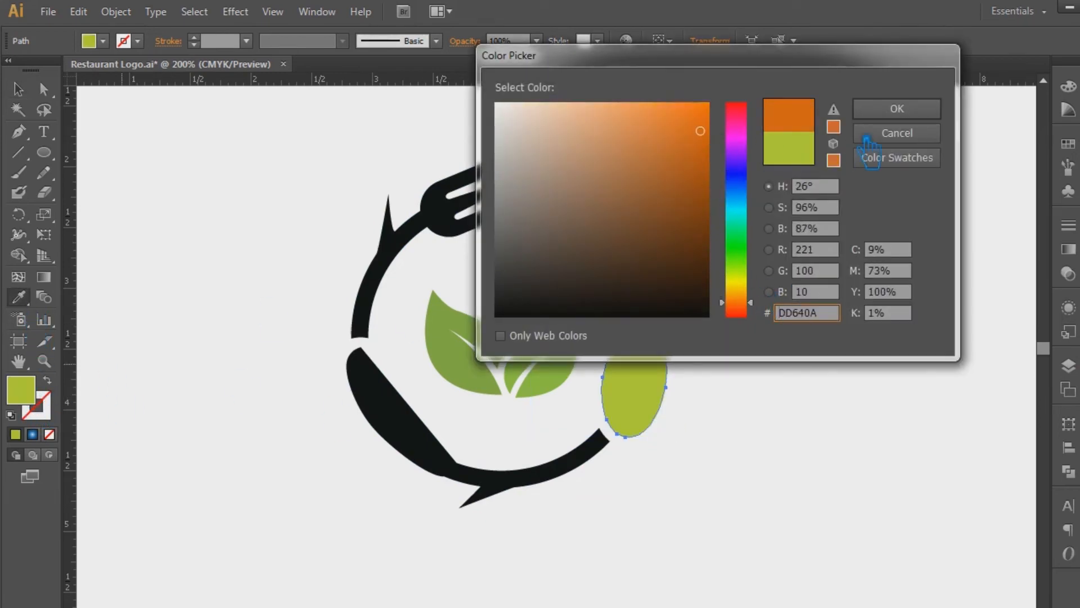
click(898, 110)
click(246, 194)
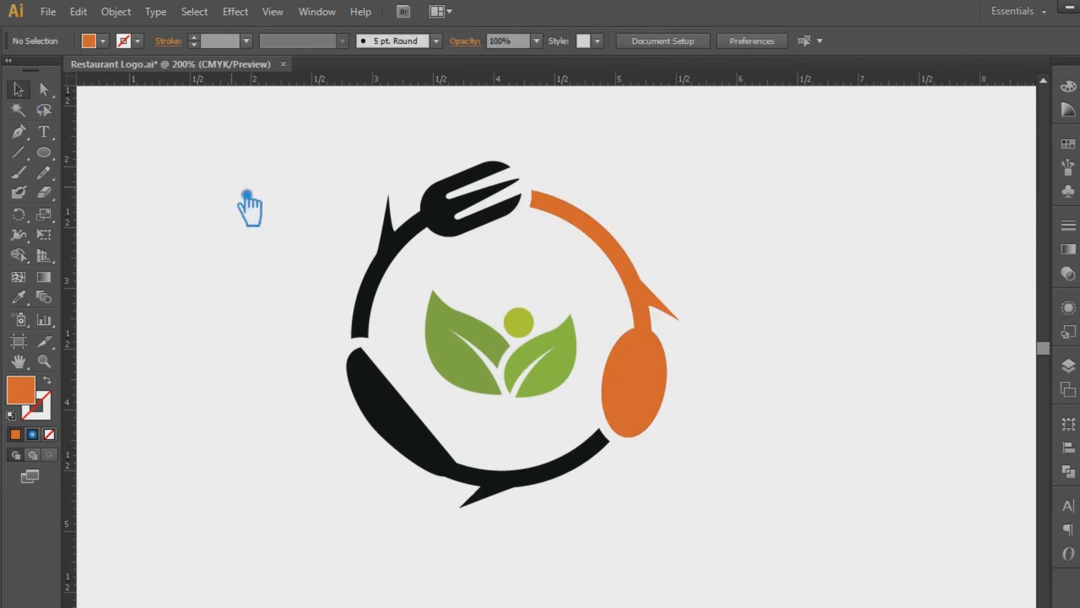
Match the knife segment's fill to the left leaf's darker green with the Eyedropper
click(504, 500)
key(i)
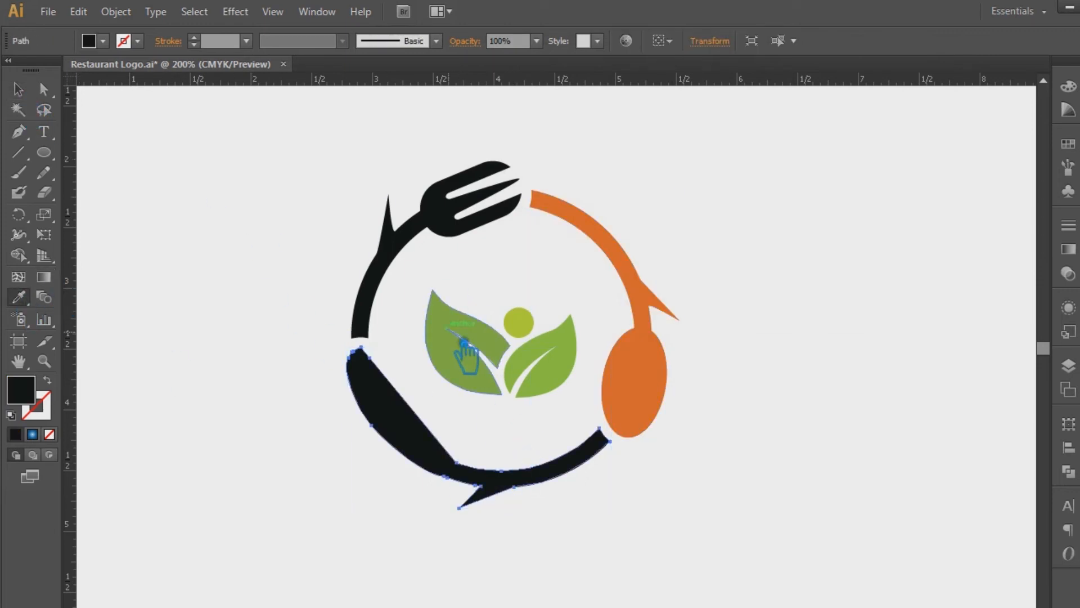
click(465, 337)
key(v)
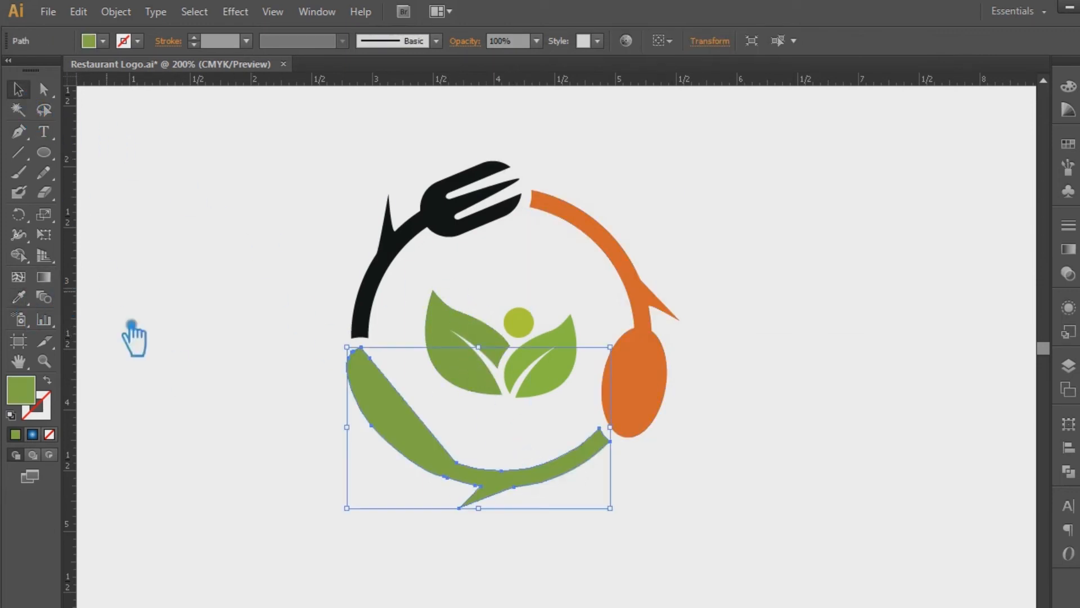
Darken the knife segment's fill to green #577720
double_click(26, 400)
click(650, 215)
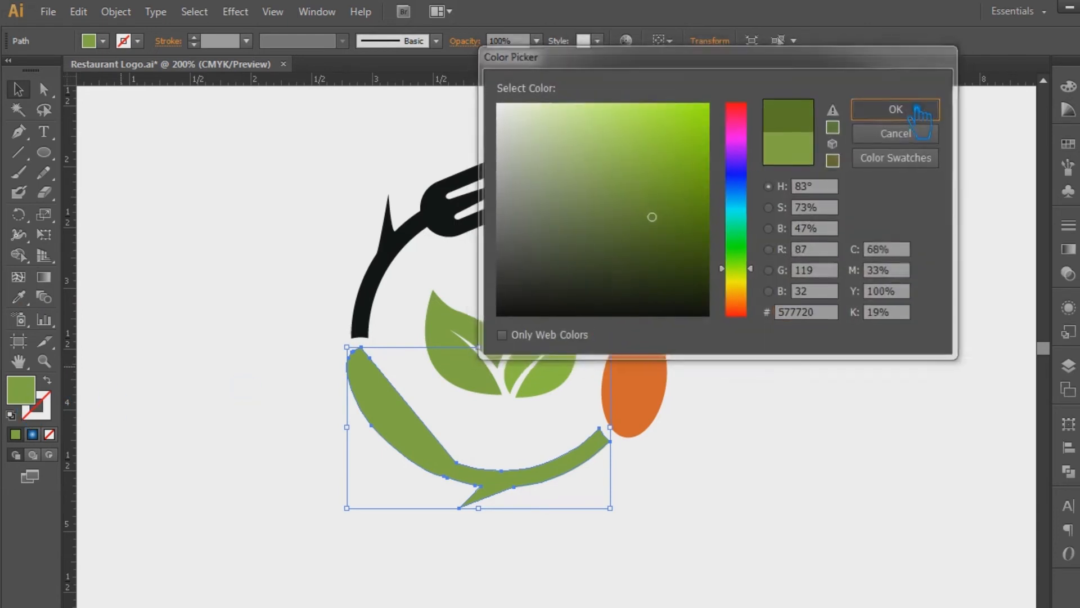
click(898, 106)
click(865, 264)
Match the left leaf's fill to the knife segment's dark green with the Eyedropper
key(a)
click(471, 378)
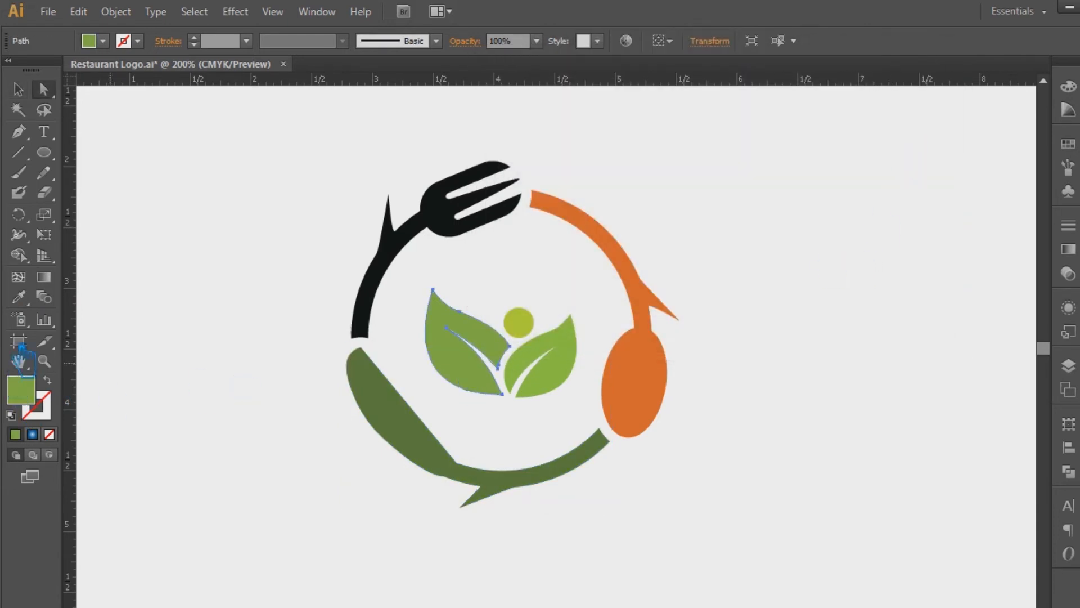
click(410, 400)
key(v)
Fill the right leaf with a deeper medium green that stays lighter than the left leaf
shift+click(559, 332)
click(585, 398)
key(a)
click(557, 369)
double_click(20, 389)
click(661, 178)
click(926, 108)
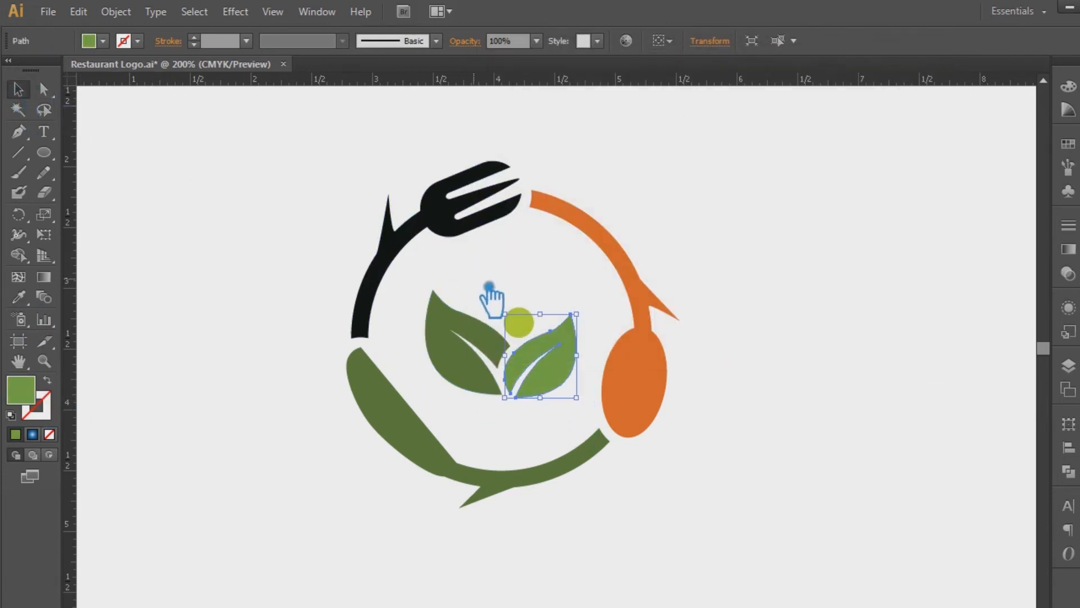
Match the center circle's fill to the right leaf's green with the Eyedropper
click(518, 321)
click(19, 297)
click(569, 384)
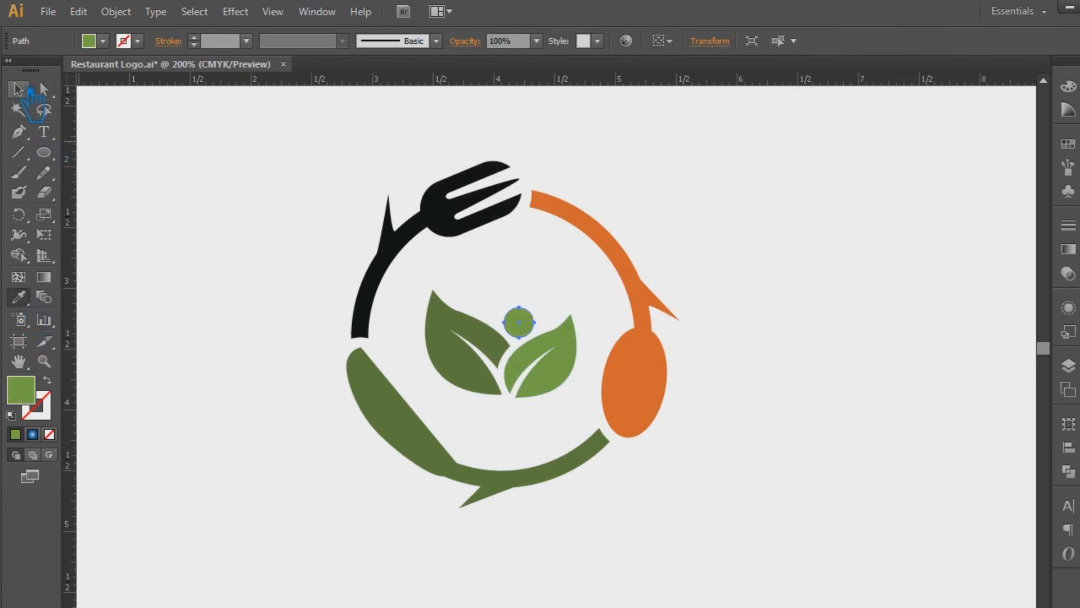
click(18, 90)
click(128, 155)
Sample the spoon's orange onto the fork segment and shift its fill to amber #D88827
key(a)
click(392, 272)
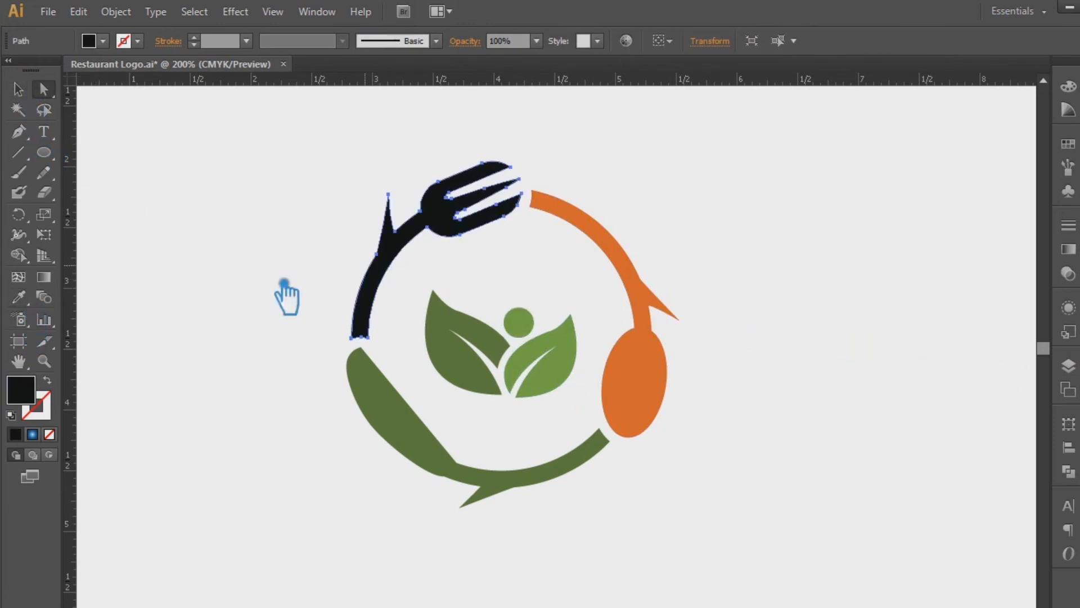
click(545, 330)
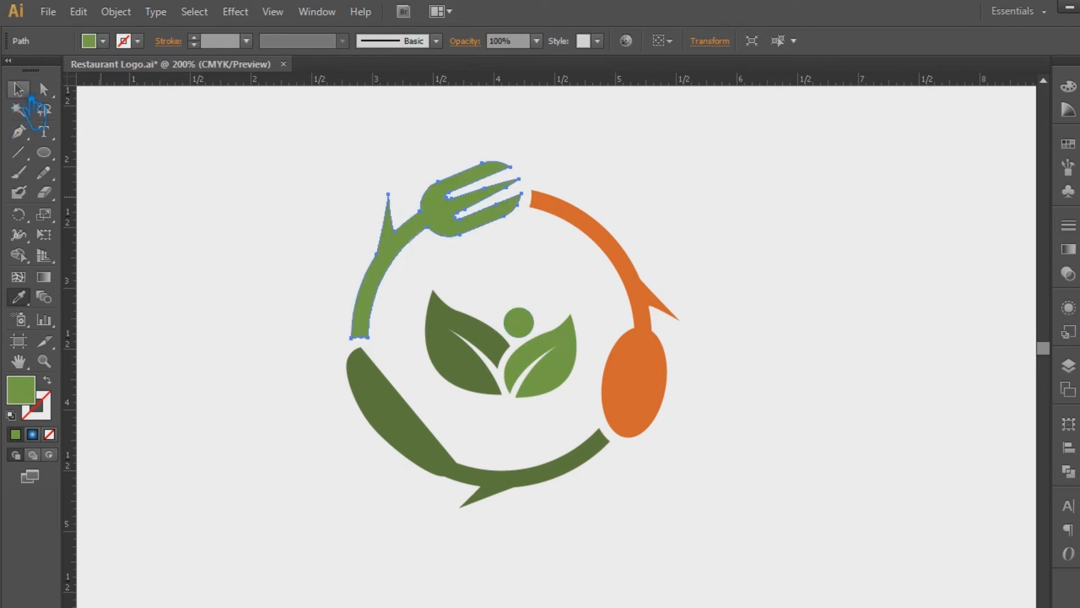
click(639, 265)
double_click(21, 390)
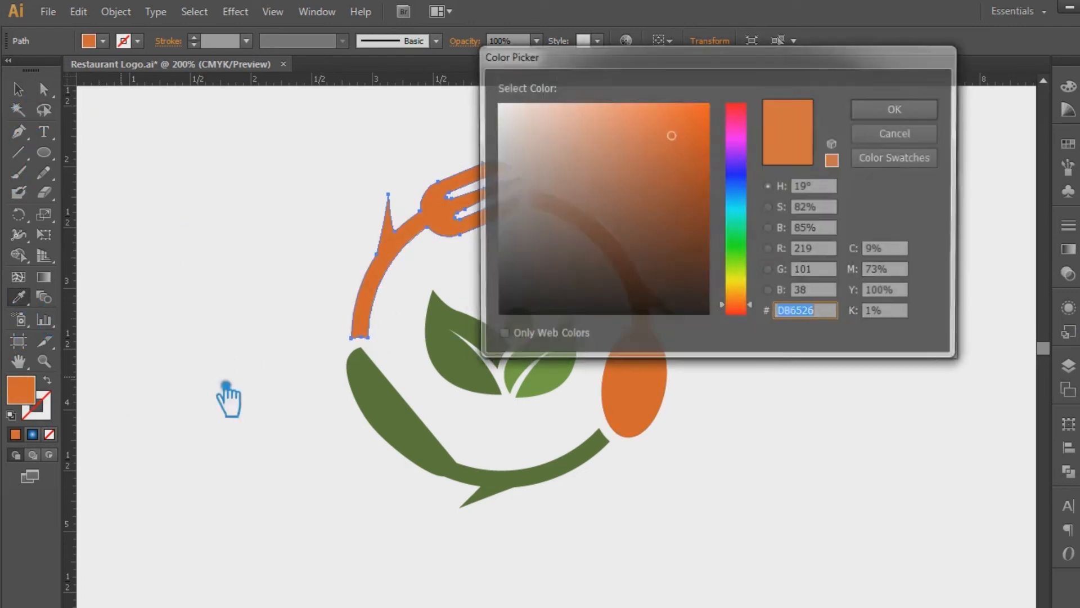
drag(763, 306, 763, 299)
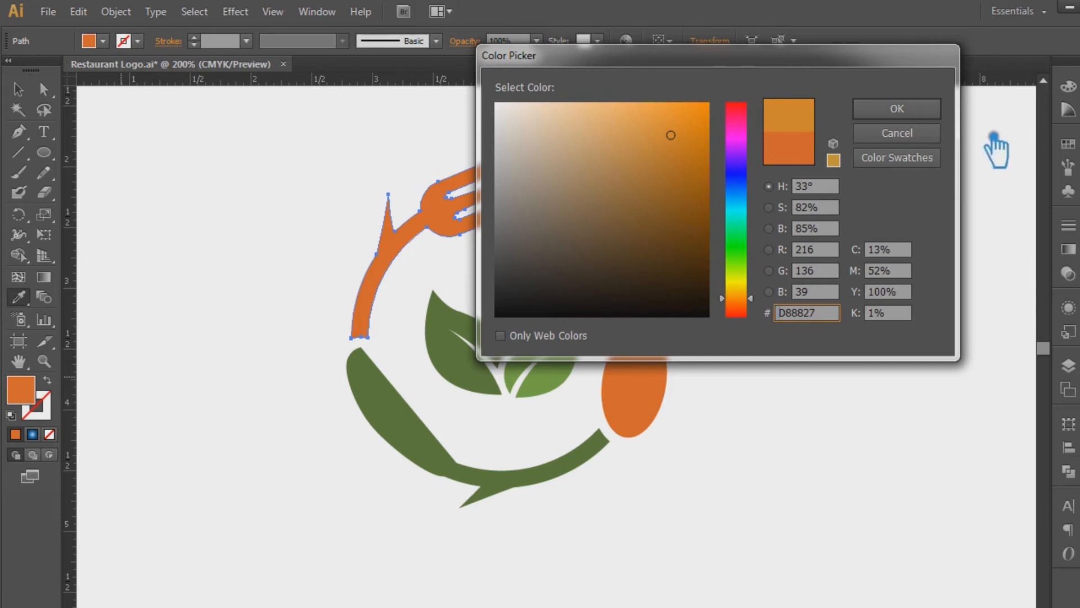
click(917, 115)
click(113, 218)
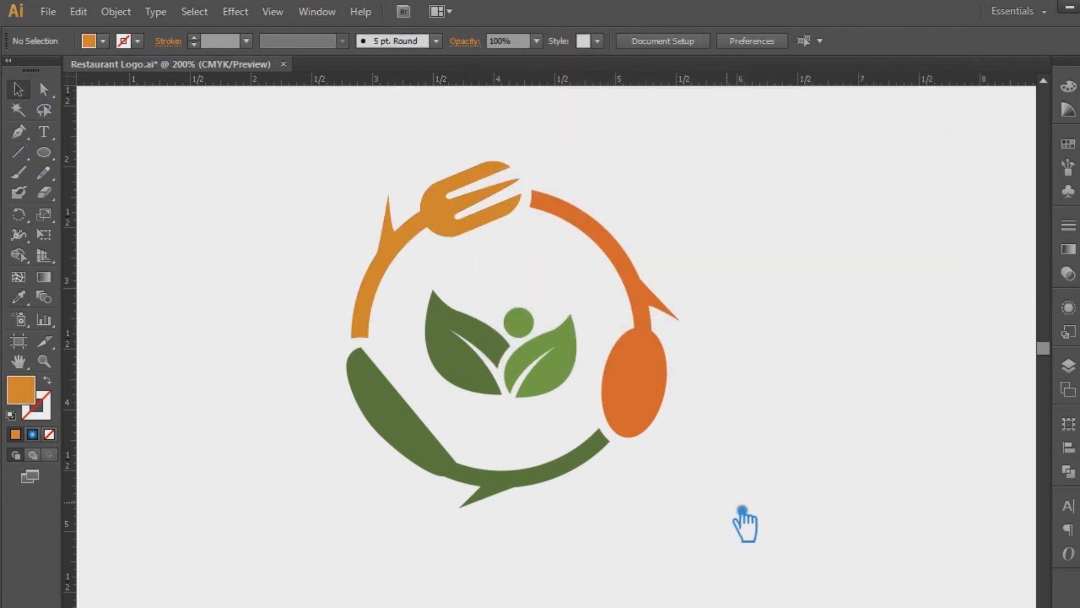
Add the text FRESH RESTAURANT below the ring in Oswald Medium at 36 pt
drag(741, 511, 248, 146)
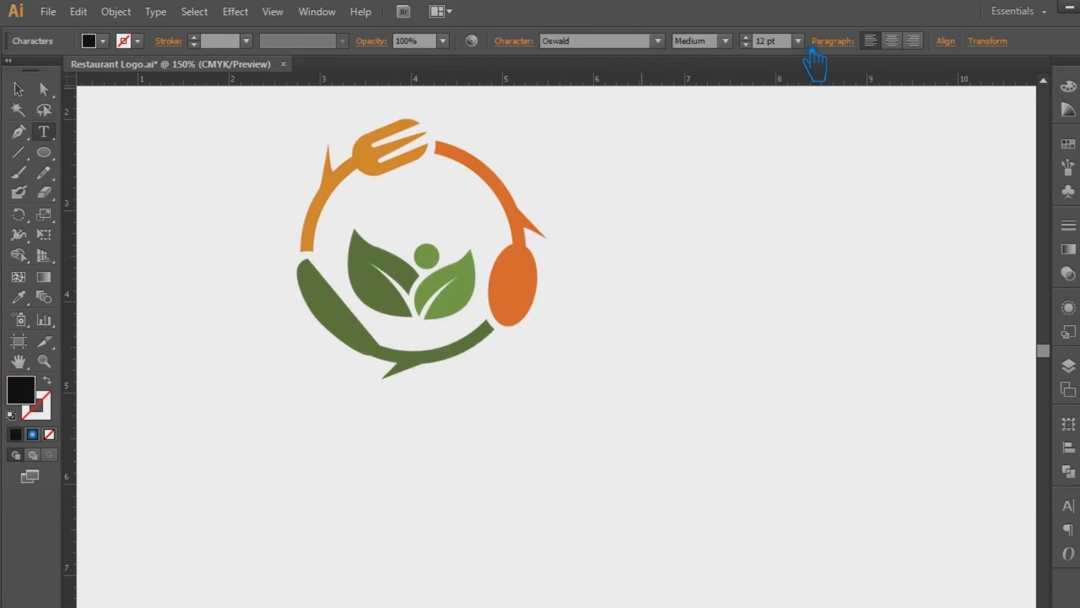
click(798, 41)
click(787, 292)
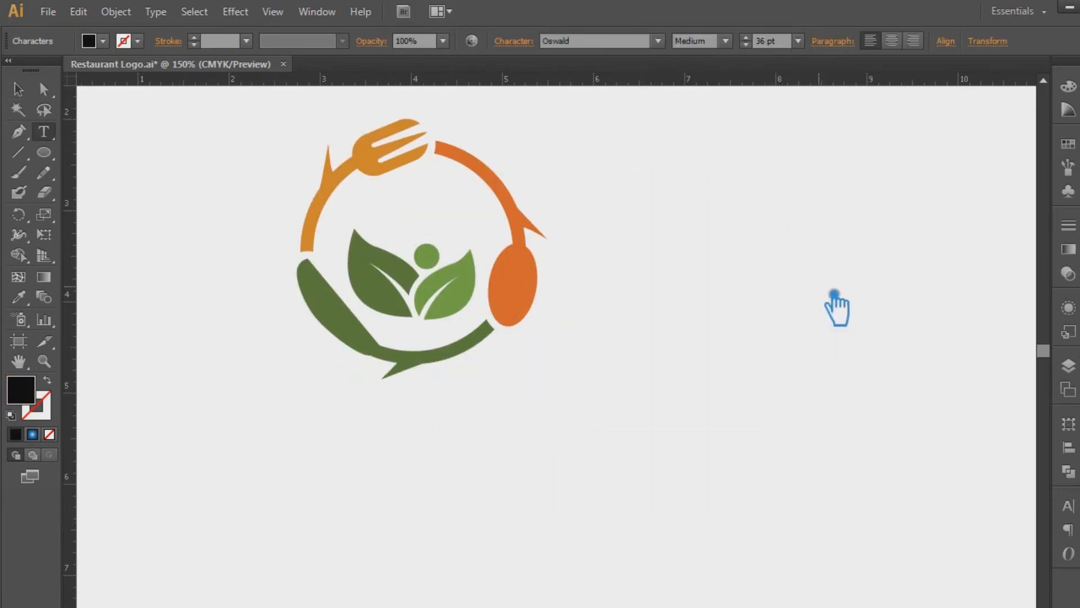
click(513, 41)
click(366, 220)
text(FRESH RES)
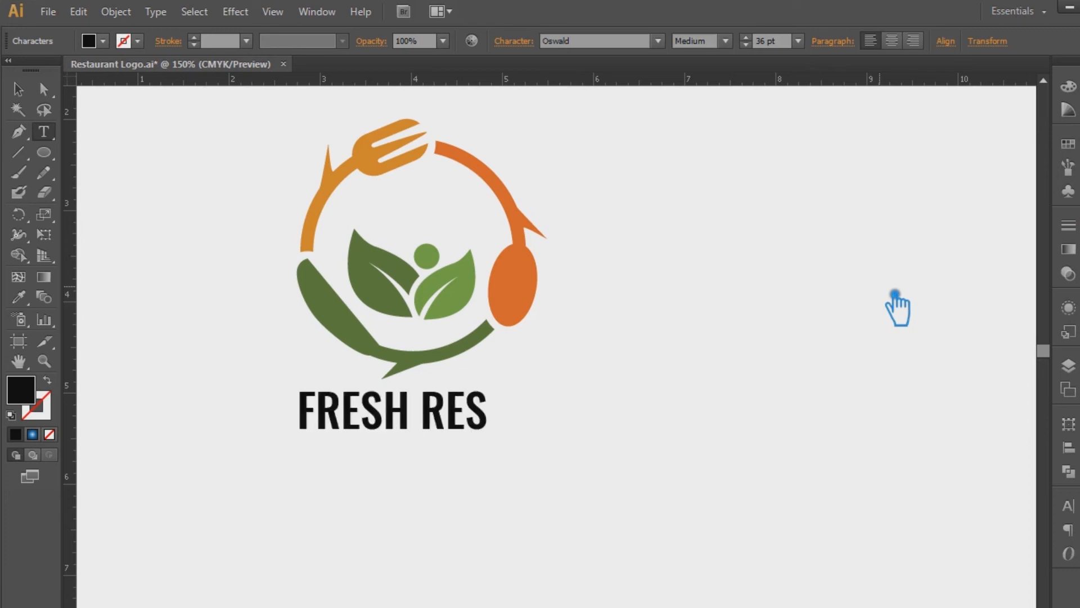
text(TAURANT)
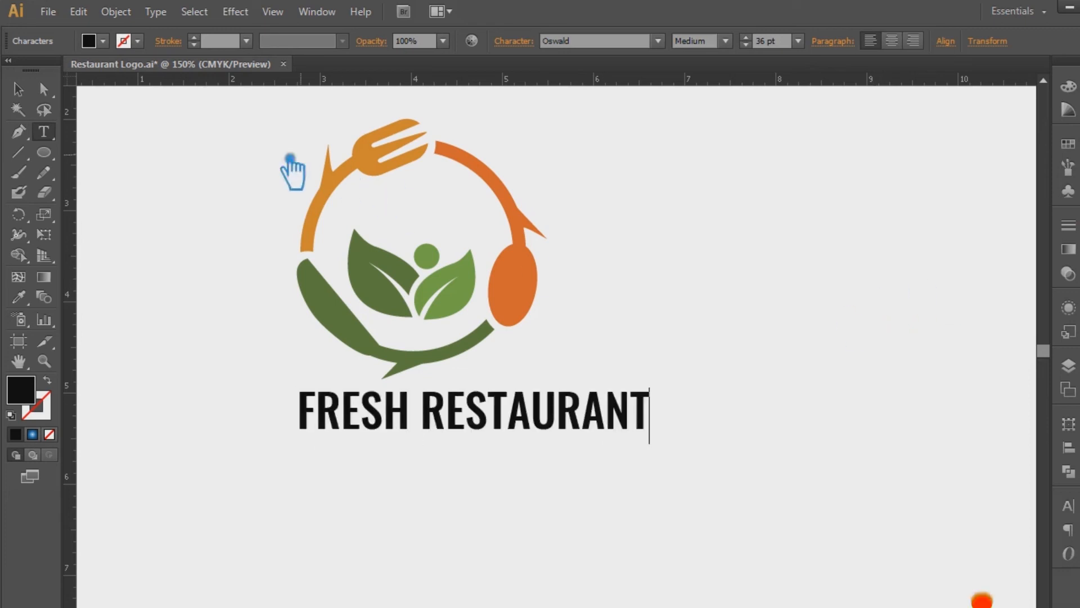
click(18, 88)
click(687, 296)
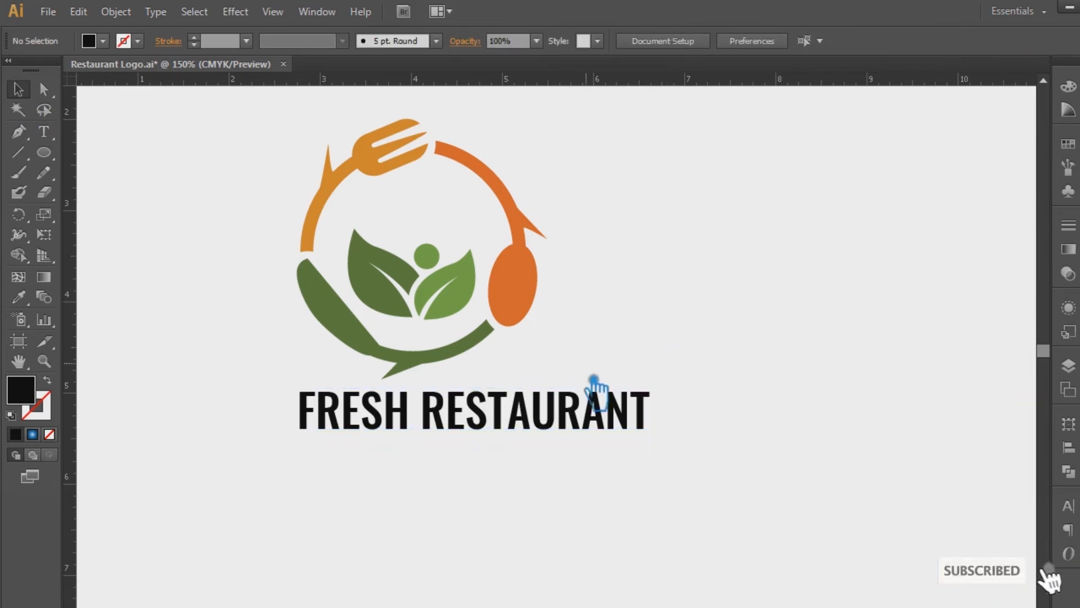
Tighten the FRESH RESTAURANT text's tracking to -41 and set its font style to DemiBold
click(577, 420)
click(526, 51)
click(492, 141)
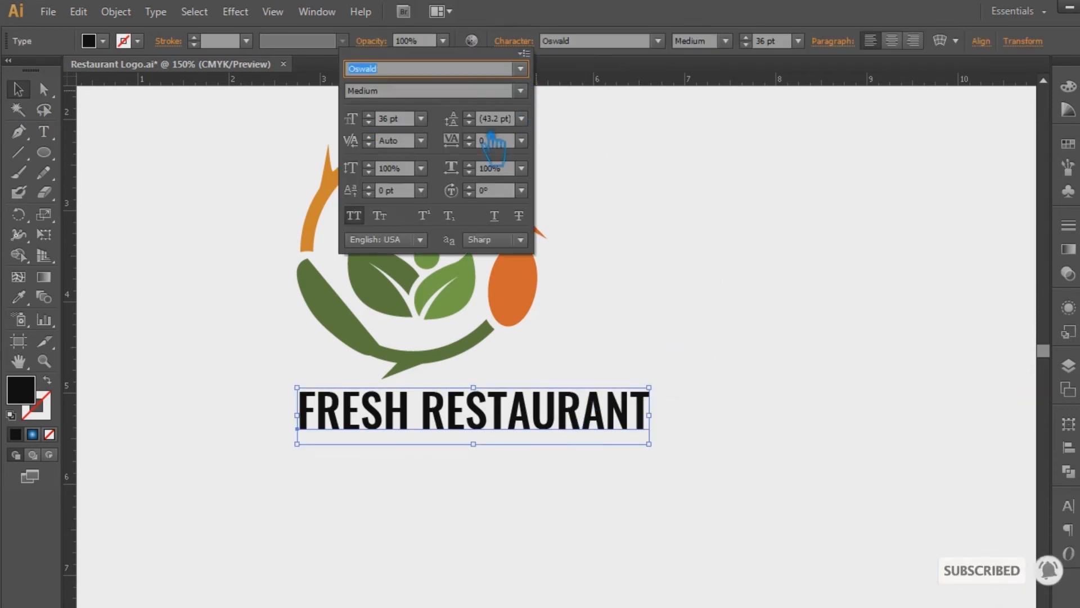
scroll(487, 146, down, 15)
scroll(487, 146, down, 8)
click(520, 91)
click(413, 197)
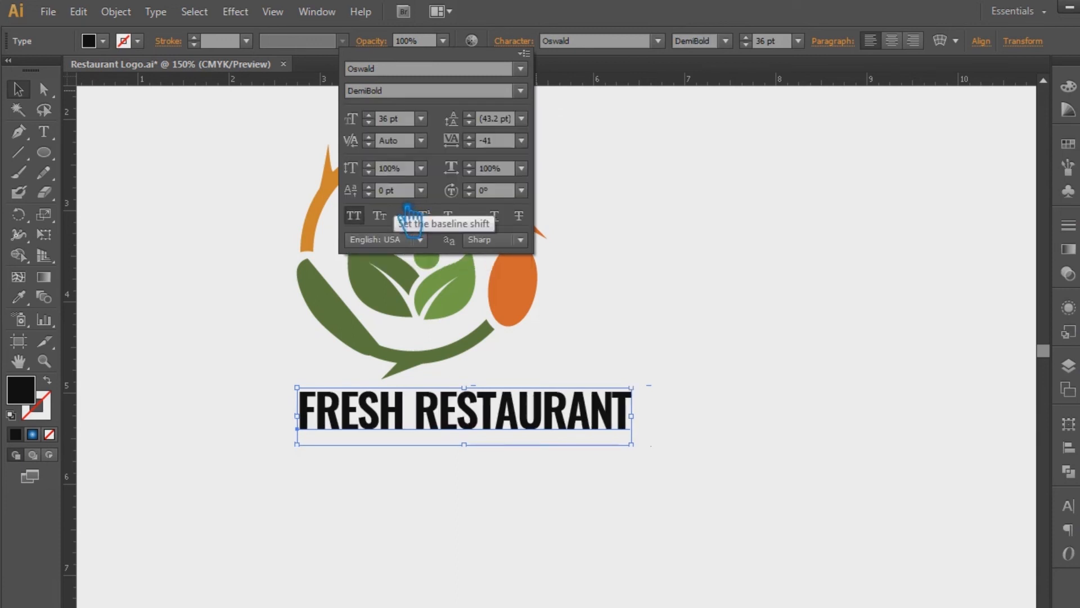
Set the tracking of the FRESH RESTAURANT text to -50
scroll(483, 150, down, 9)
scroll(484, 151, down, 6)
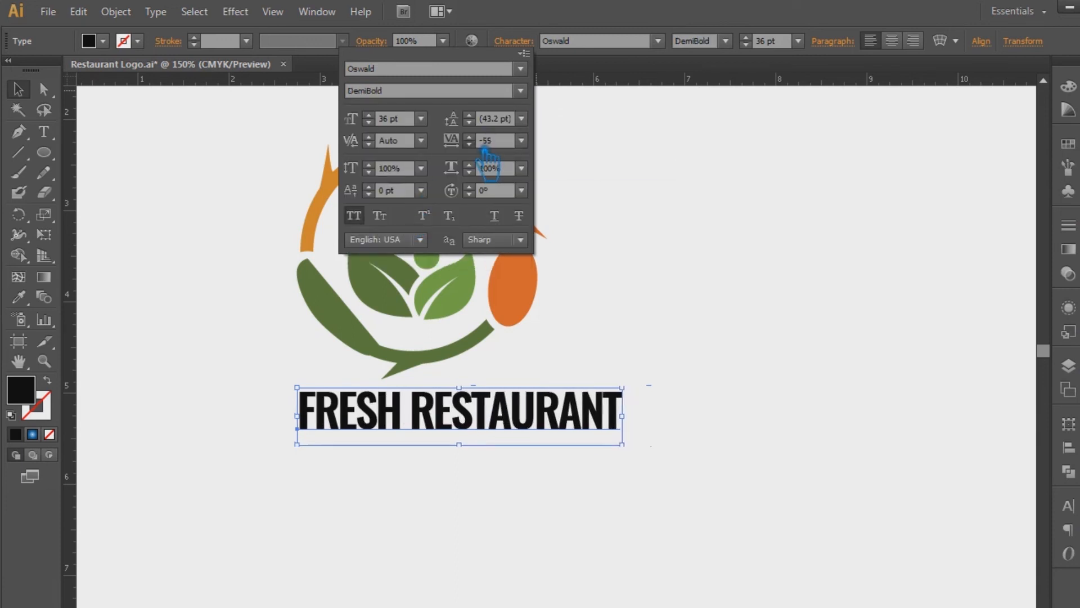
scroll(485, 150, down, 18)
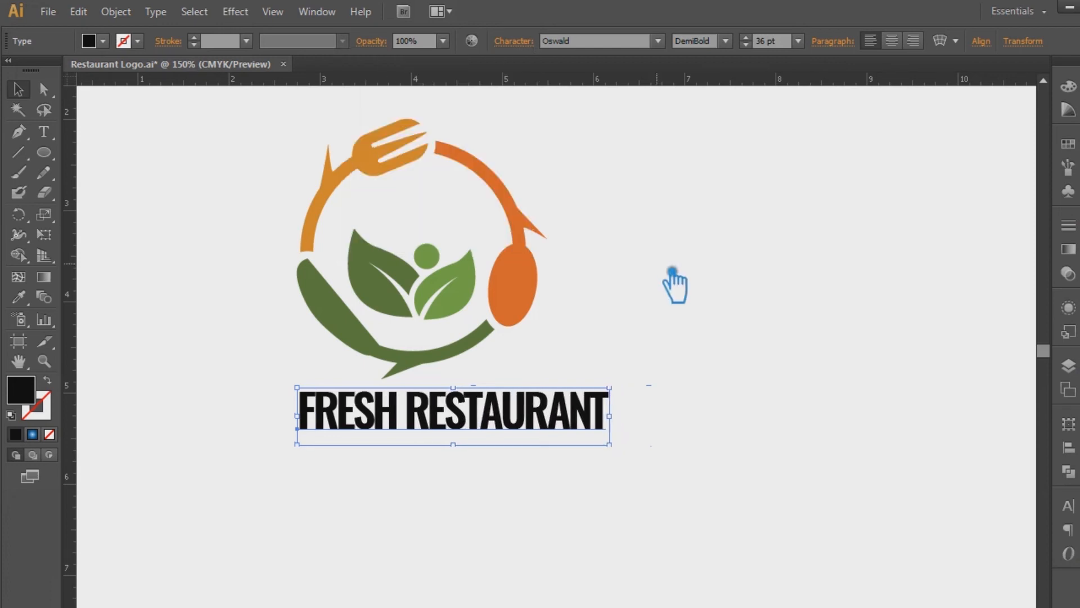
click(514, 40)
scroll(485, 148, up, 20)
click(690, 212)
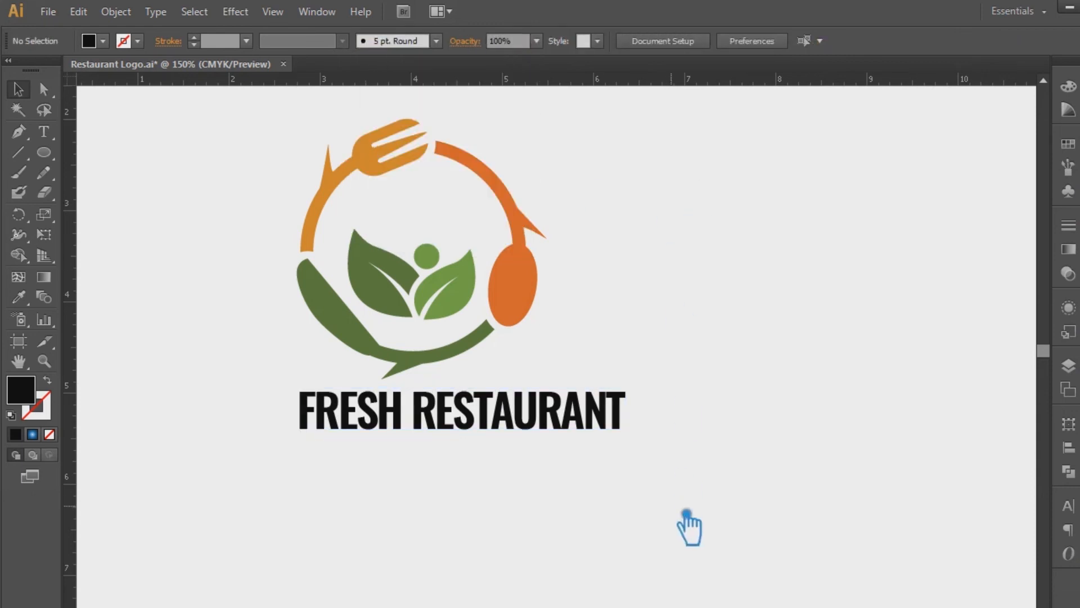
Enlarge the FRESH RESTAURANT text to 54 pt and move it beneath the emblem
click(543, 412)
scroll(764, 44, up, 6)
scroll(764, 44, up, 12)
drag(586, 408, 504, 445)
Move the emblem slightly up and center it horizontally with the FRESH RESTAURANT text
click(619, 323)
drag(735, 339, 807, 328)
click(478, 265)
right_click(479, 268)
click(687, 302)
drag(450, 254, 453, 249)
click(680, 374)
drag(680, 373, 355, 164)
click(747, 364)
drag(694, 520, 630, 510)
mouse_move(725, 501)
mouse_down()
mouse_move(754, 396)
mouse_move(729, 503)
mouse_up()
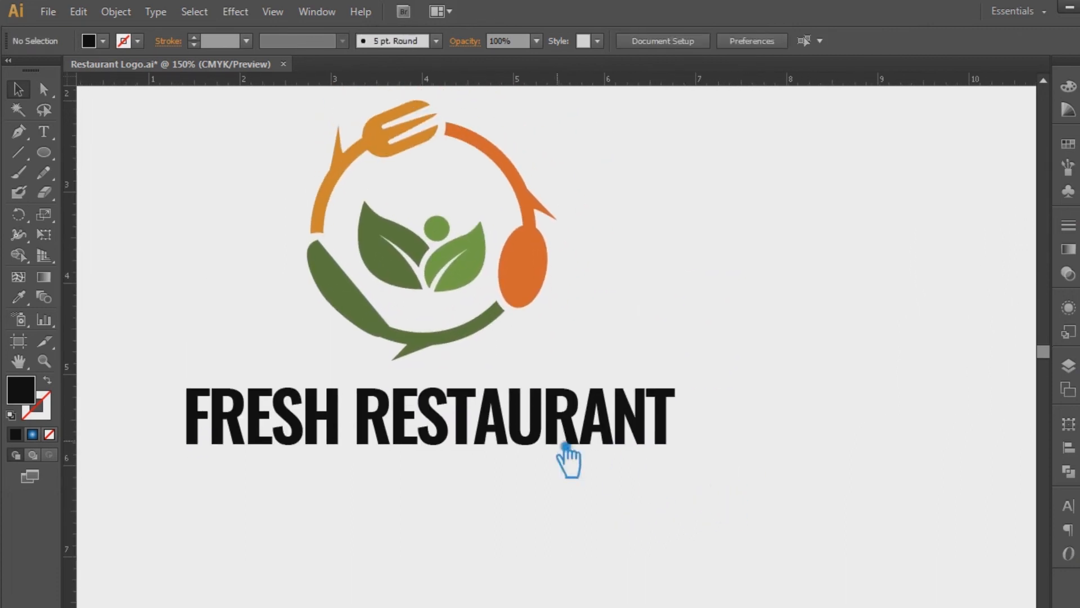
Create a reduced copy of the restaurant name below it, at about 23 pt, reading TAGLINE GOES HERE
click(511, 441)
drag(511, 441, 514, 513)
drag(674, 537, 608, 519)
click(466, 498)
key(ctrl+a)
text(T)
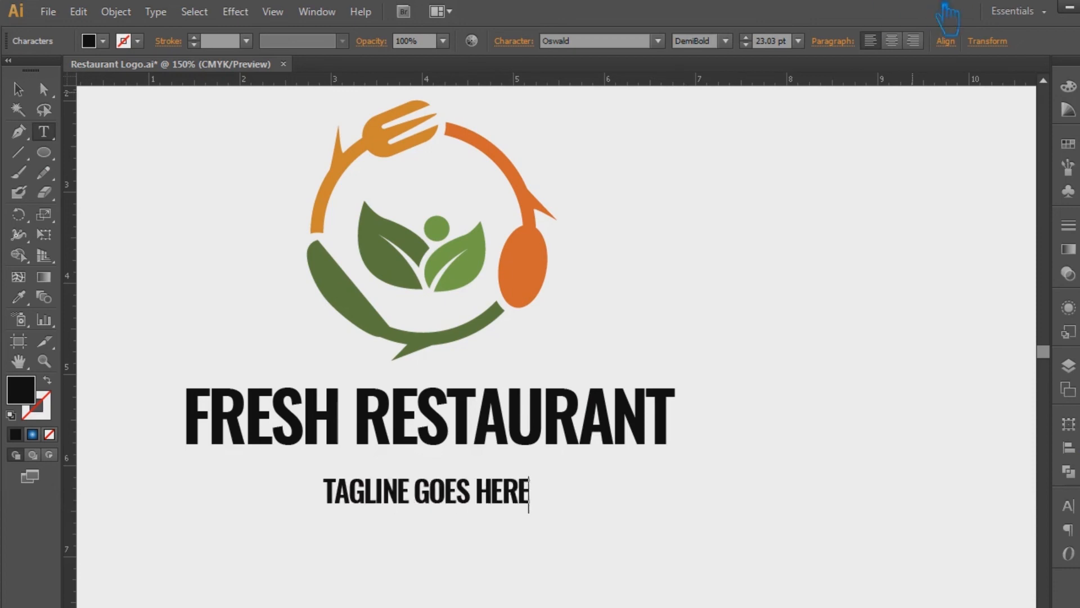
Set the tagline's font size to 15 pt and its tracking to 400
key(Escape)
scroll(762, 48, down, 8)
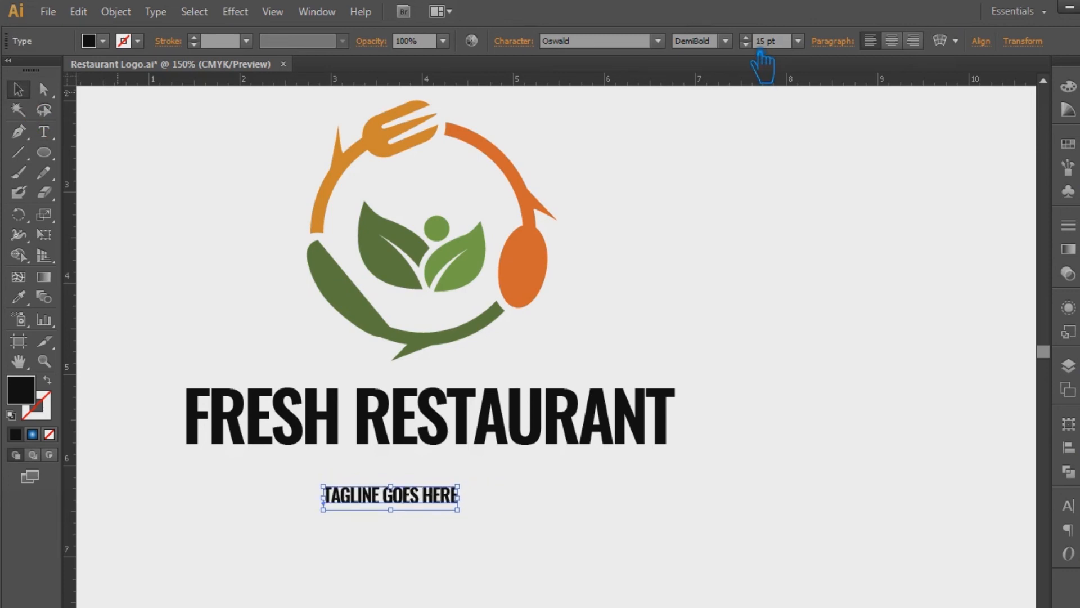
click(527, 40)
click(521, 140)
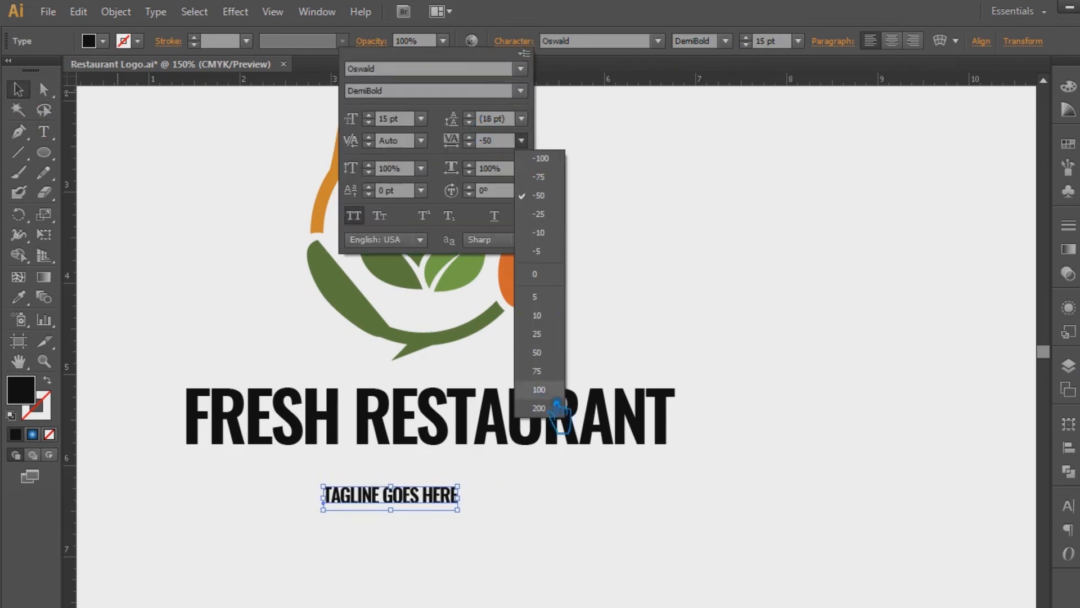
click(554, 414)
click(481, 140)
text(400)
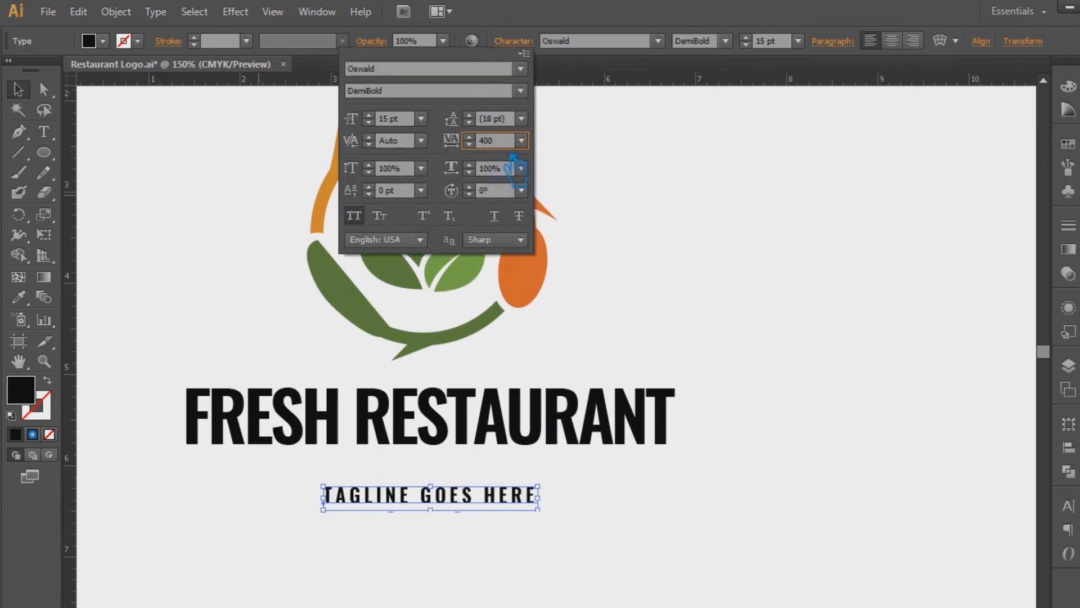
click(495, 119)
click(45, 133)
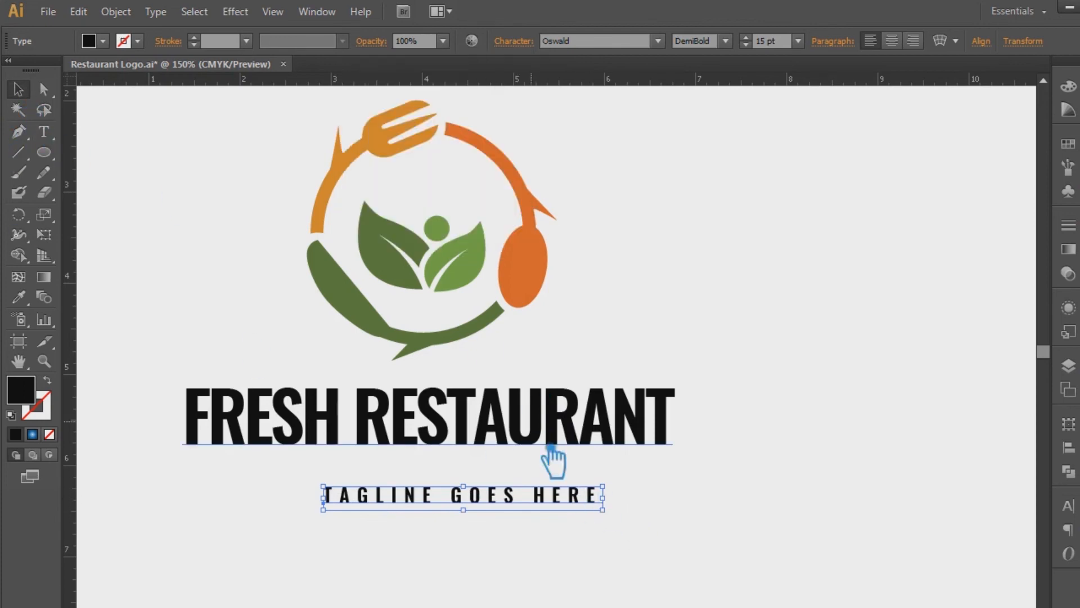
click(45, 132)
drag(600, 502, 644, 511)
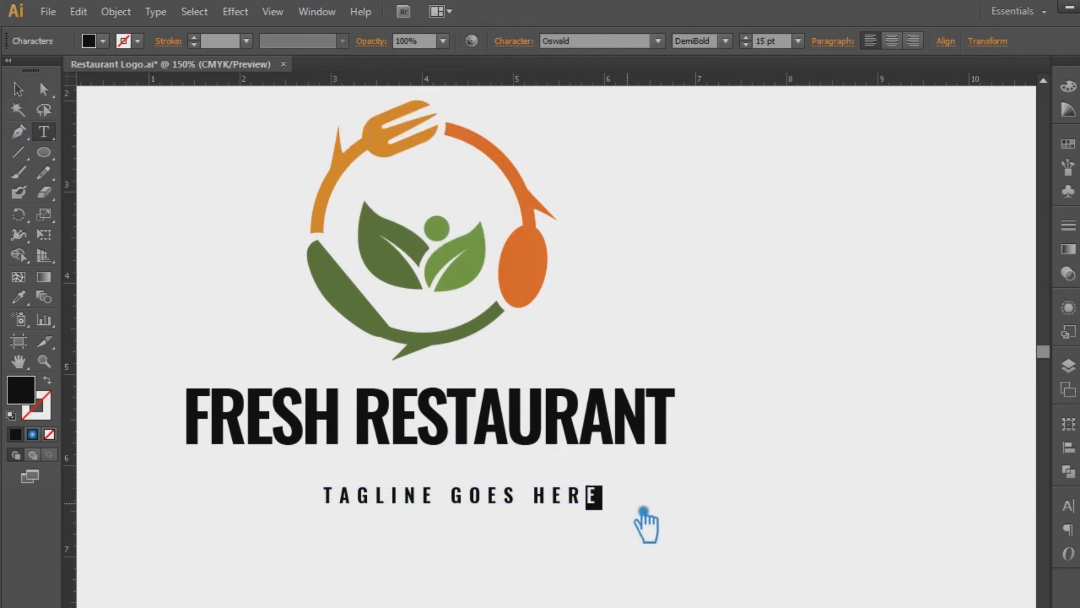
click(524, 43)
click(523, 141)
click(500, 145)
Set the tracking of the whole tagline to 500
click(557, 499)
triple_click(560, 498)
click(523, 44)
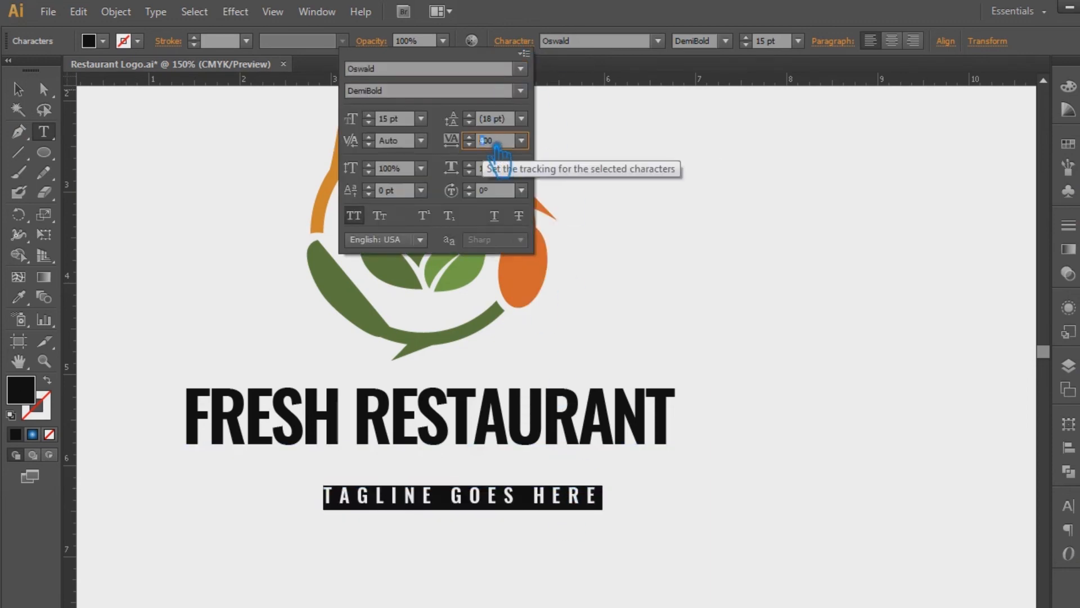
text(5)
key(Return)
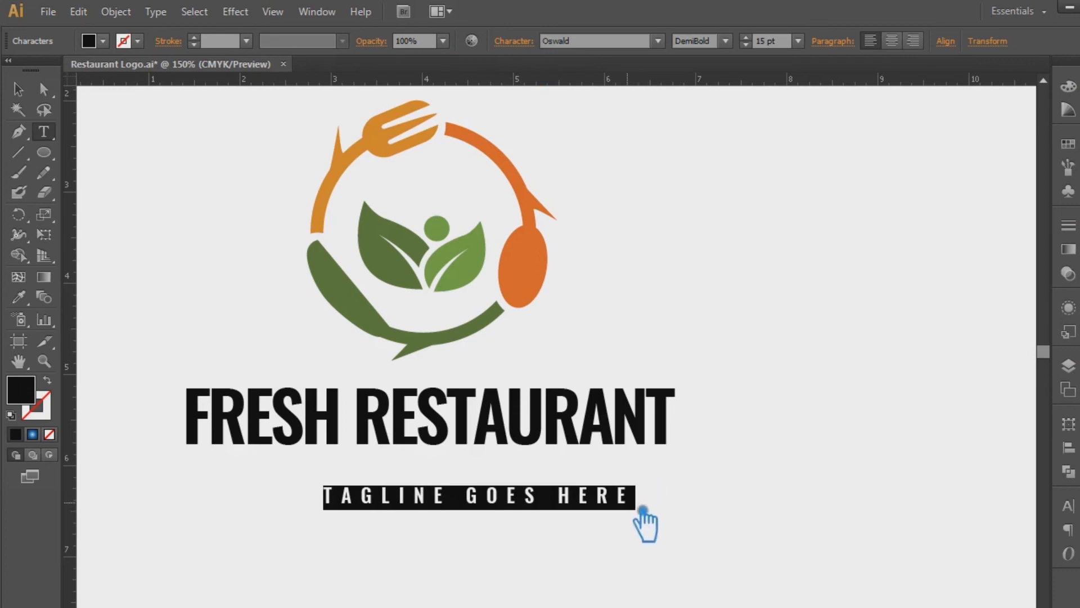
Remove the extra tracking after the tagline's final letter E
drag(623, 501, 682, 506)
click(526, 48)
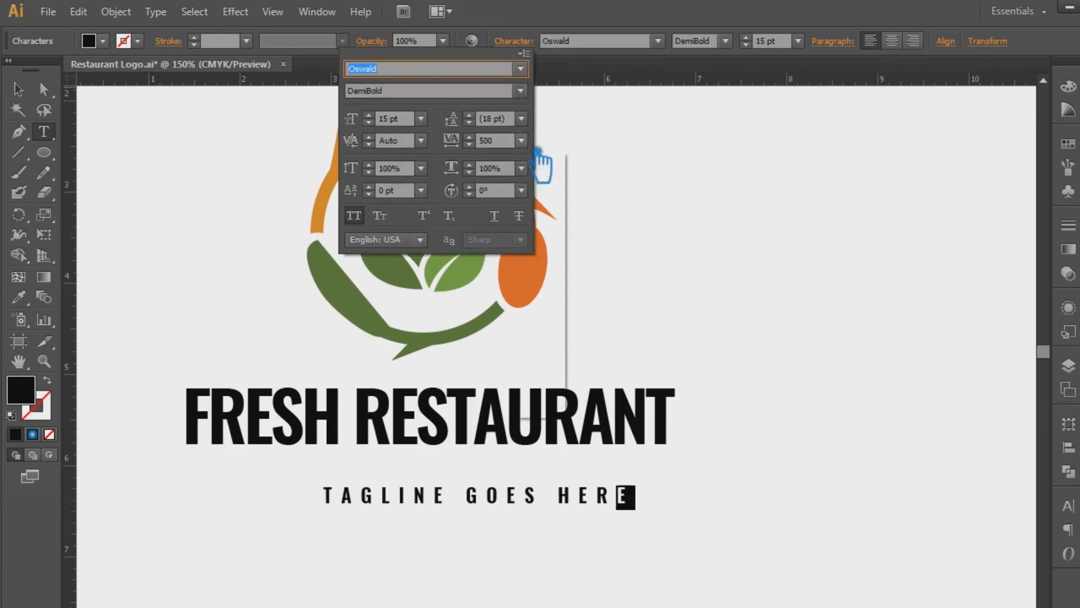
click(586, 21)
click(21, 88)
click(666, 271)
Move the tagline up close beneath the restaurant name and center all logo parts horizontally
drag(471, 503, 436, 484)
drag(750, 533, 224, 128)
click(561, 41)
click(683, 528)
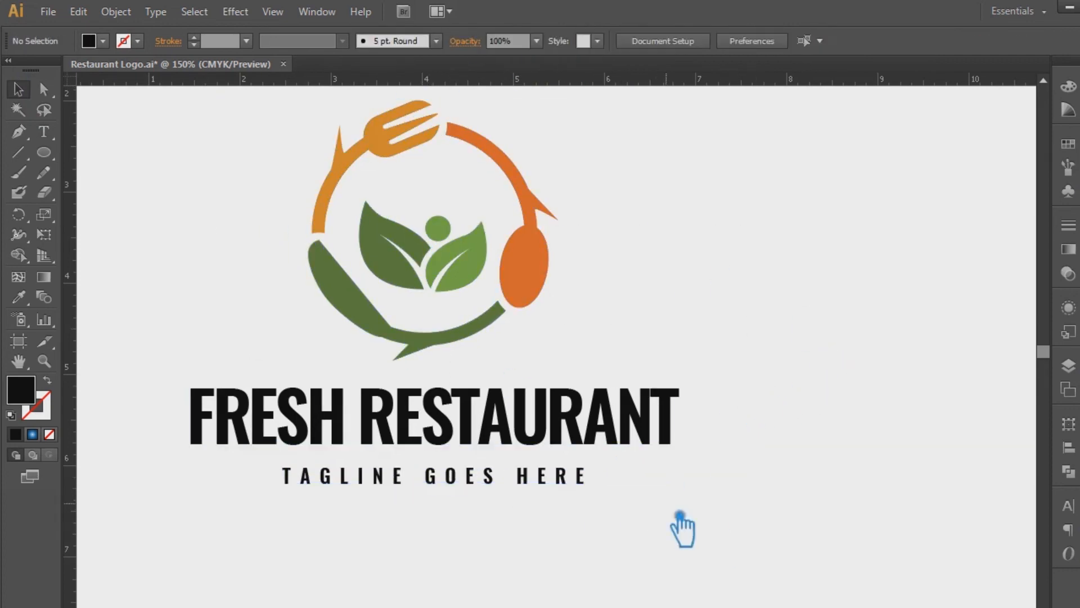
Adjust the gap between emblem and text by shifting both text lines down and the emblem slightly down
click(234, 415)
key(shift+Down)
click(704, 275)
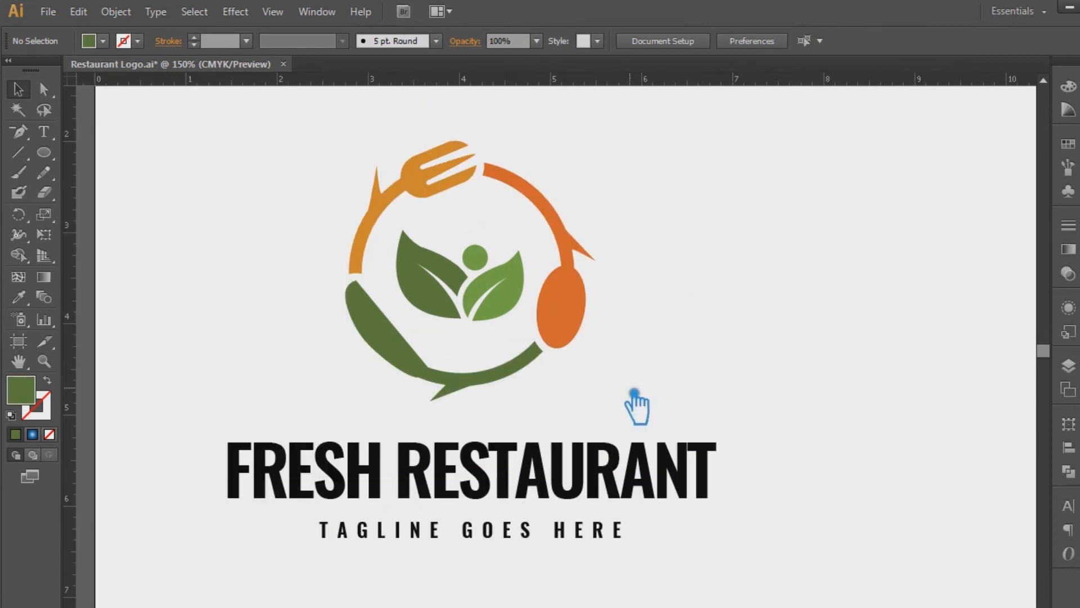
drag(573, 303, 575, 315)
click(765, 457)
drag(772, 553, 731, 497)
Match the word FRESH to the left leaf's dark green with the Eyedropper
click(45, 134)
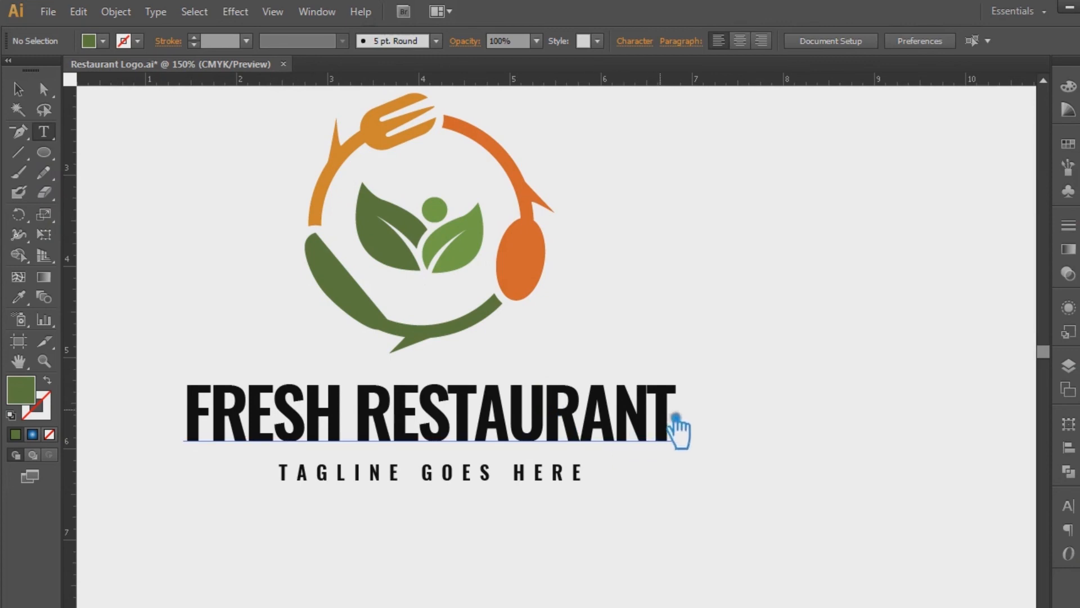
double_click(338, 419)
click(18, 297)
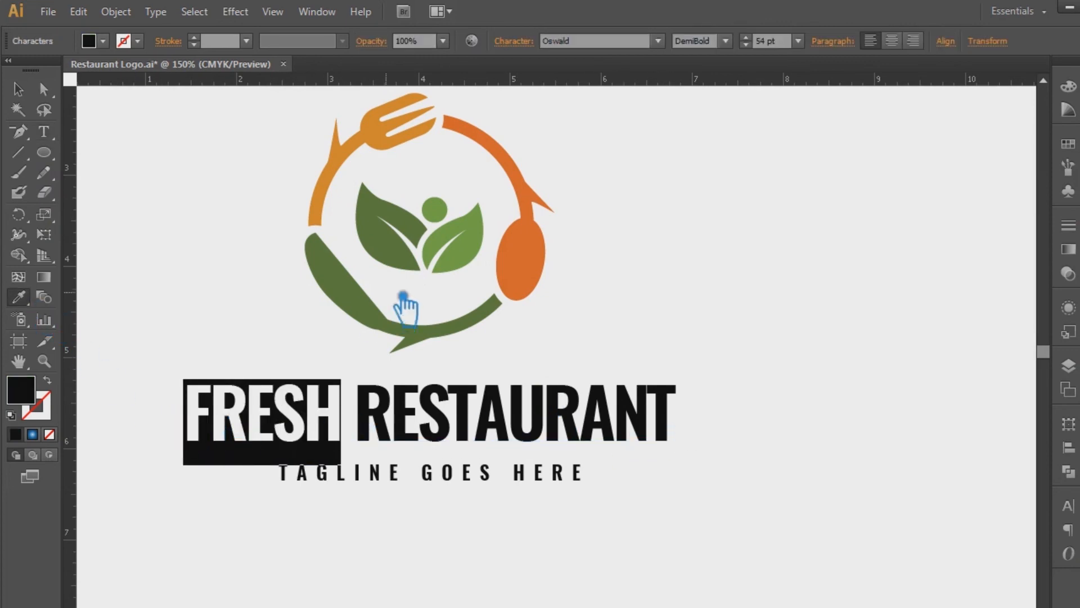
click(395, 256)
key(v)
click(227, 217)
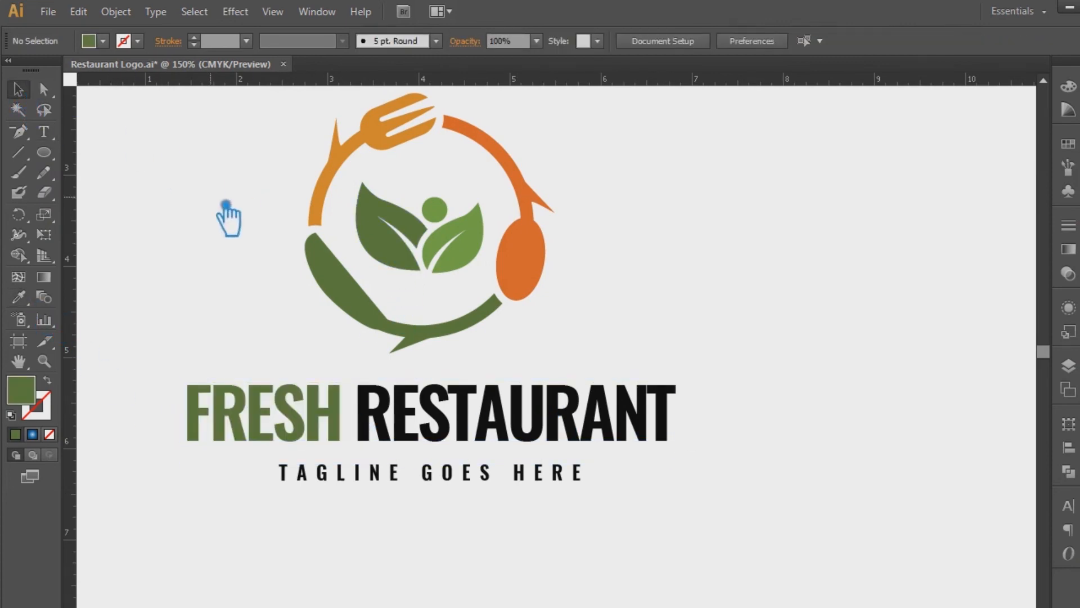
Recolor the word FRESH with the right leaf's lighter green using the Eyedropper
click(46, 133)
drag(340, 417, 185, 410)
click(22, 297)
click(477, 248)
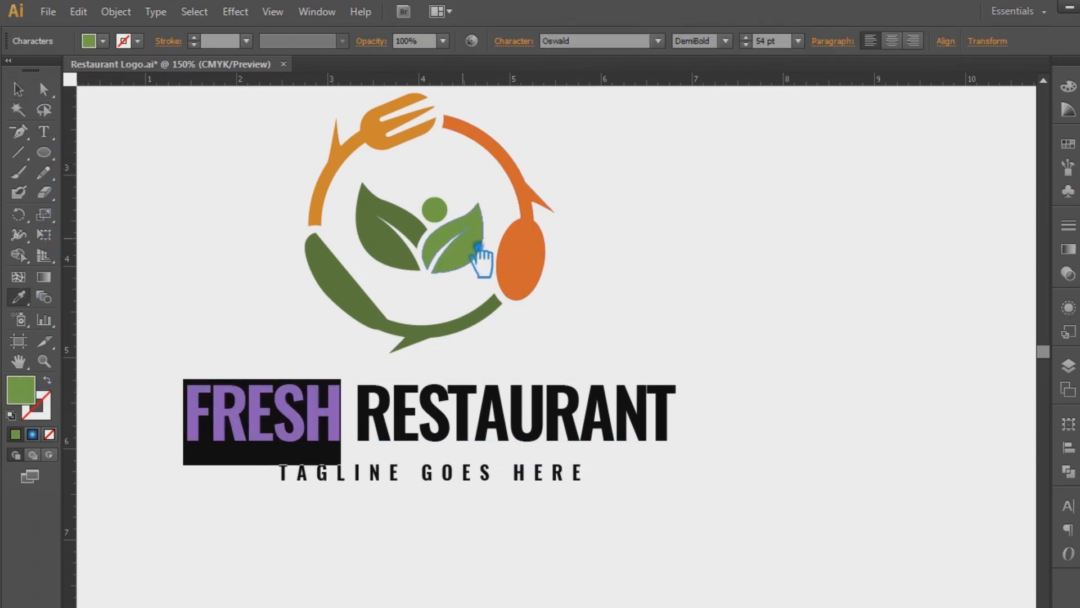
key(v)
click(674, 198)
Match the word RESTAURANT to the spoon's orange with the Eyedropper
click(45, 132)
drag(356, 417, 697, 425)
click(28, 300)
click(526, 267)
key(v)
click(193, 169)
Fill the TAGLINE GOES HERE text with dark gray
drag(772, 308, 757, 337)
click(495, 505)
double_click(22, 390)
drag(510, 285, 497, 271)
click(897, 108)
click(804, 267)
click(457, 505)
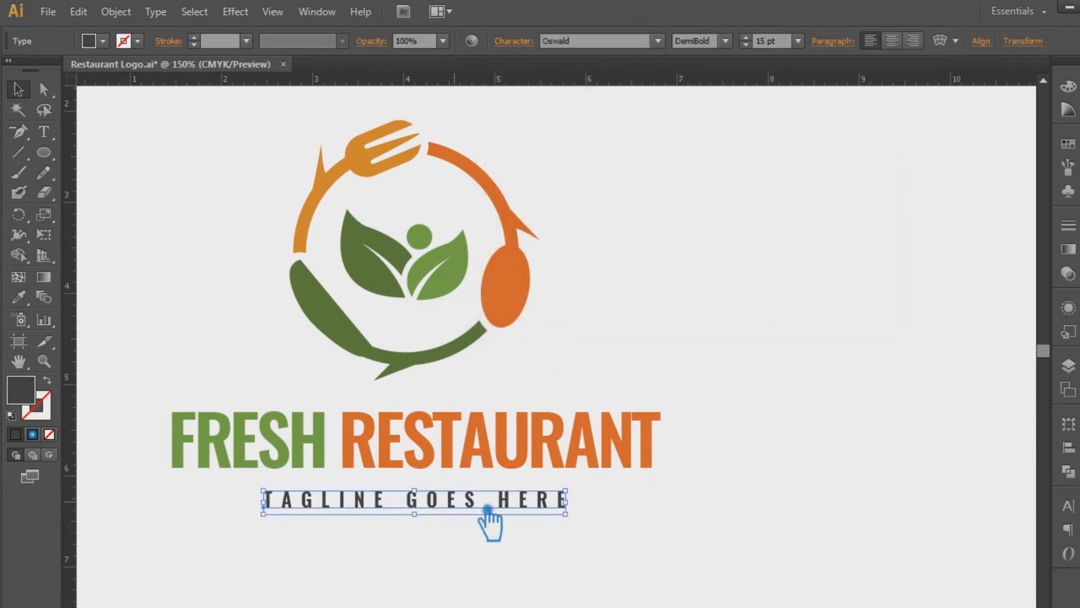